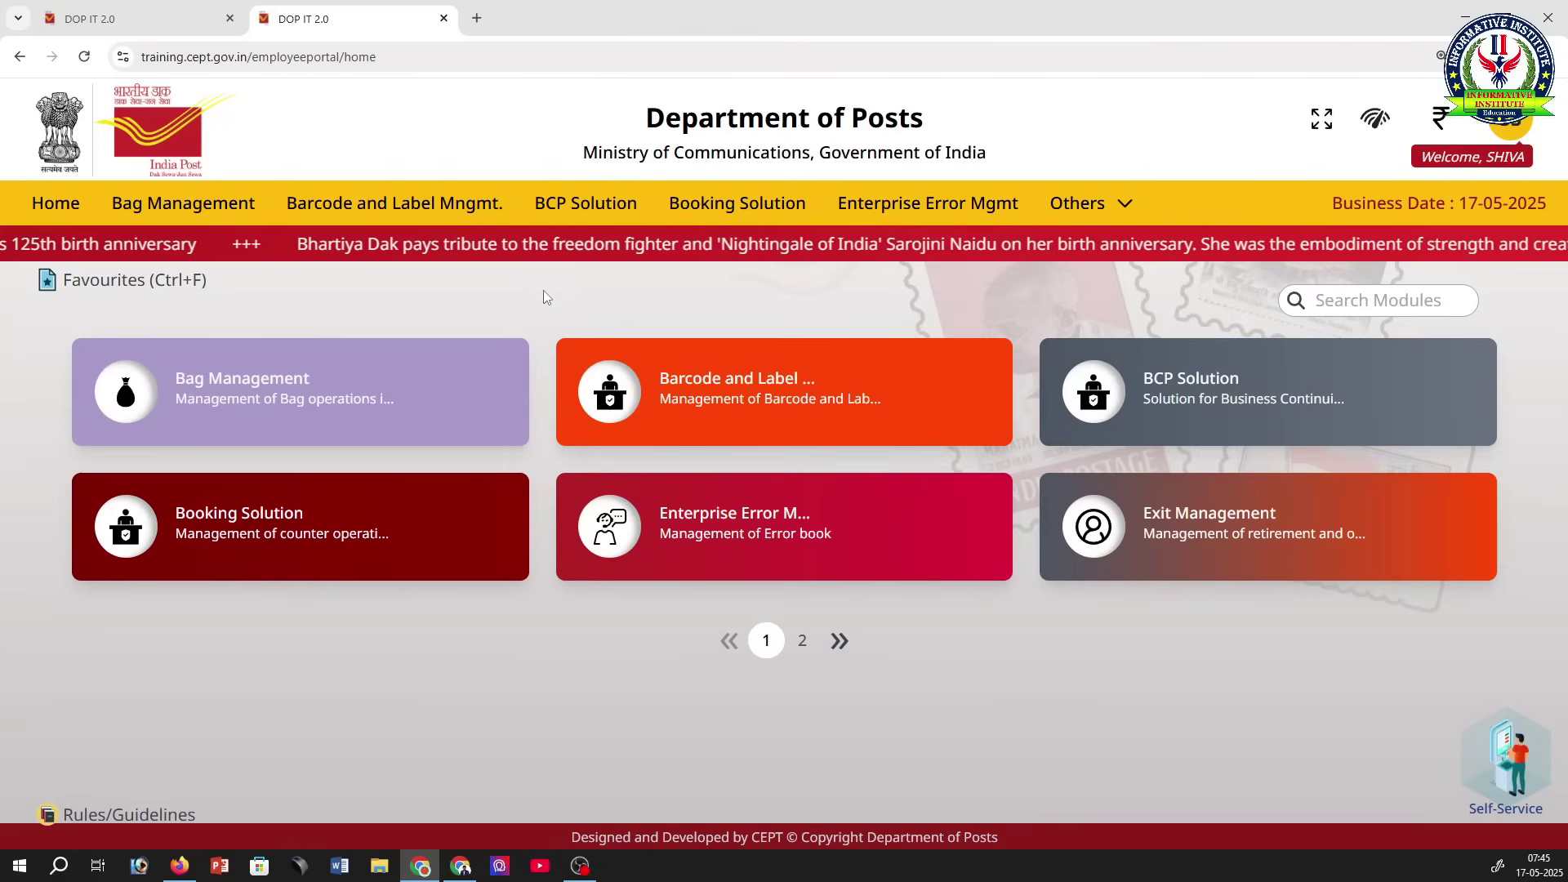
Step: From Home, view the second page of portal modules, then return to the first page
click(41, 214)
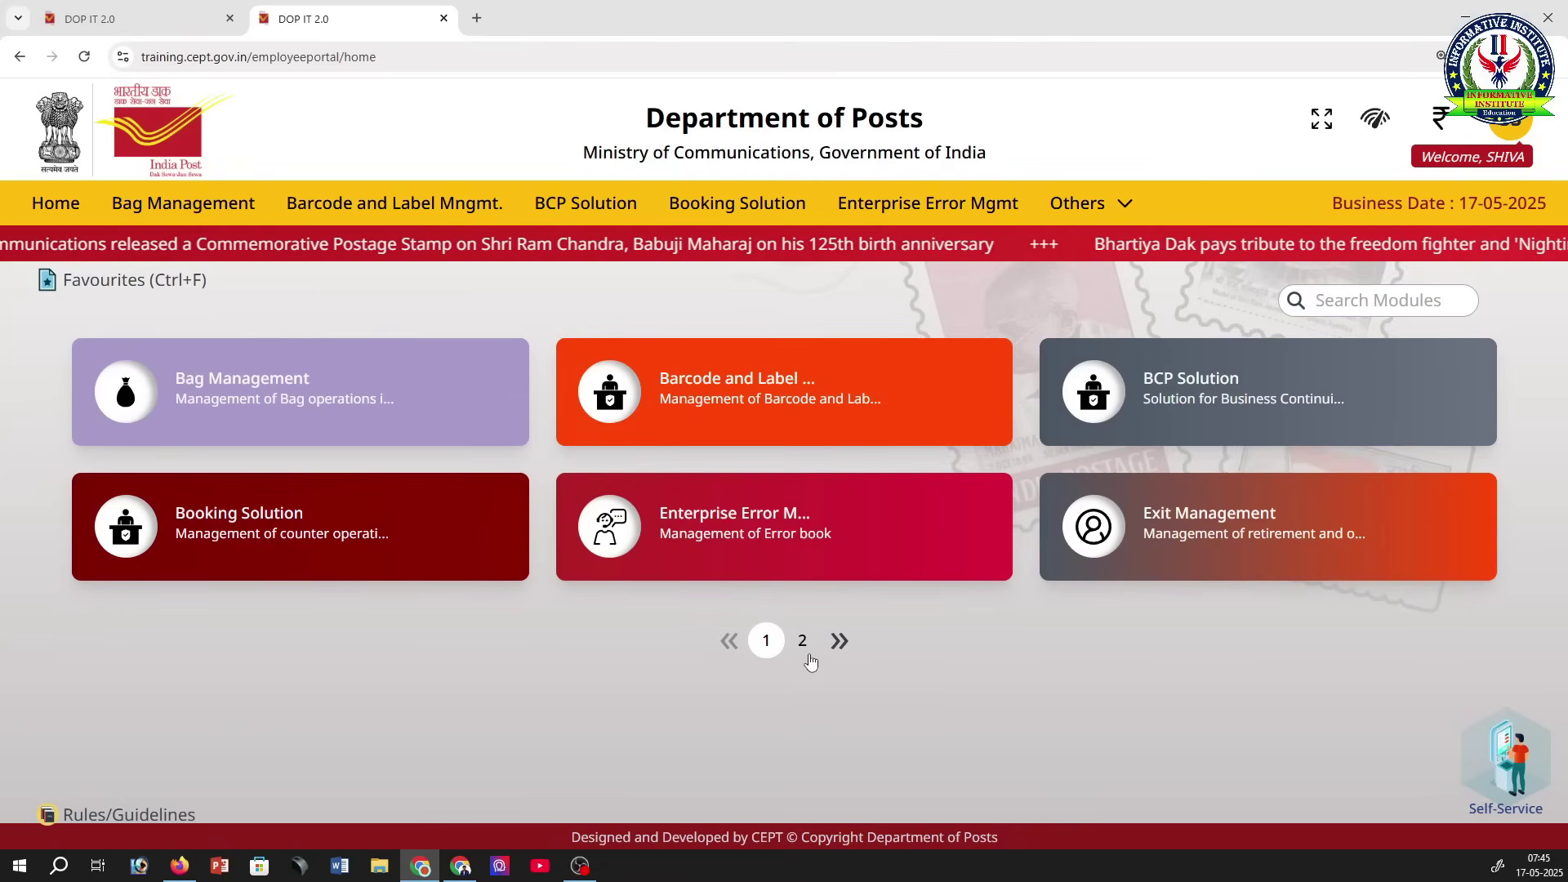
click(837, 644)
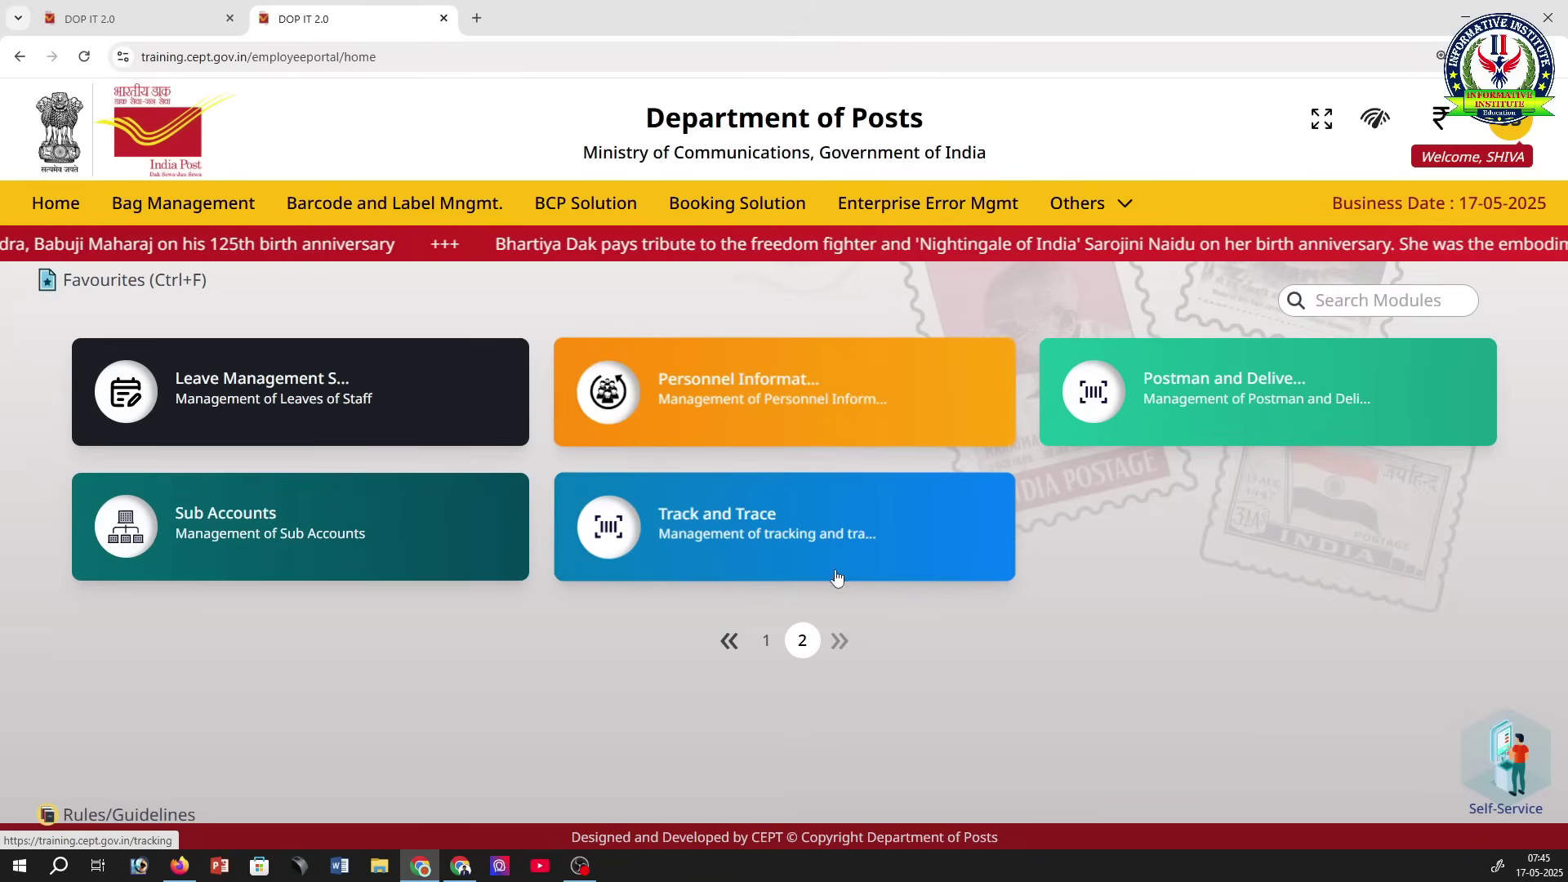
click(731, 643)
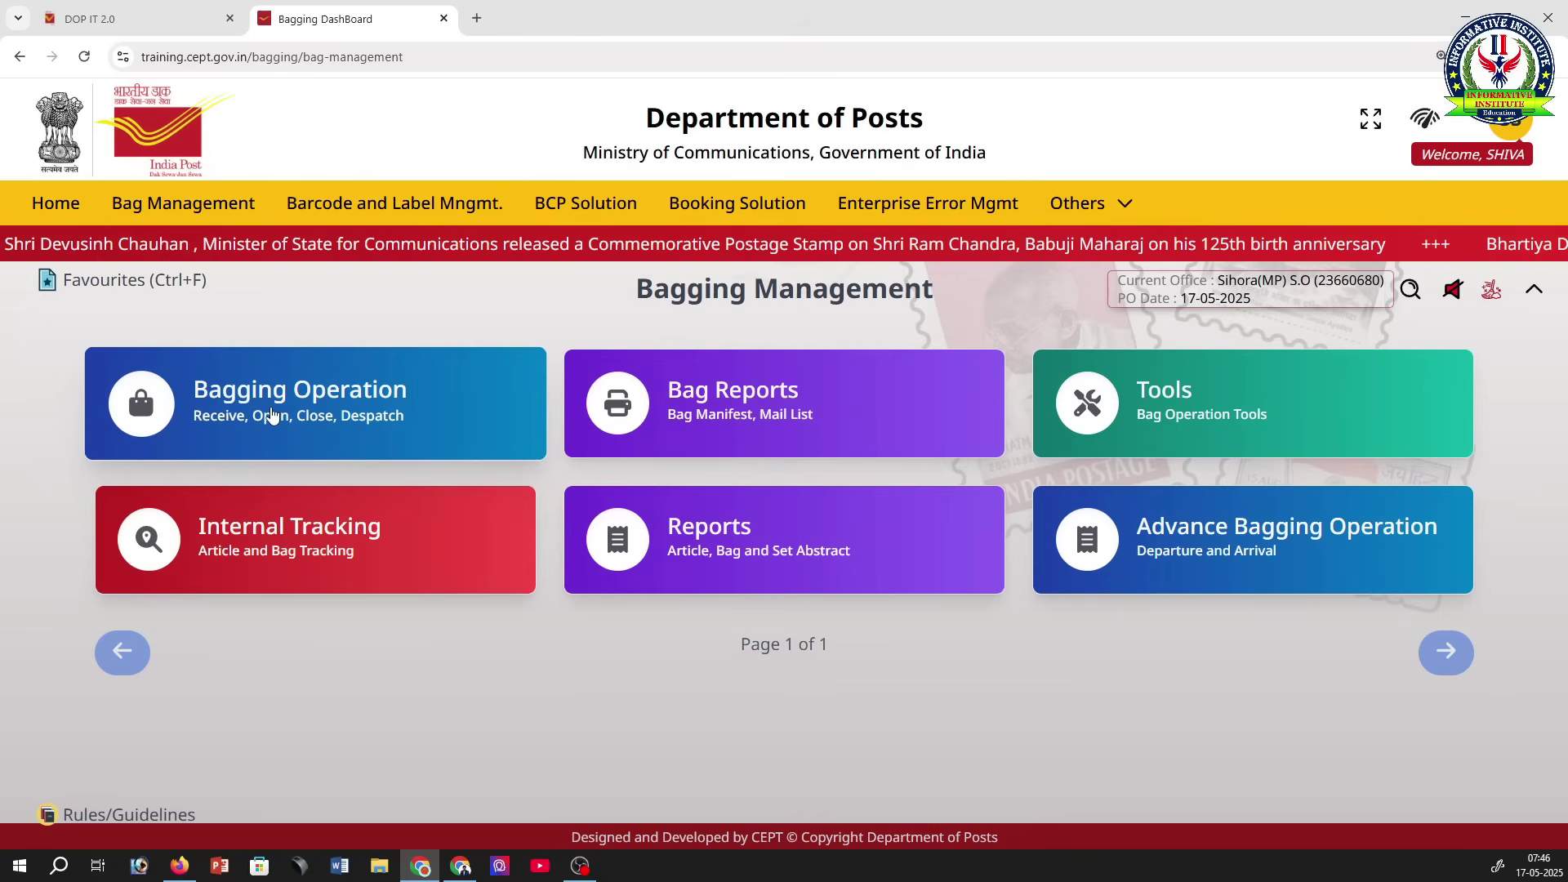
Step: Review the Bag Operations list under Bagging Operation, close it, and return to the Home page
click(272, 415)
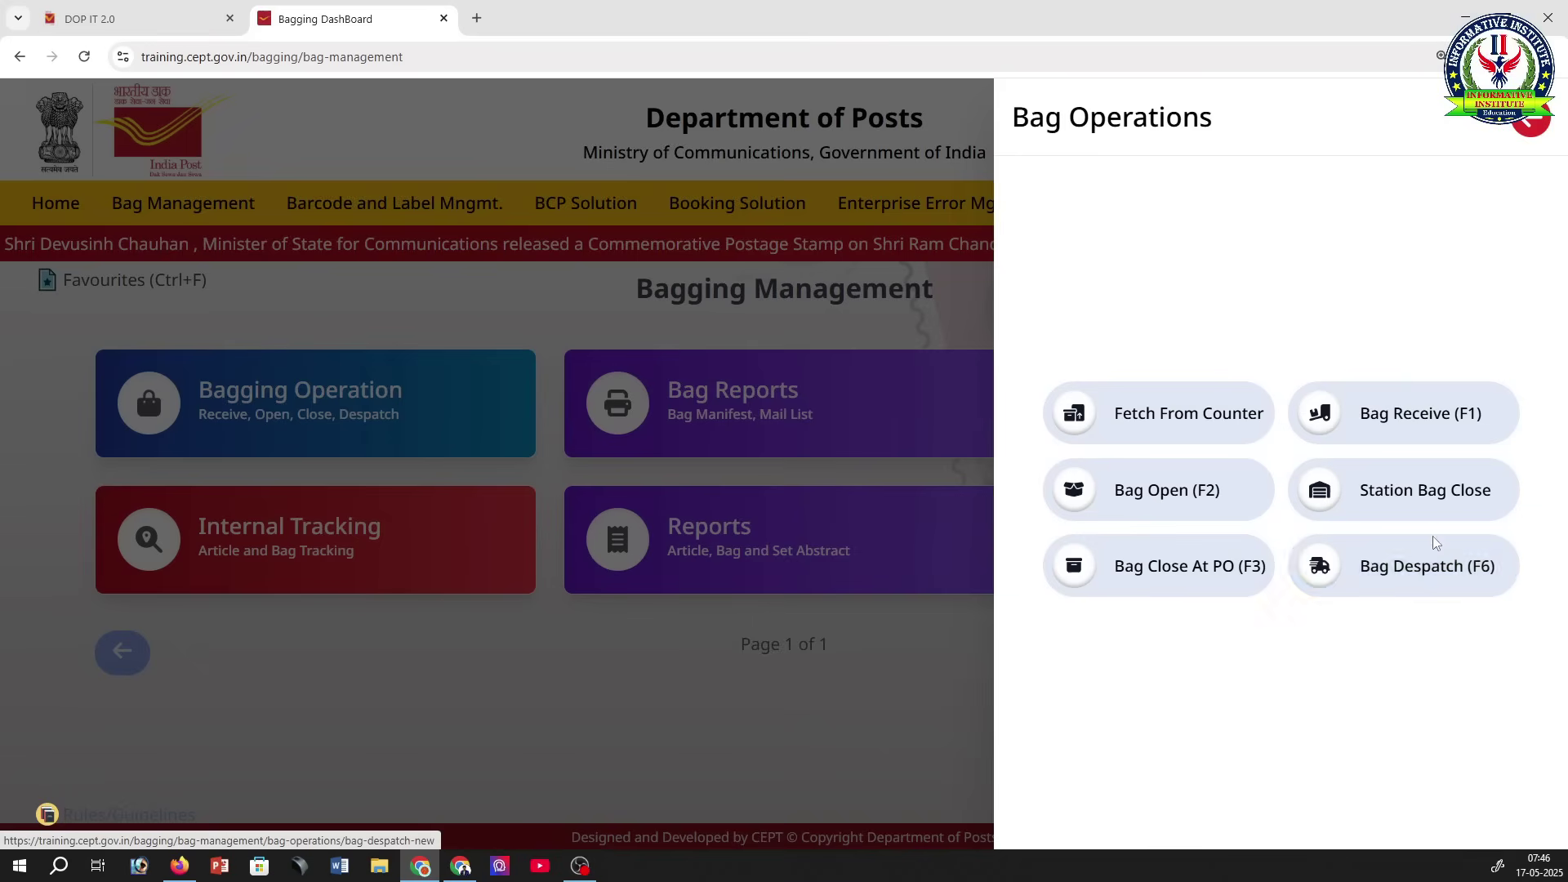
click(1532, 125)
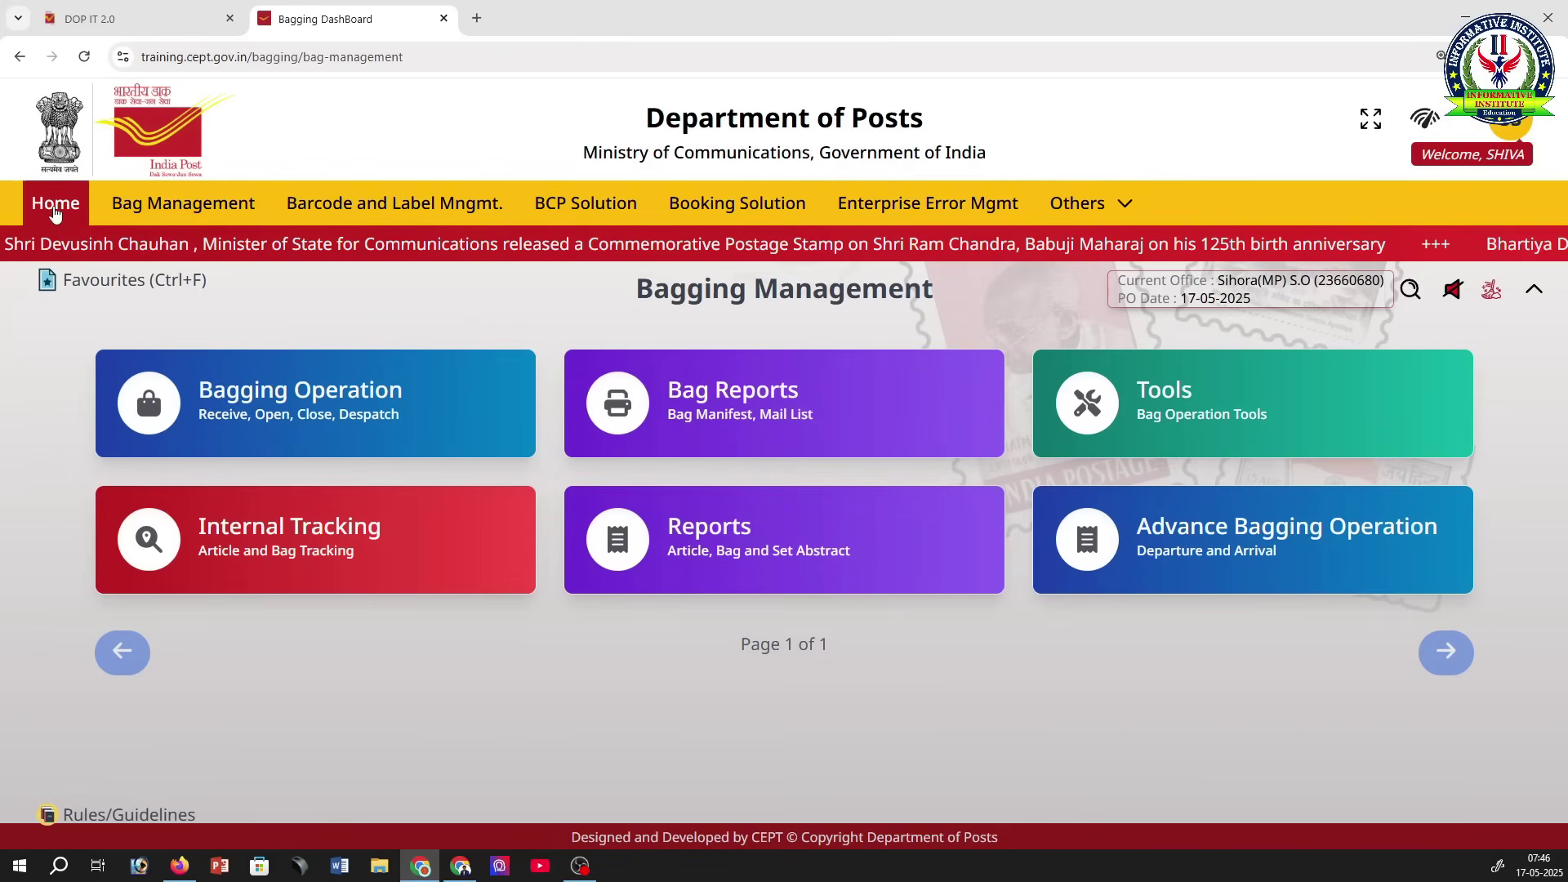
click(61, 212)
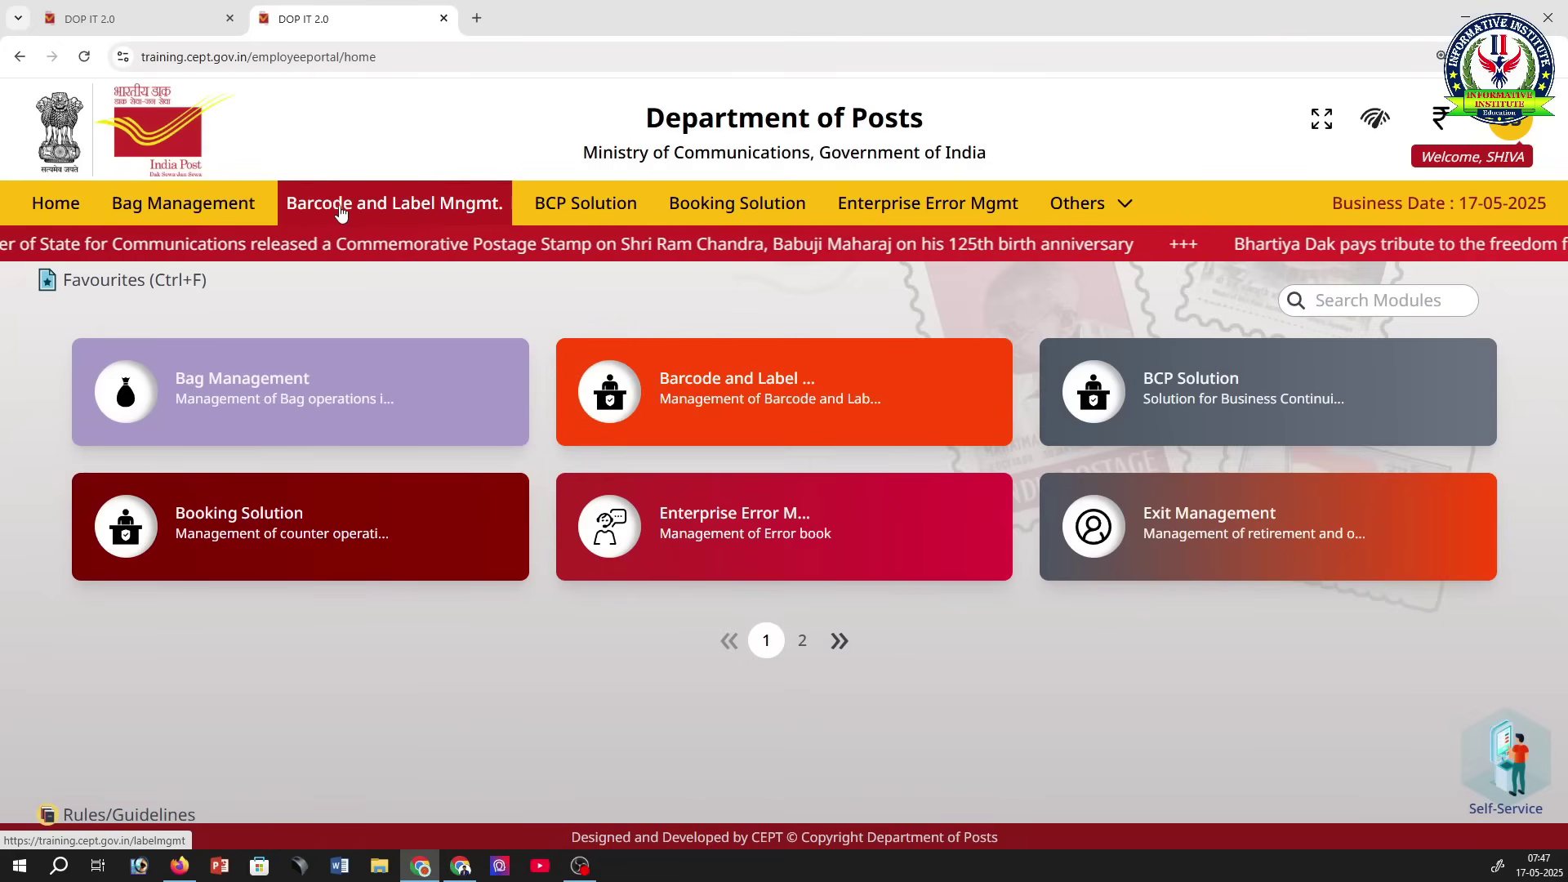
Step: Open Barcode and Label Mngmt., then the Booking Solution dashboard, pointing out the not-started shift status
click(397, 222)
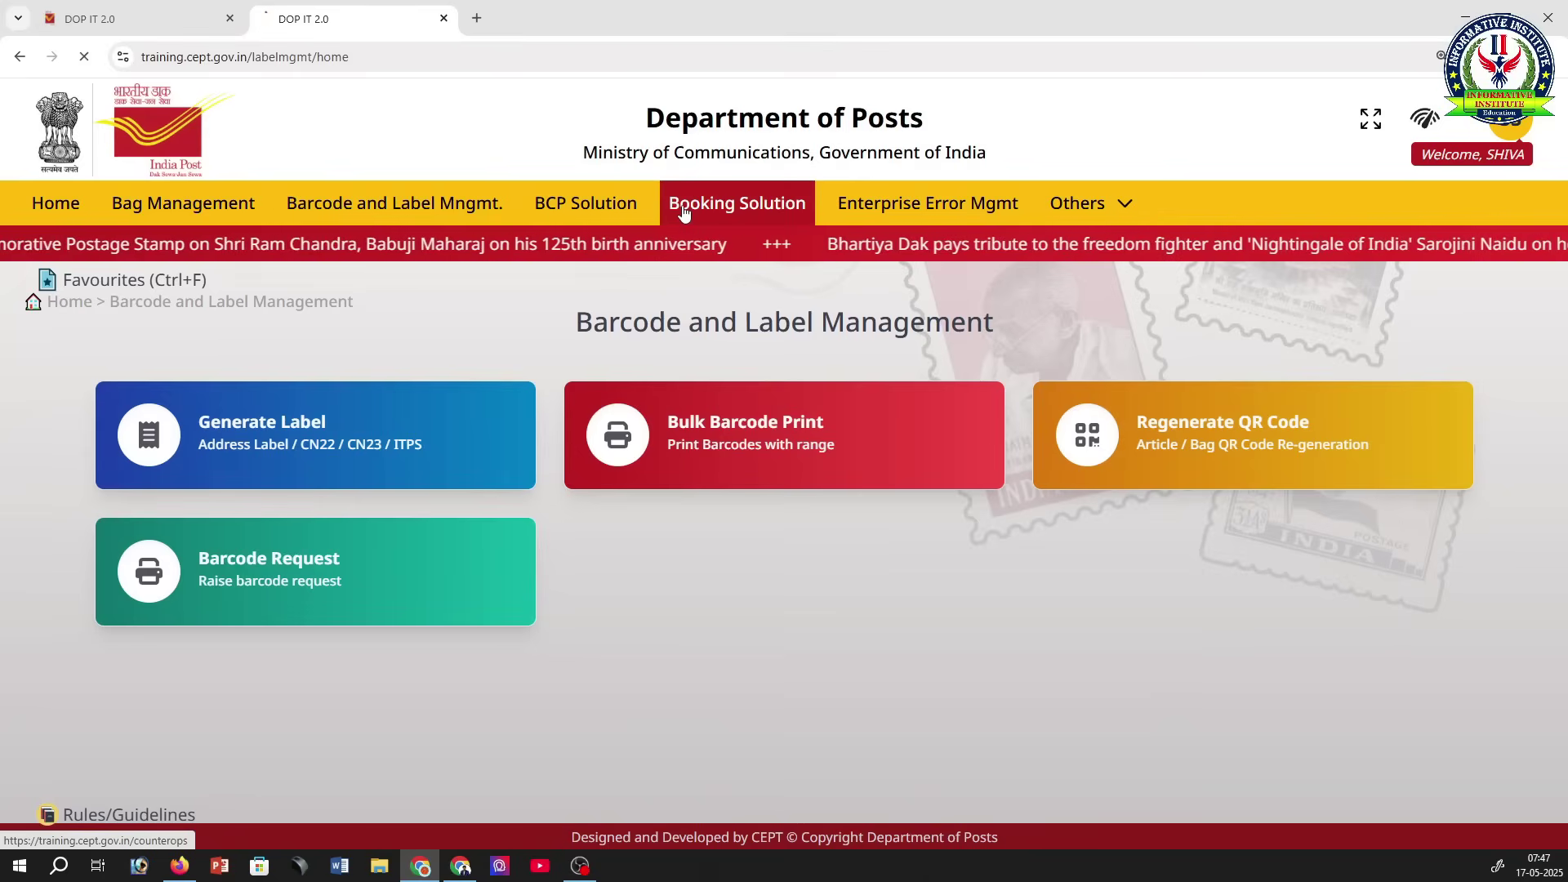
click(685, 213)
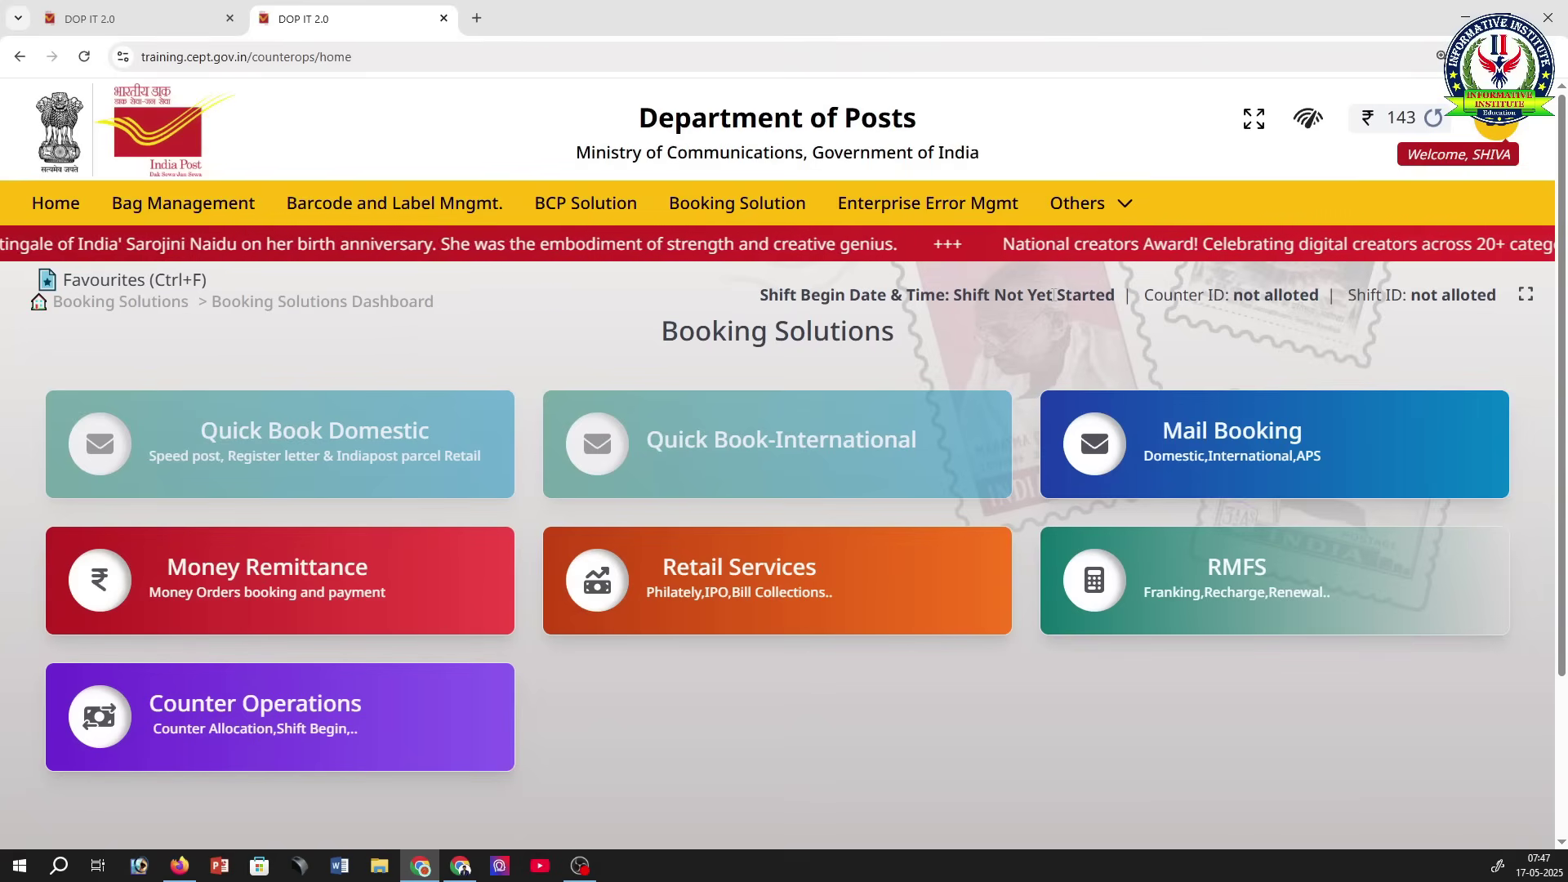
drag(763, 296, 1351, 279)
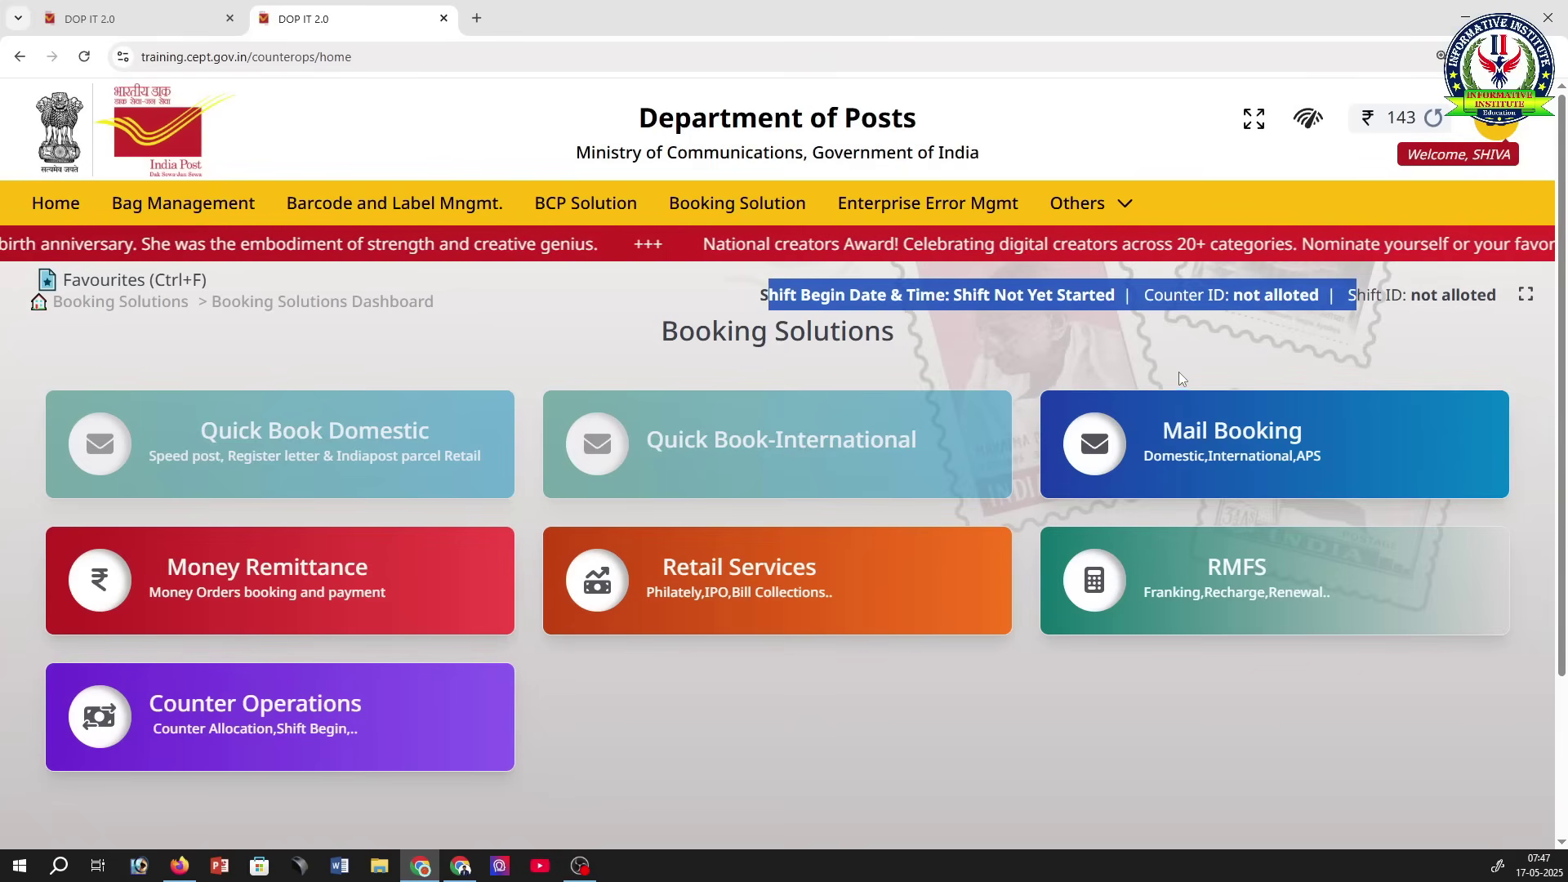
click(1135, 349)
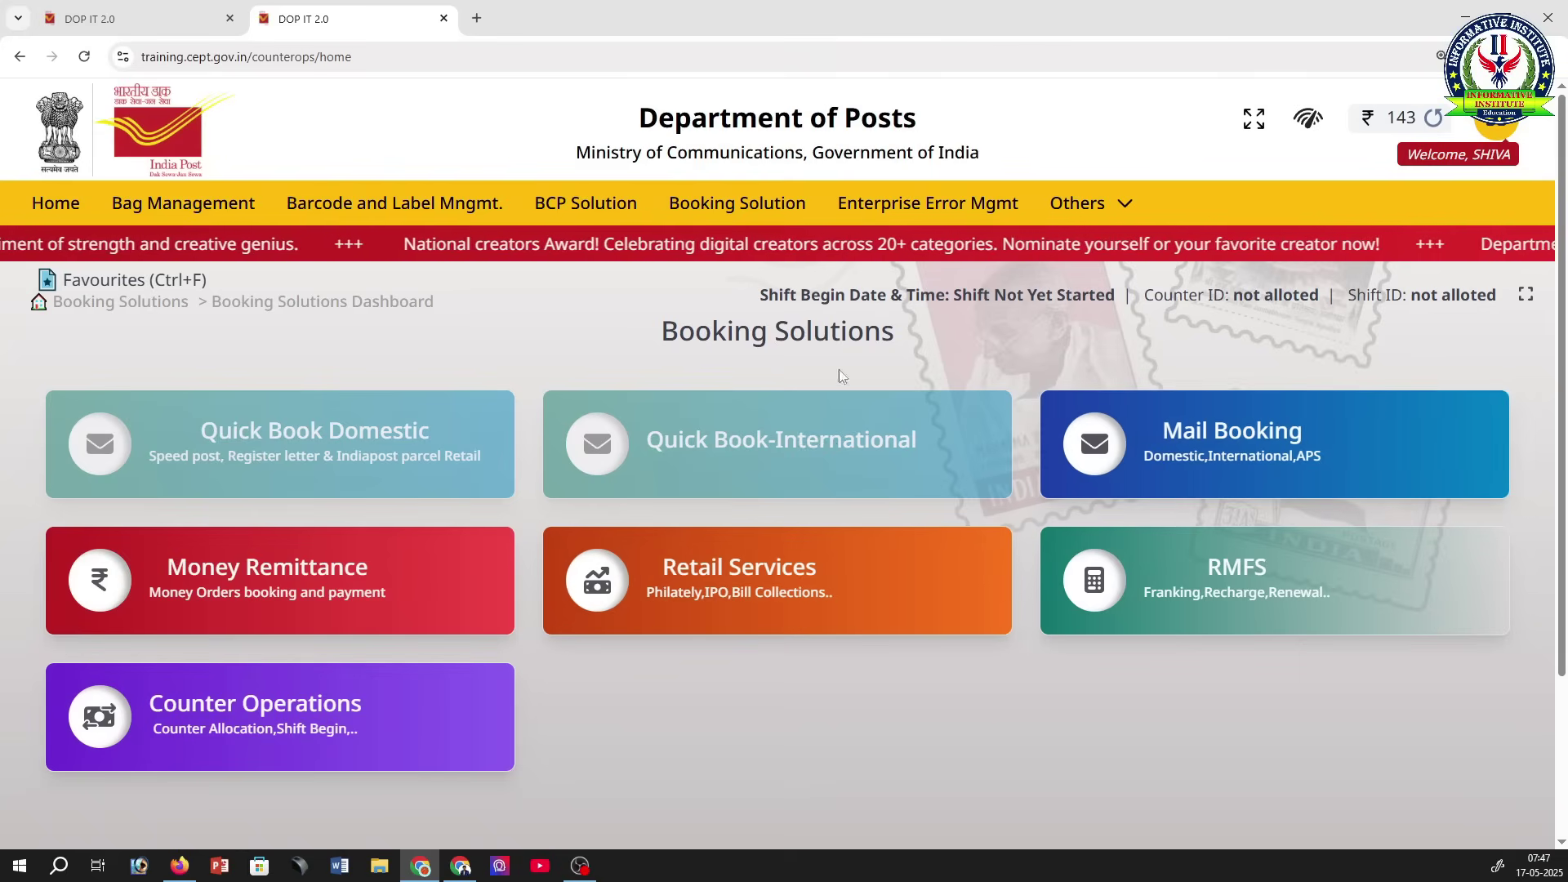
click(704, 211)
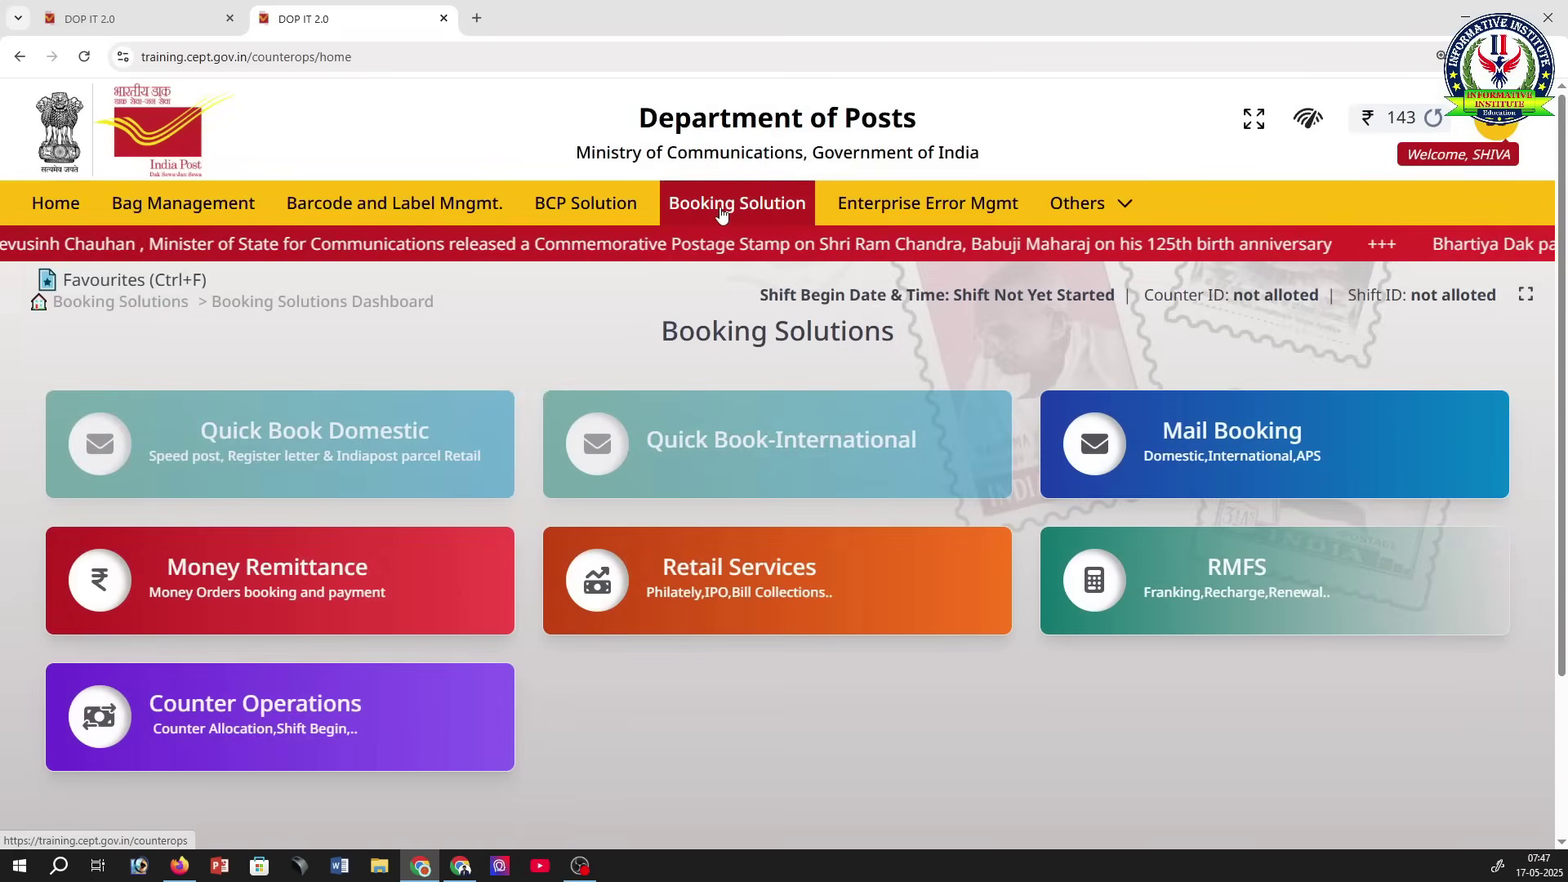
Step: Begin a shift on counter 1 from Counter Operations, then open domestic Quick Book
click(254, 729)
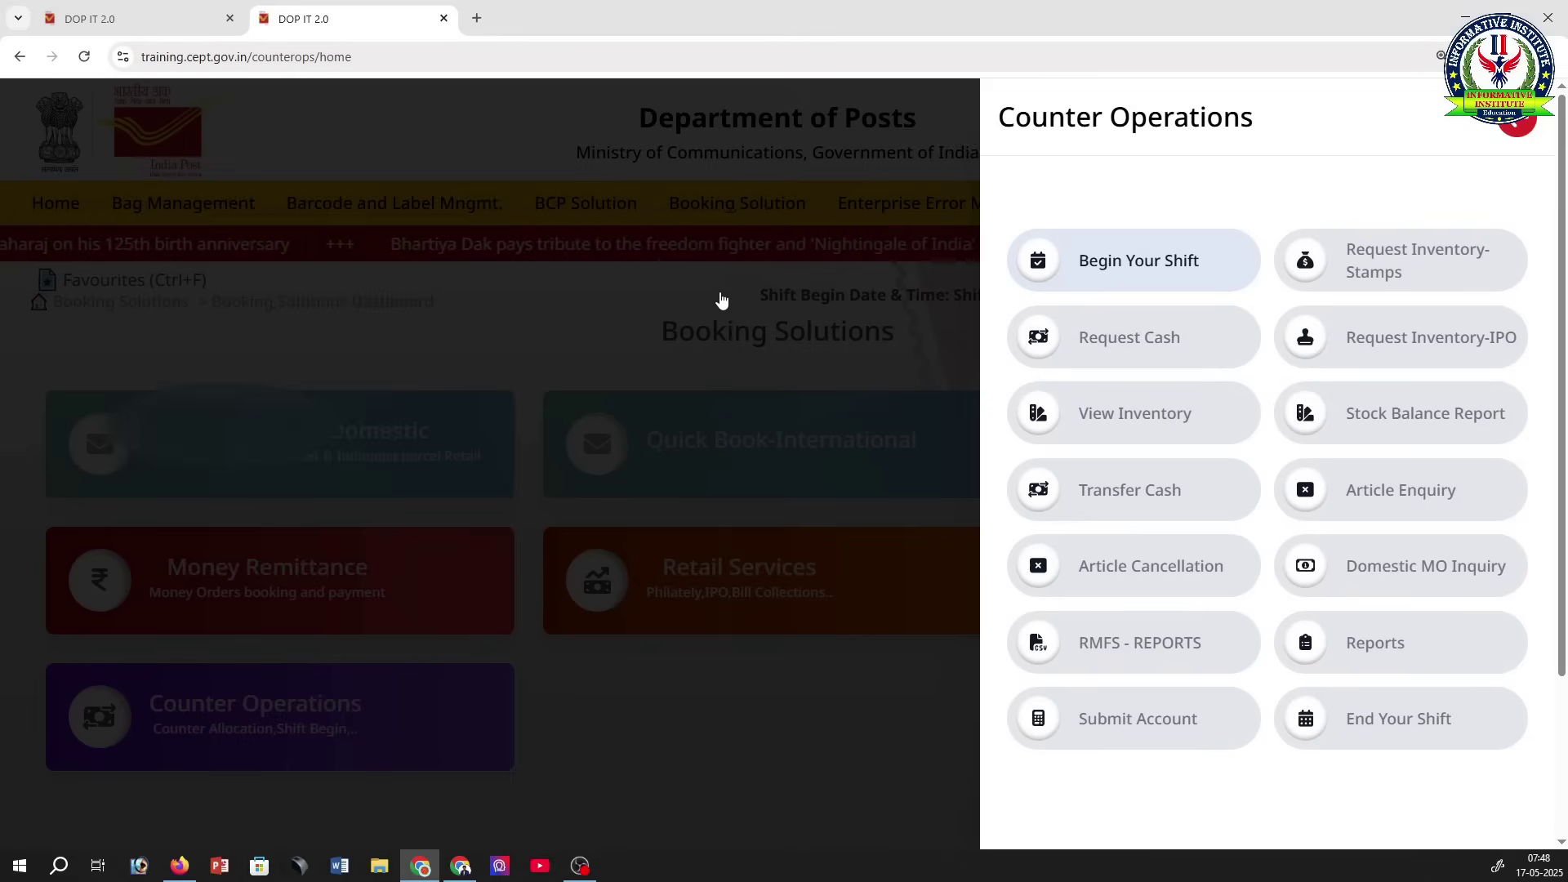
click(1124, 272)
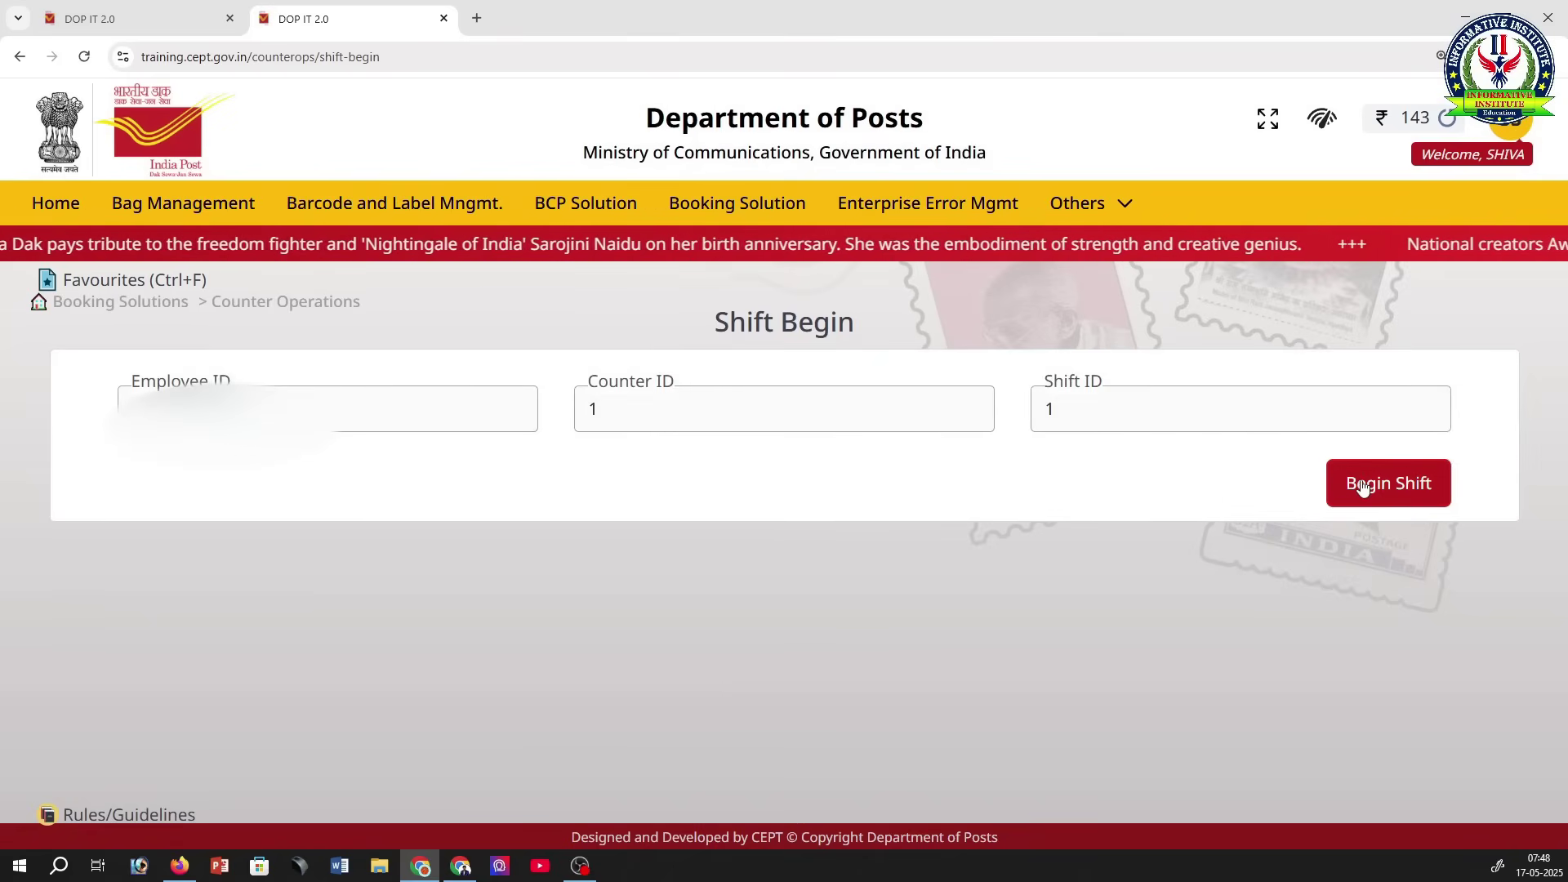
click(1363, 484)
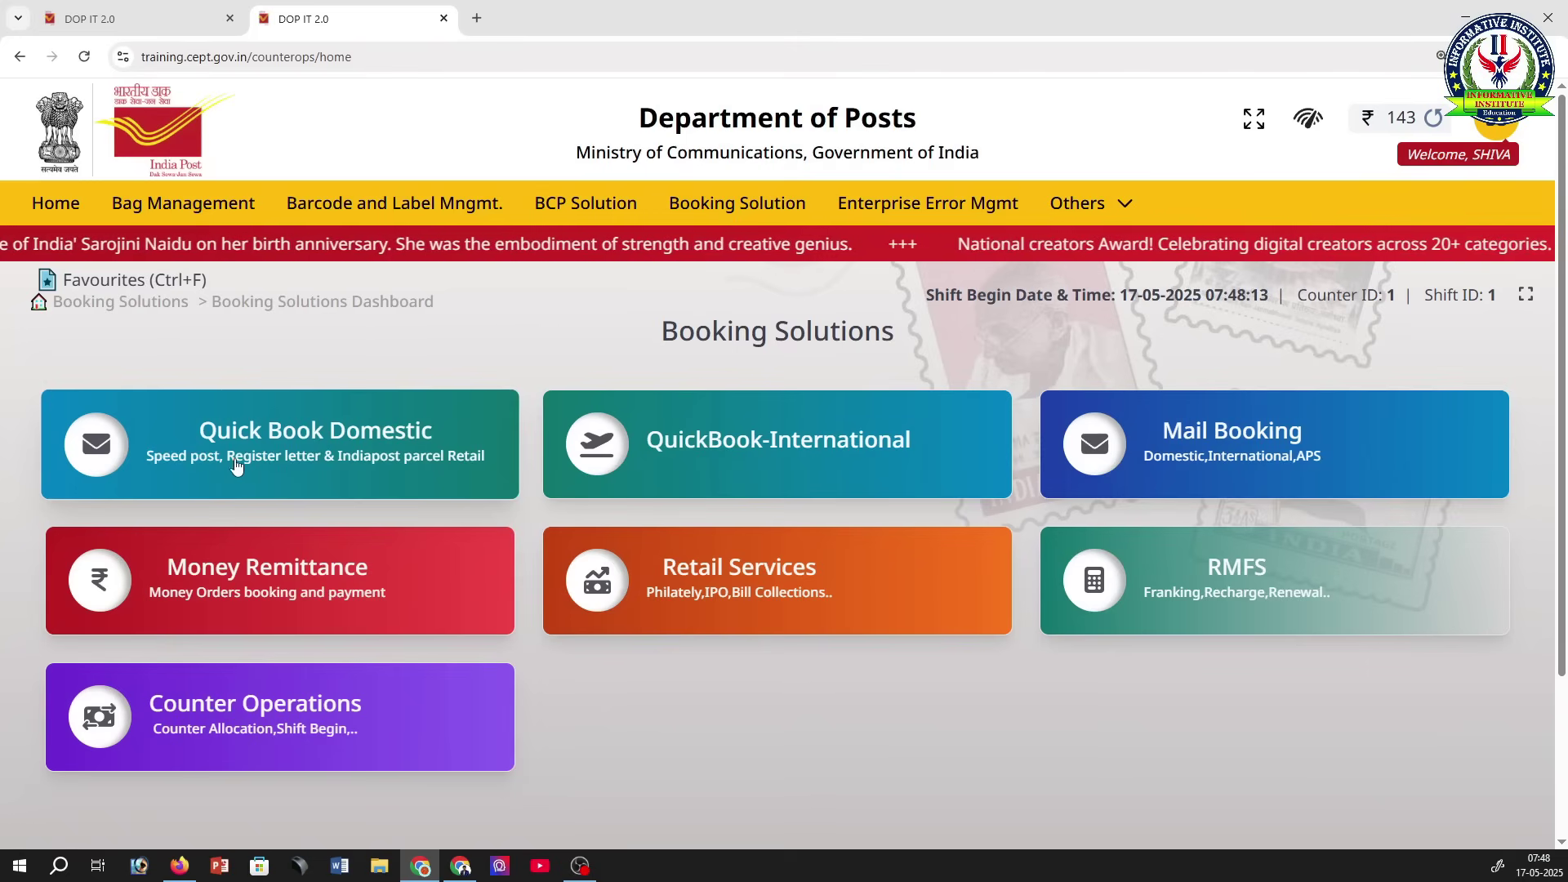
click(328, 444)
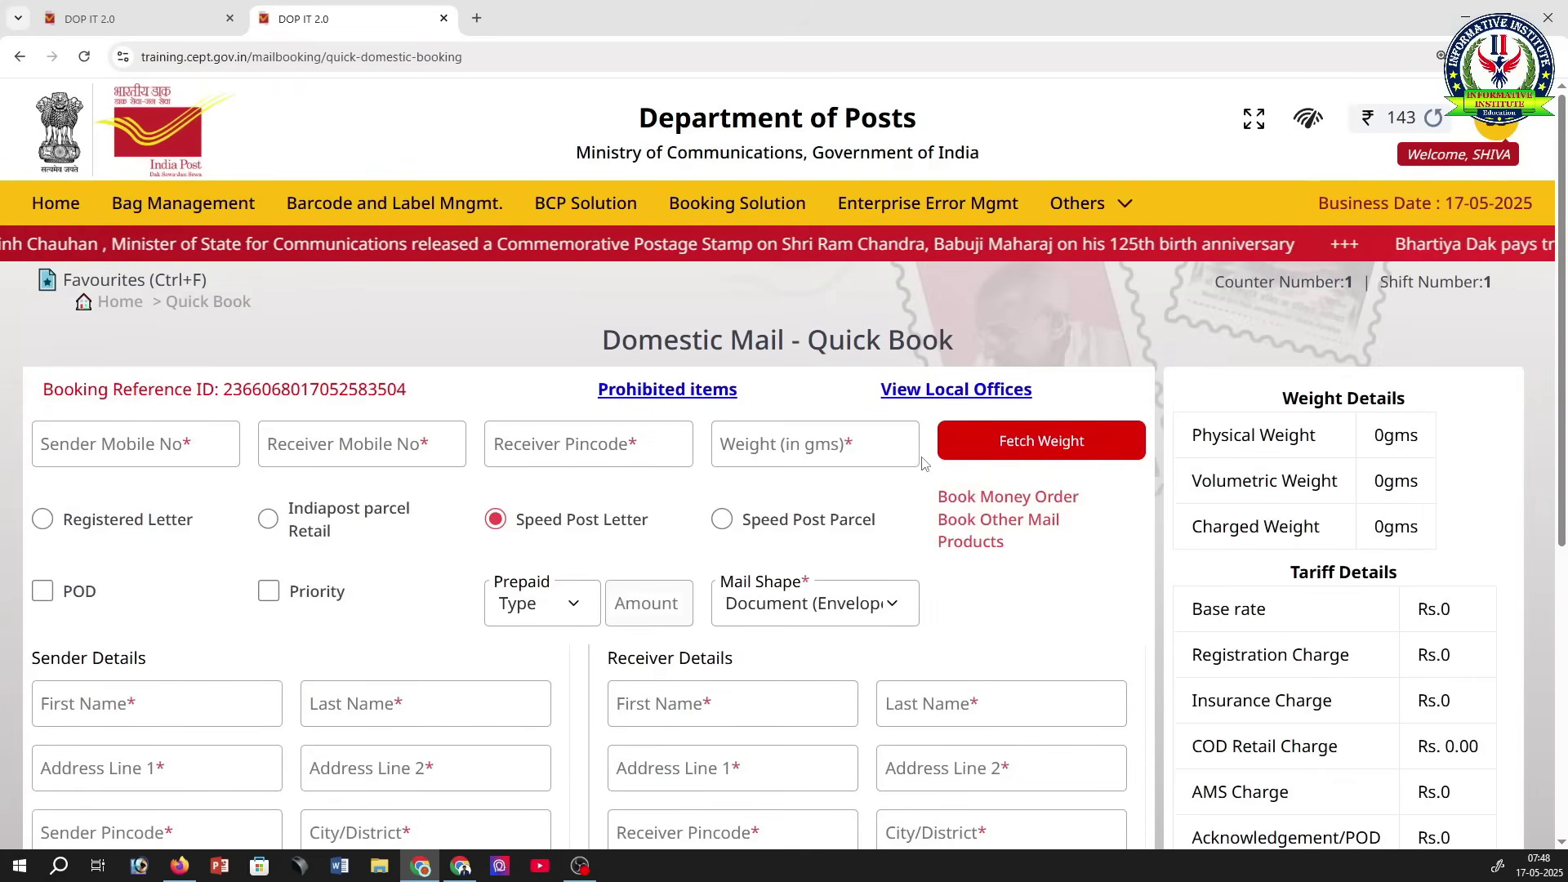
Step: Scroll the Quick Book form and step through the sender mobile, receiver mobile and receiver pincode fields
scroll(1325, 512, down, 2)
scroll(1269, 510, down, 2)
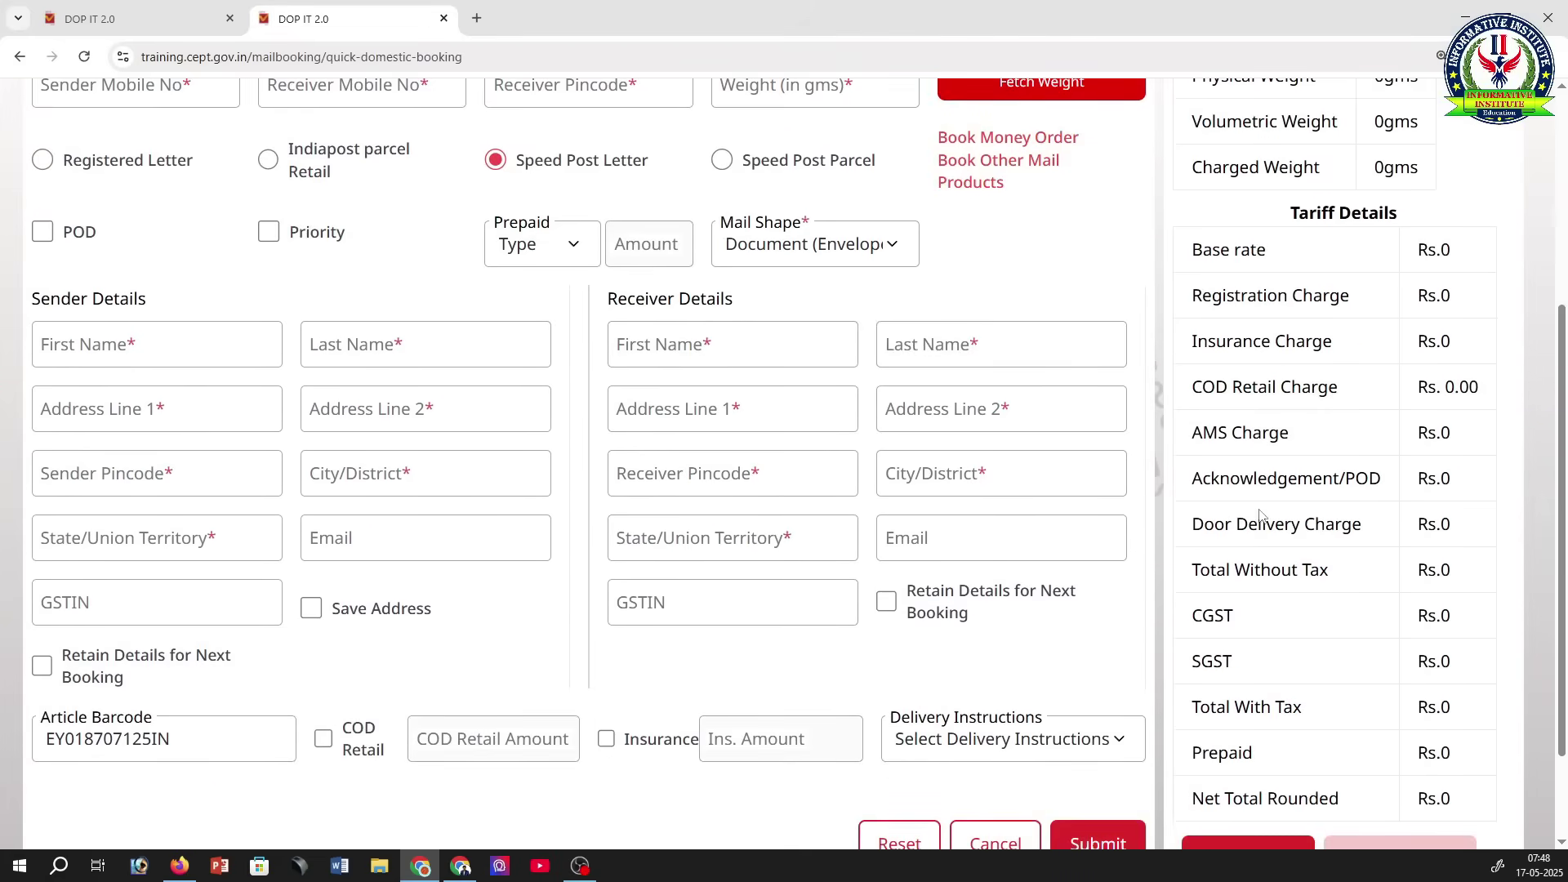
scroll(1247, 513, up, 2)
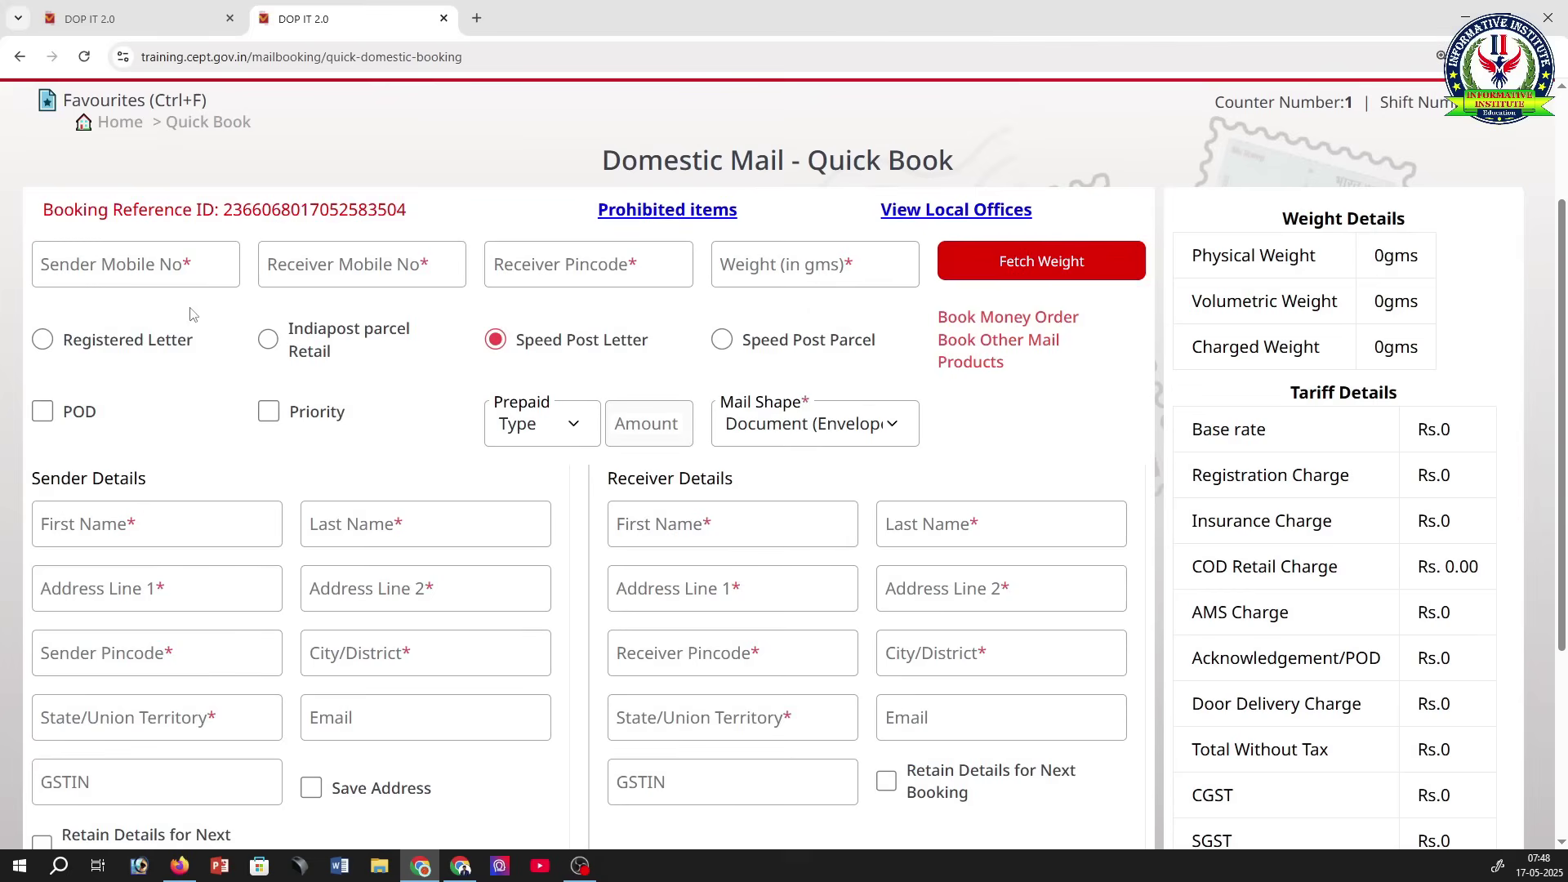
click(90, 268)
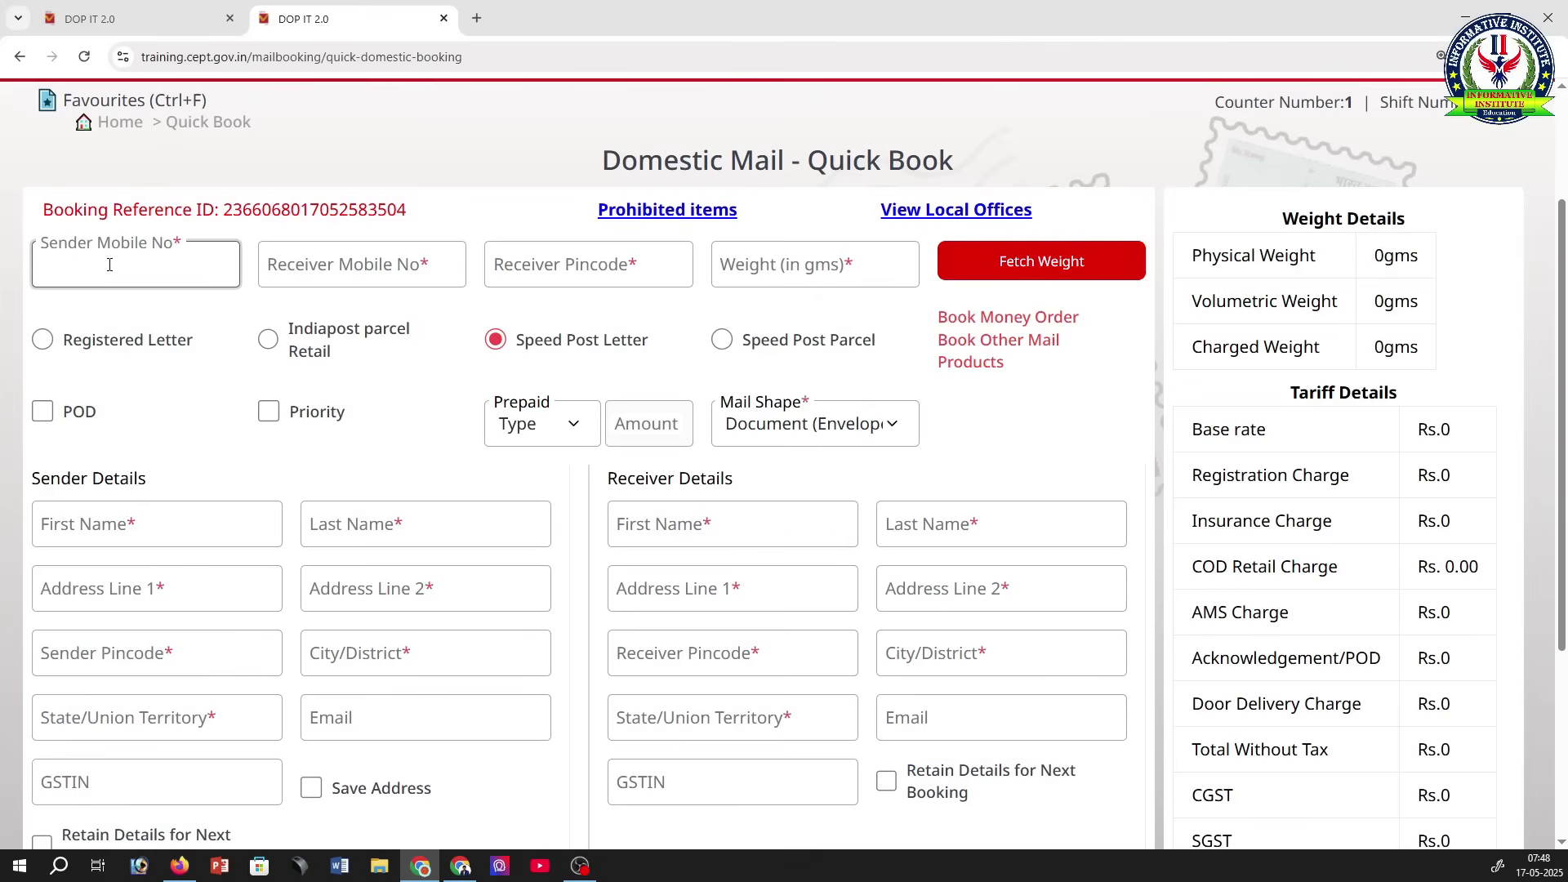
click(333, 271)
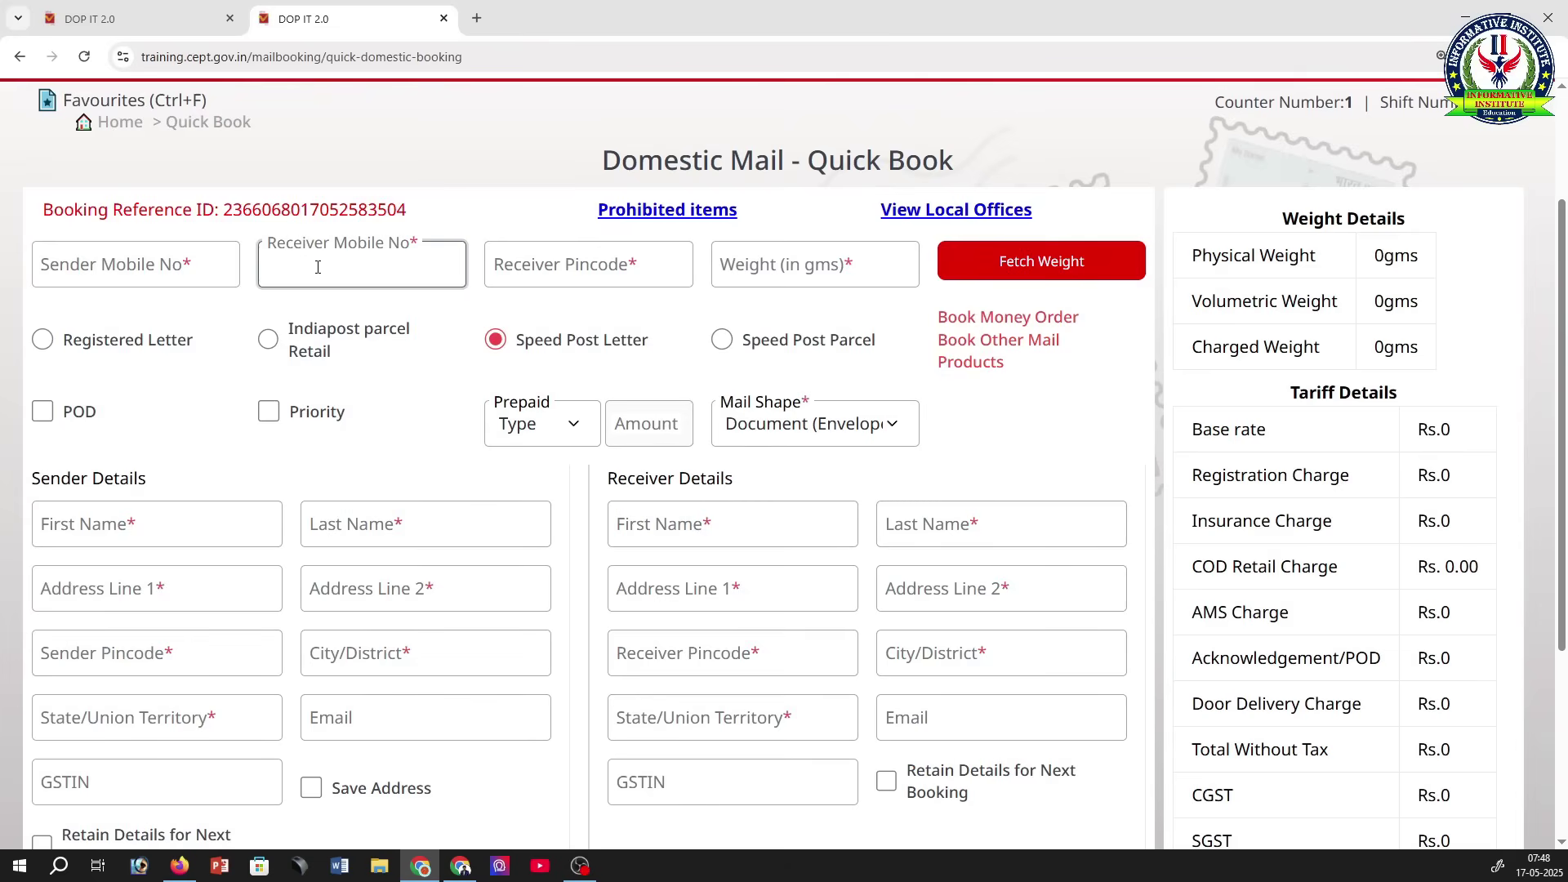
click(528, 264)
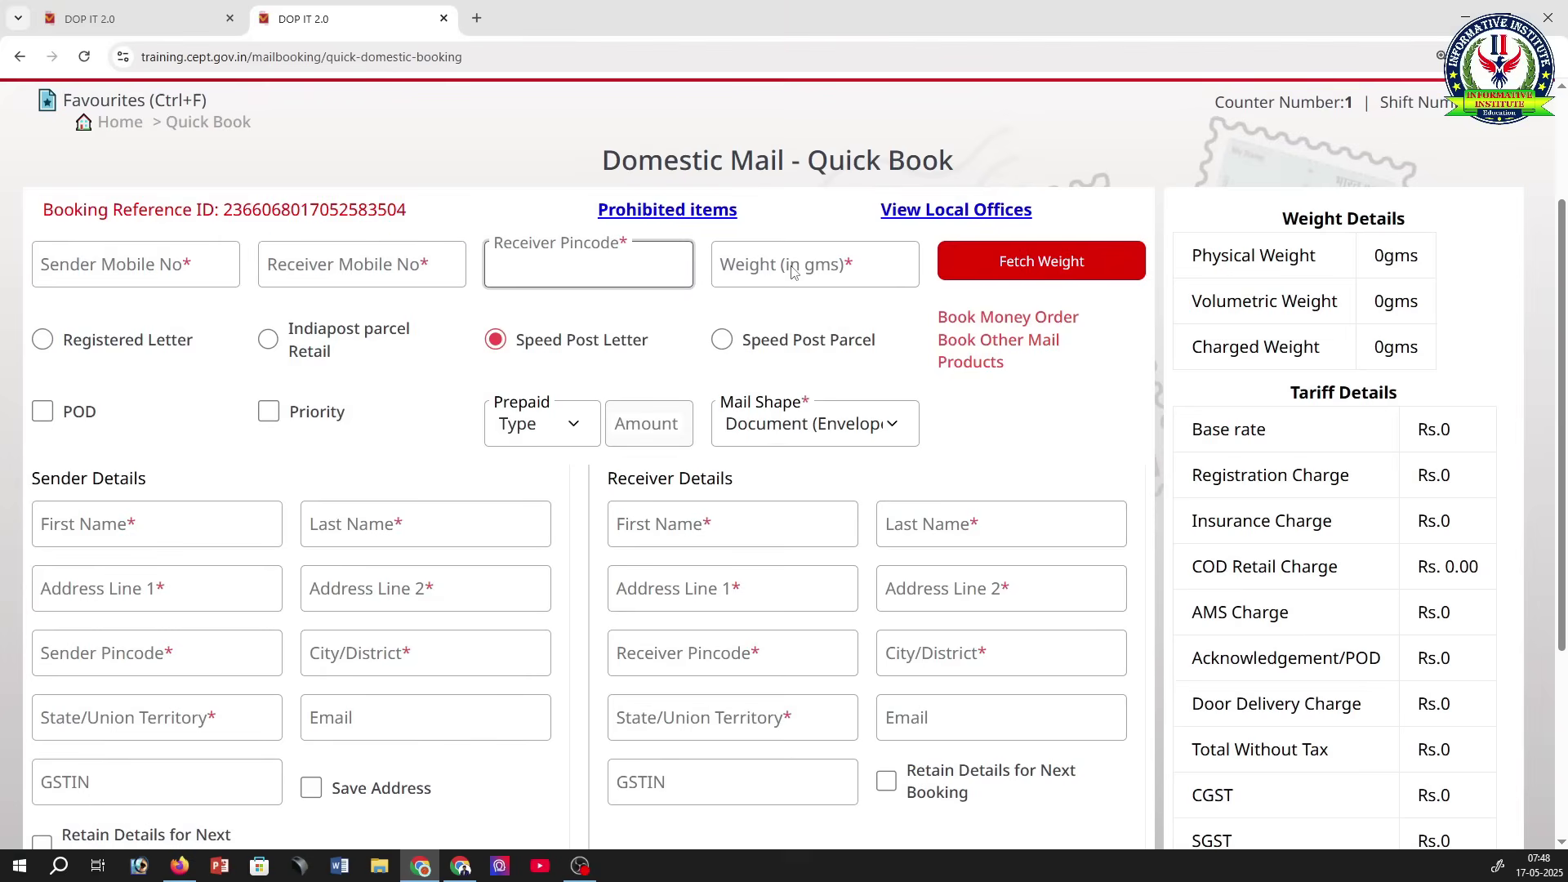
Step: Try each article type, settling on Speed Post Parcel and declining merchandise treatment
click(43, 341)
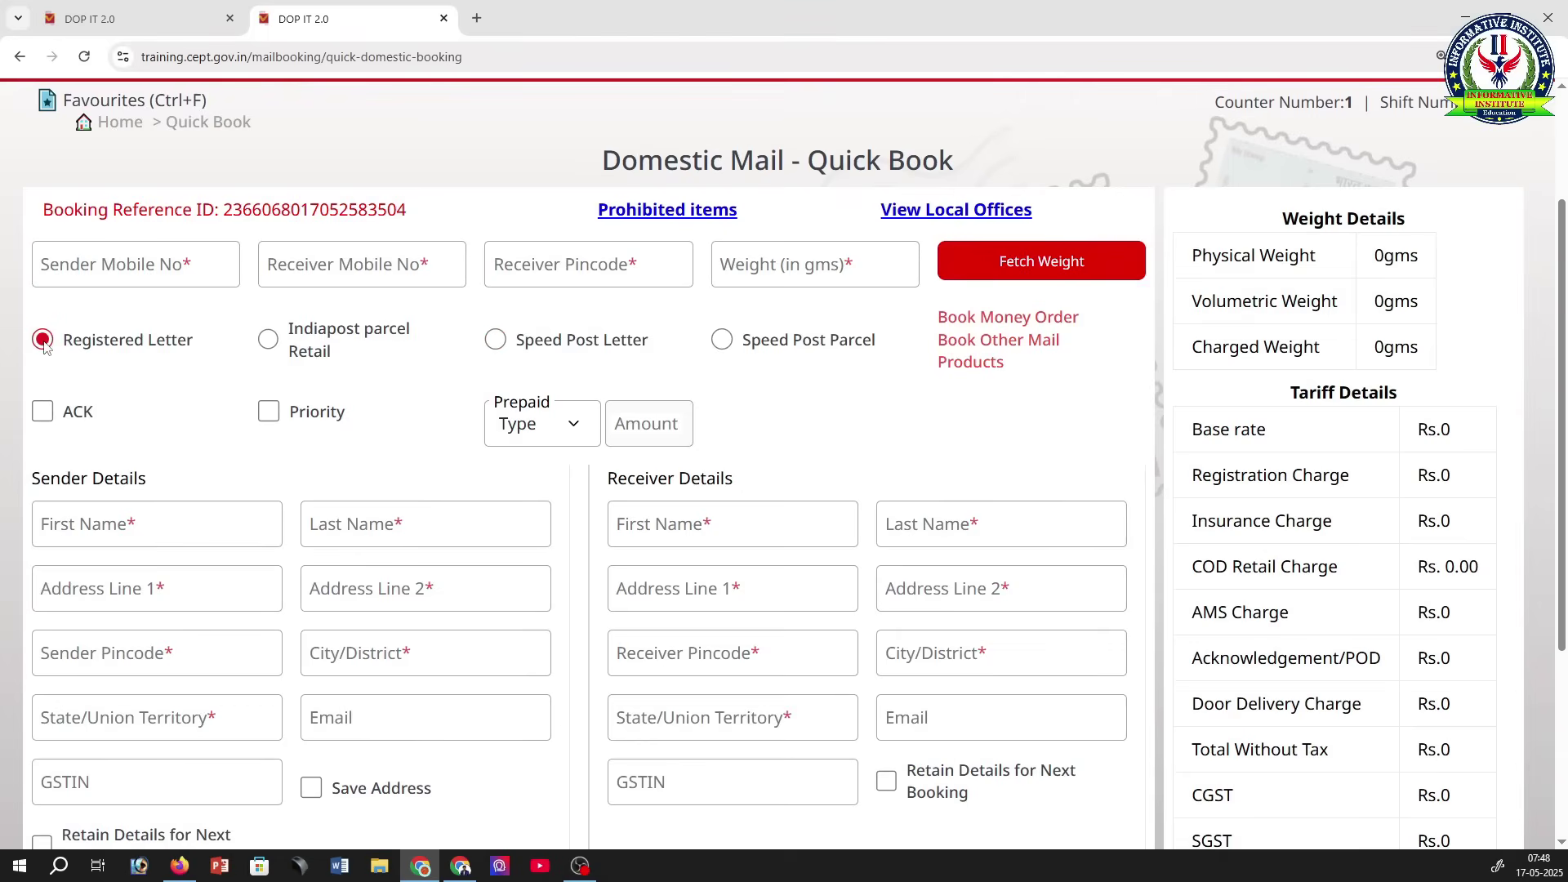
click(274, 345)
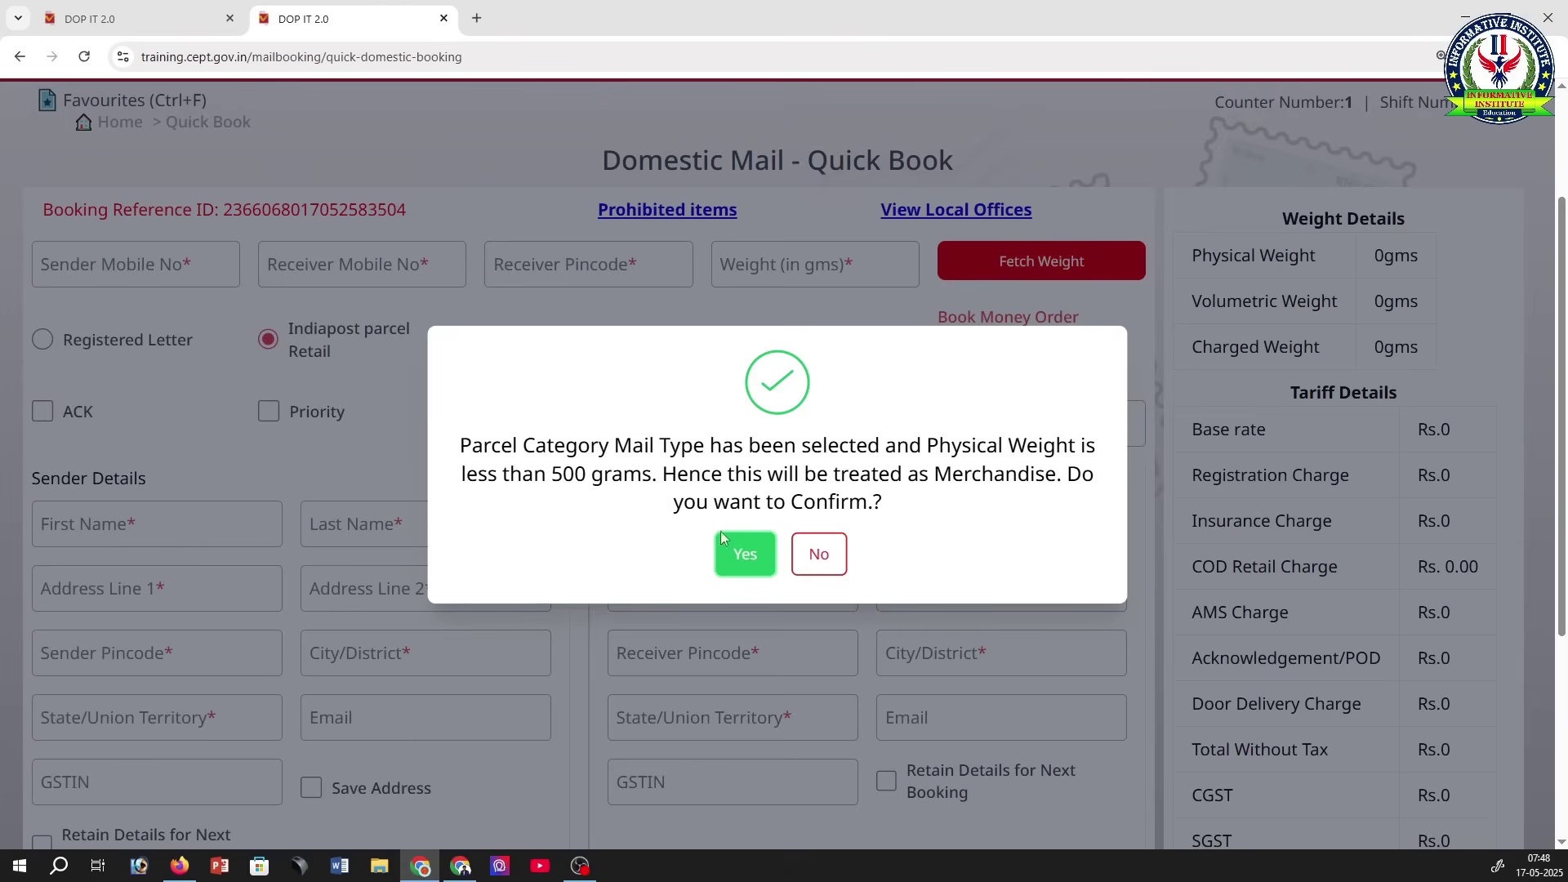
click(831, 561)
click(496, 341)
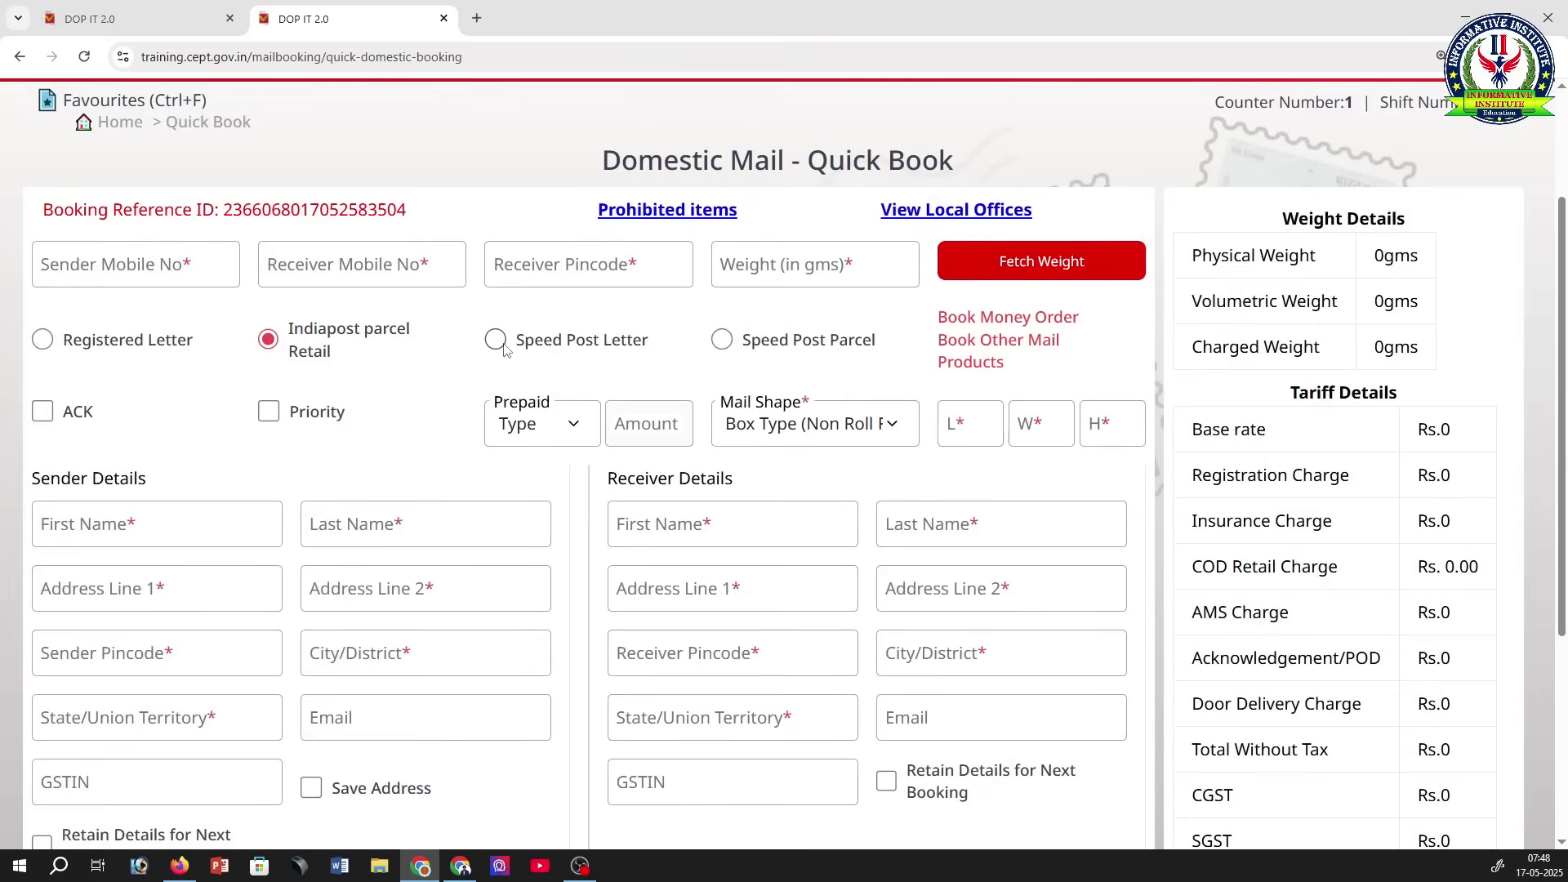
click(723, 343)
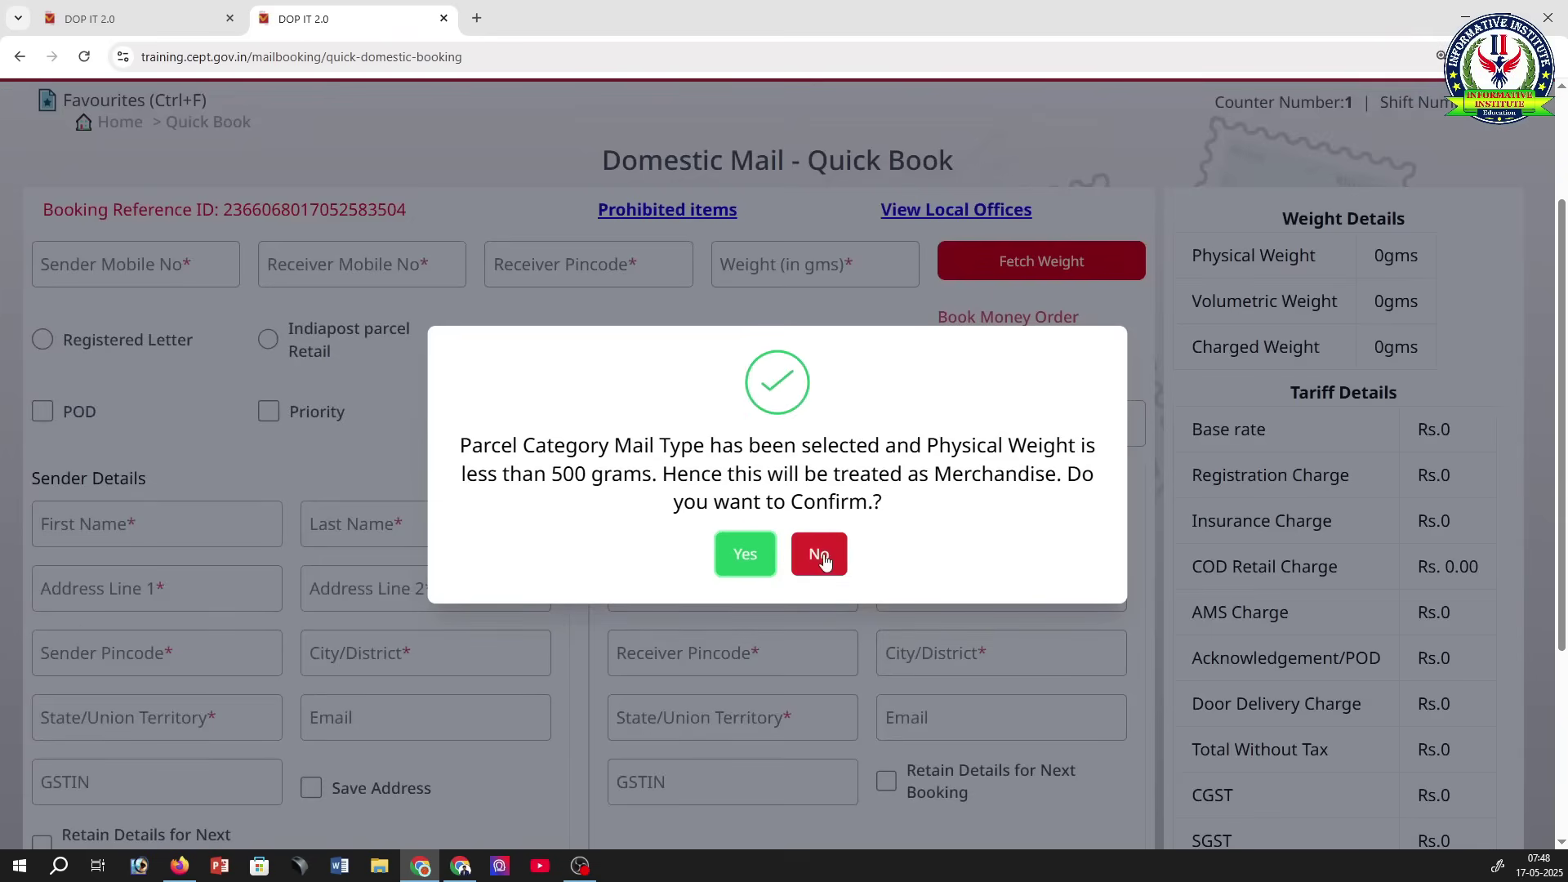
click(820, 557)
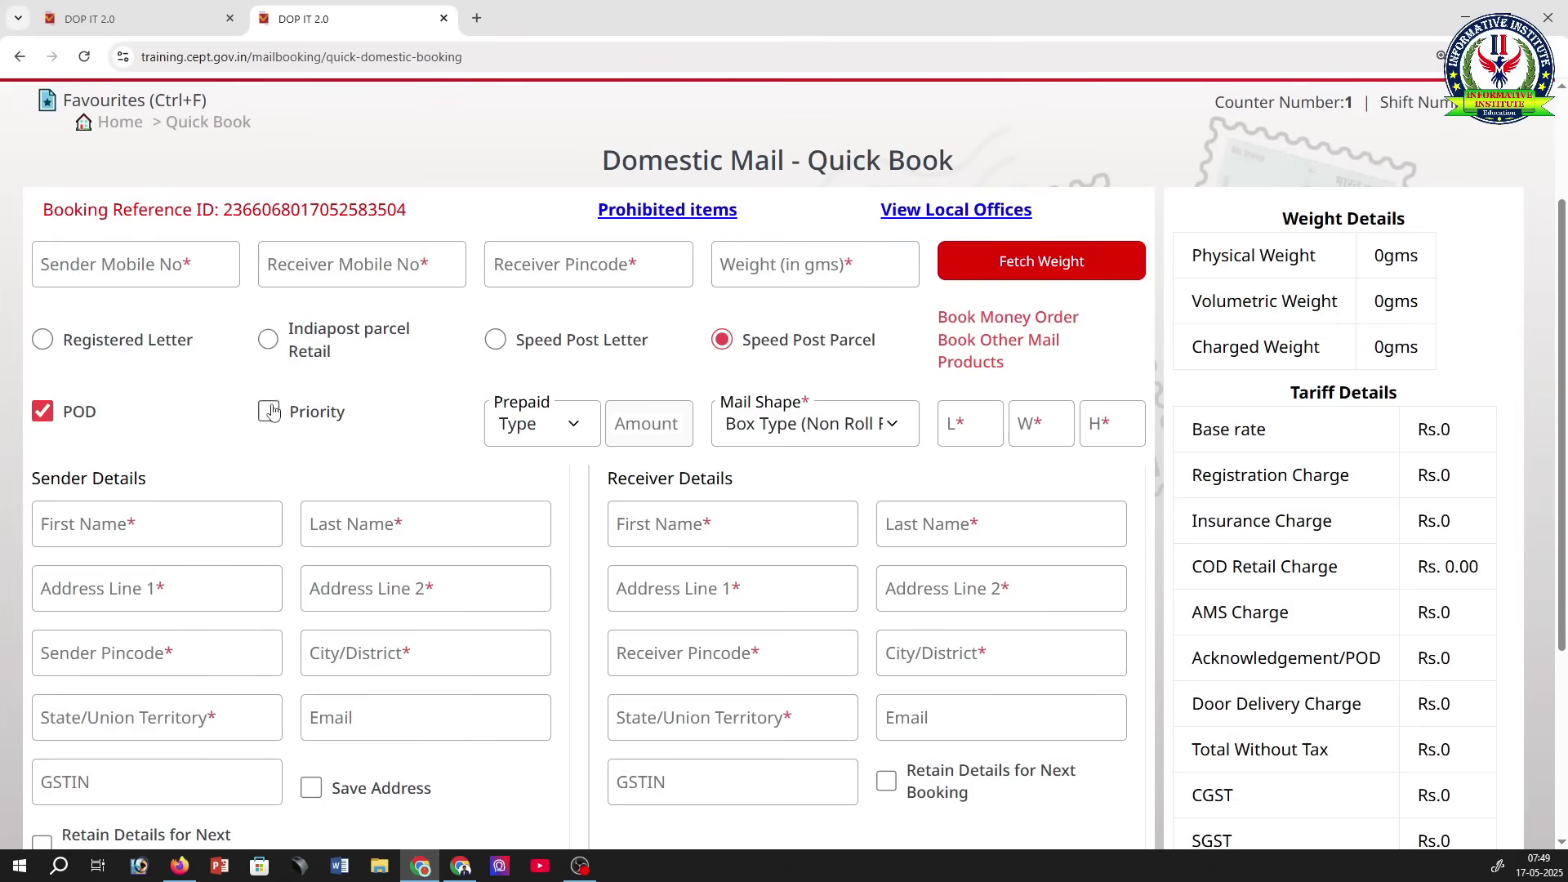
click(562, 425)
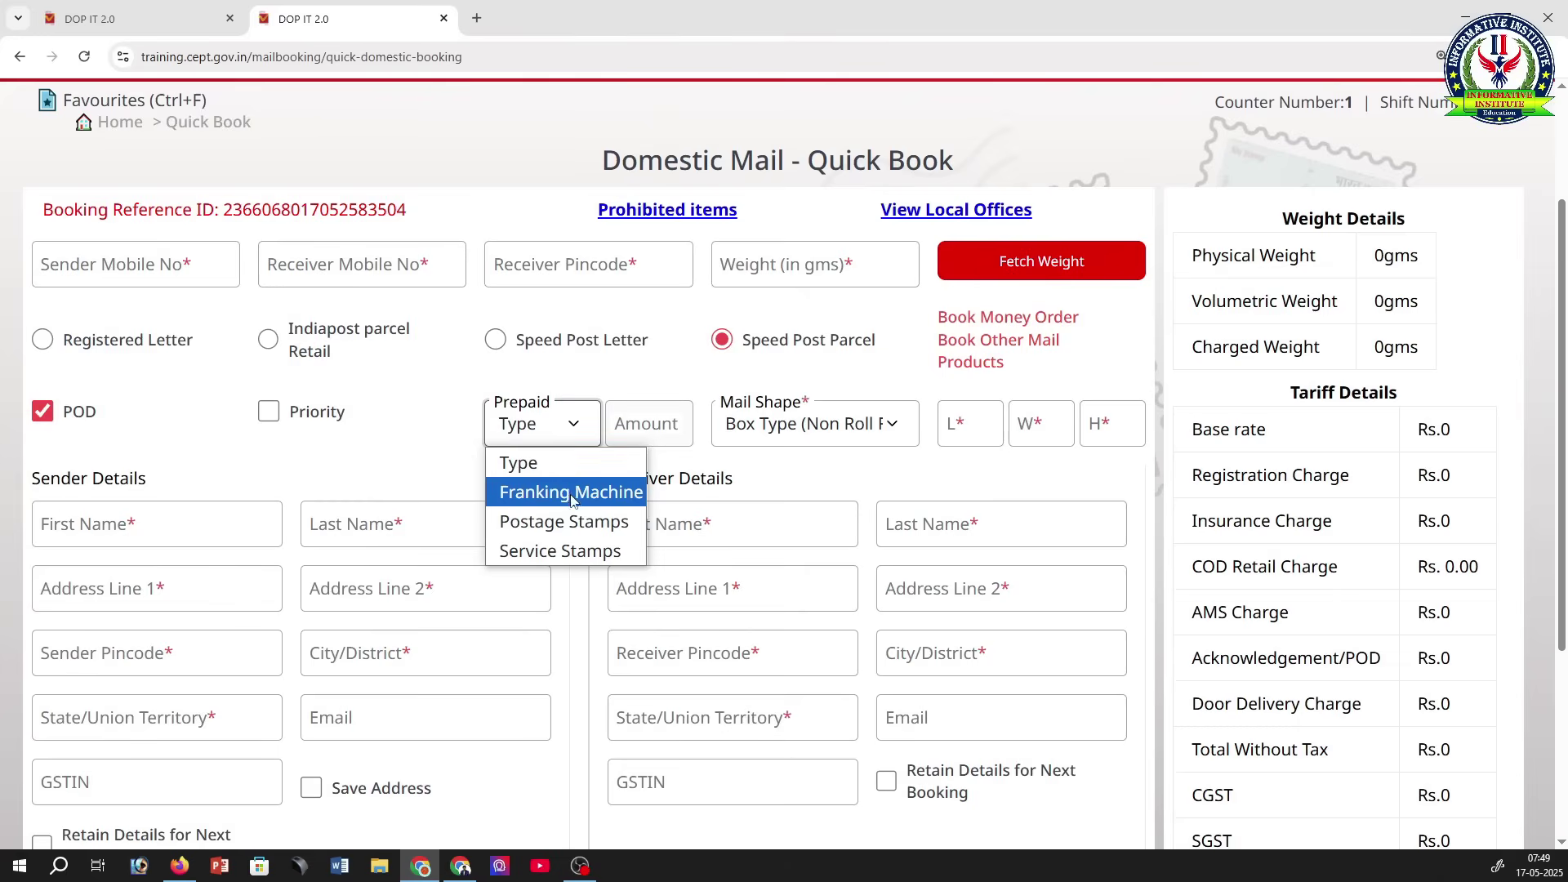
click(471, 486)
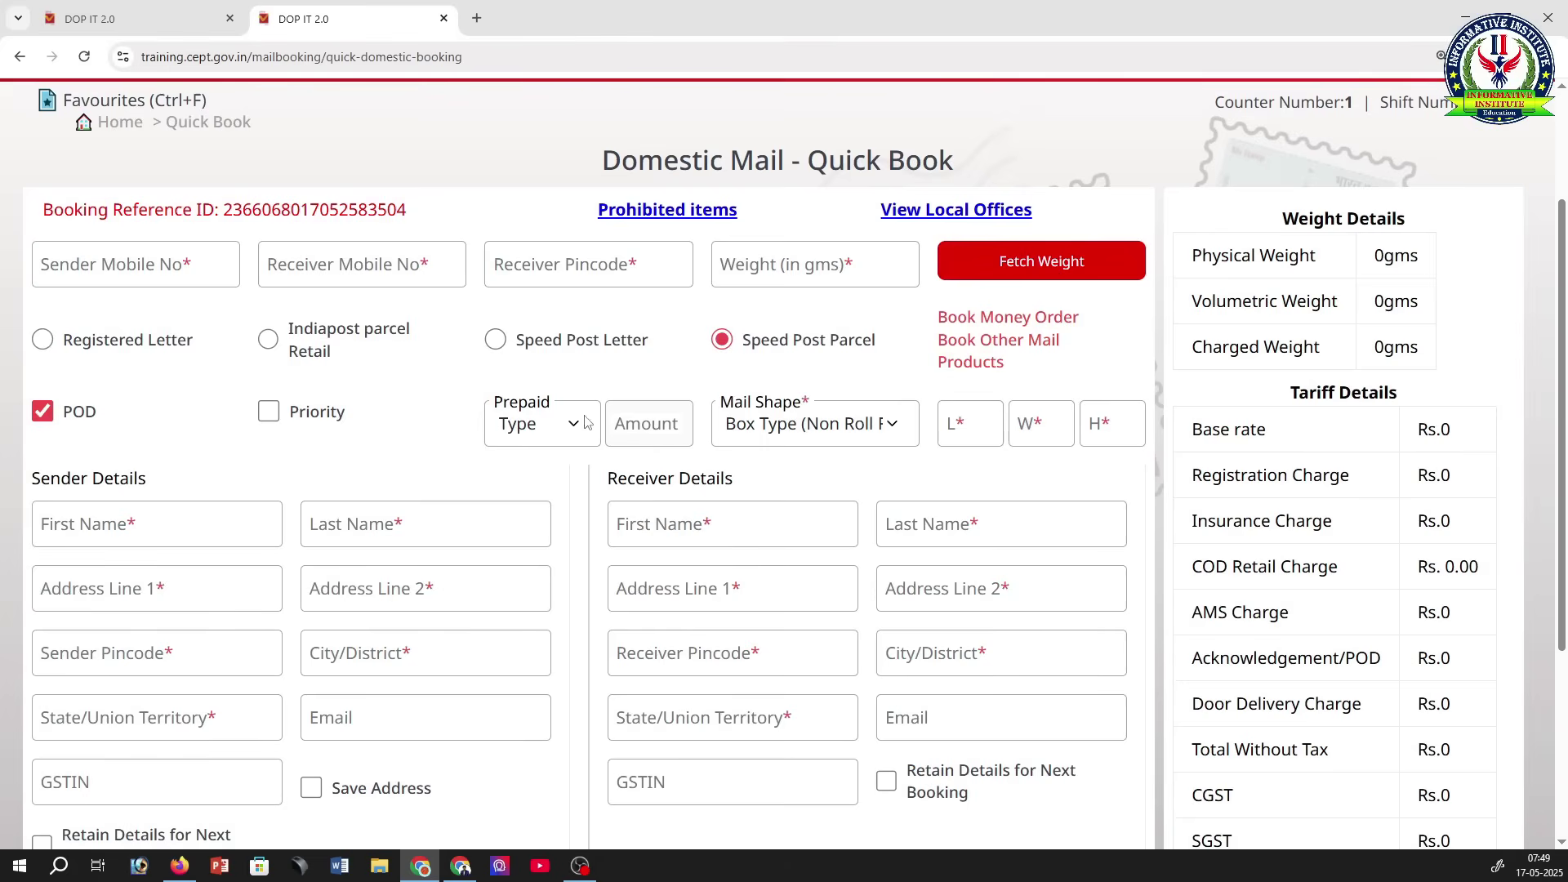
click(562, 426)
click(570, 520)
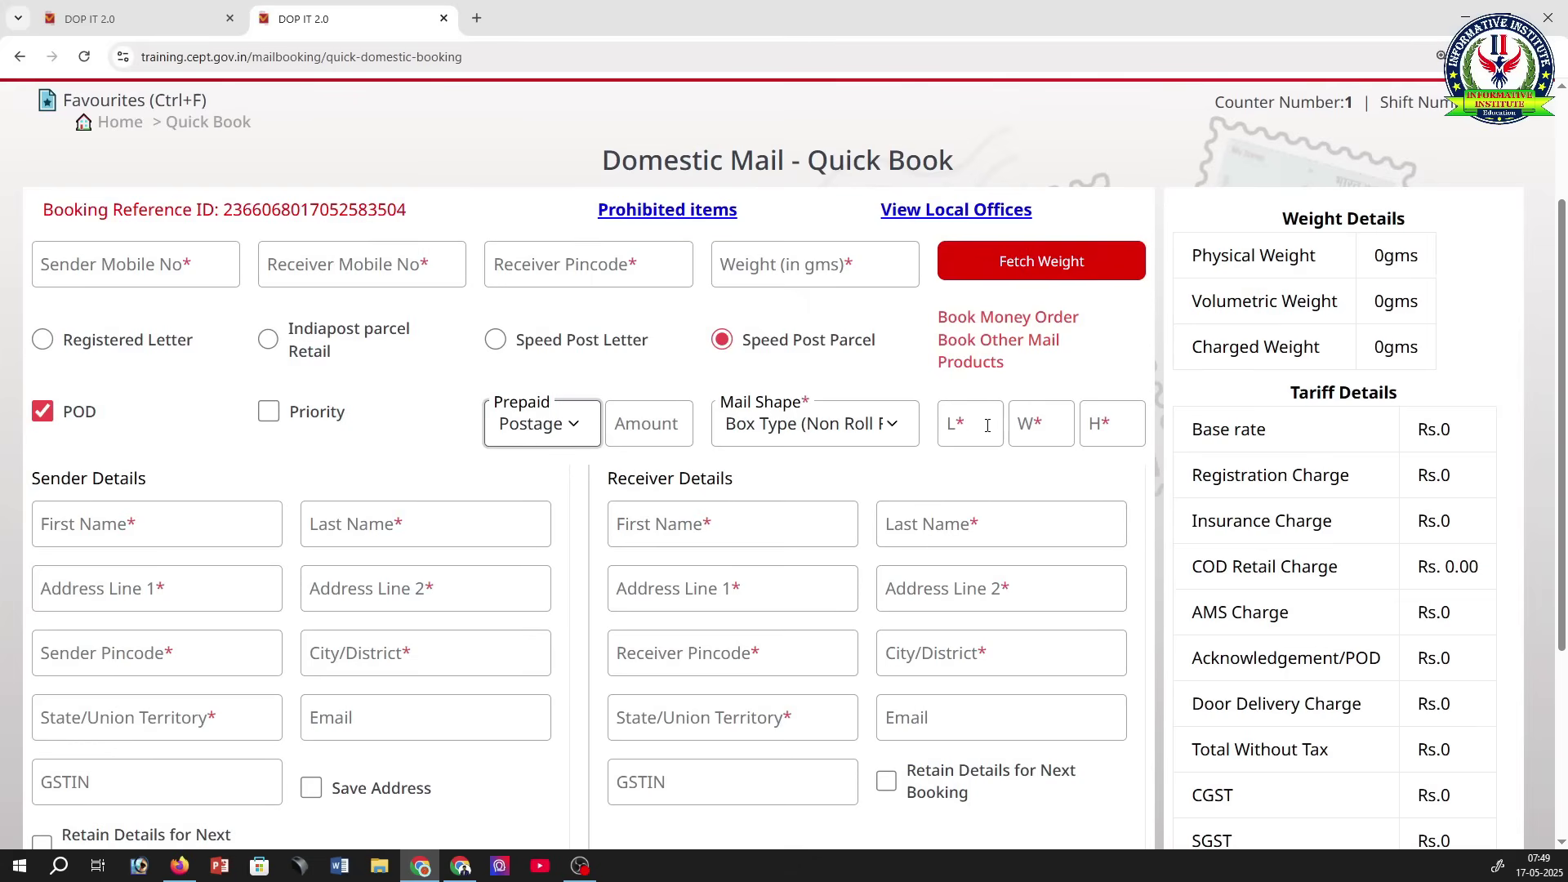
scroll(994, 423, down, 2)
click(174, 342)
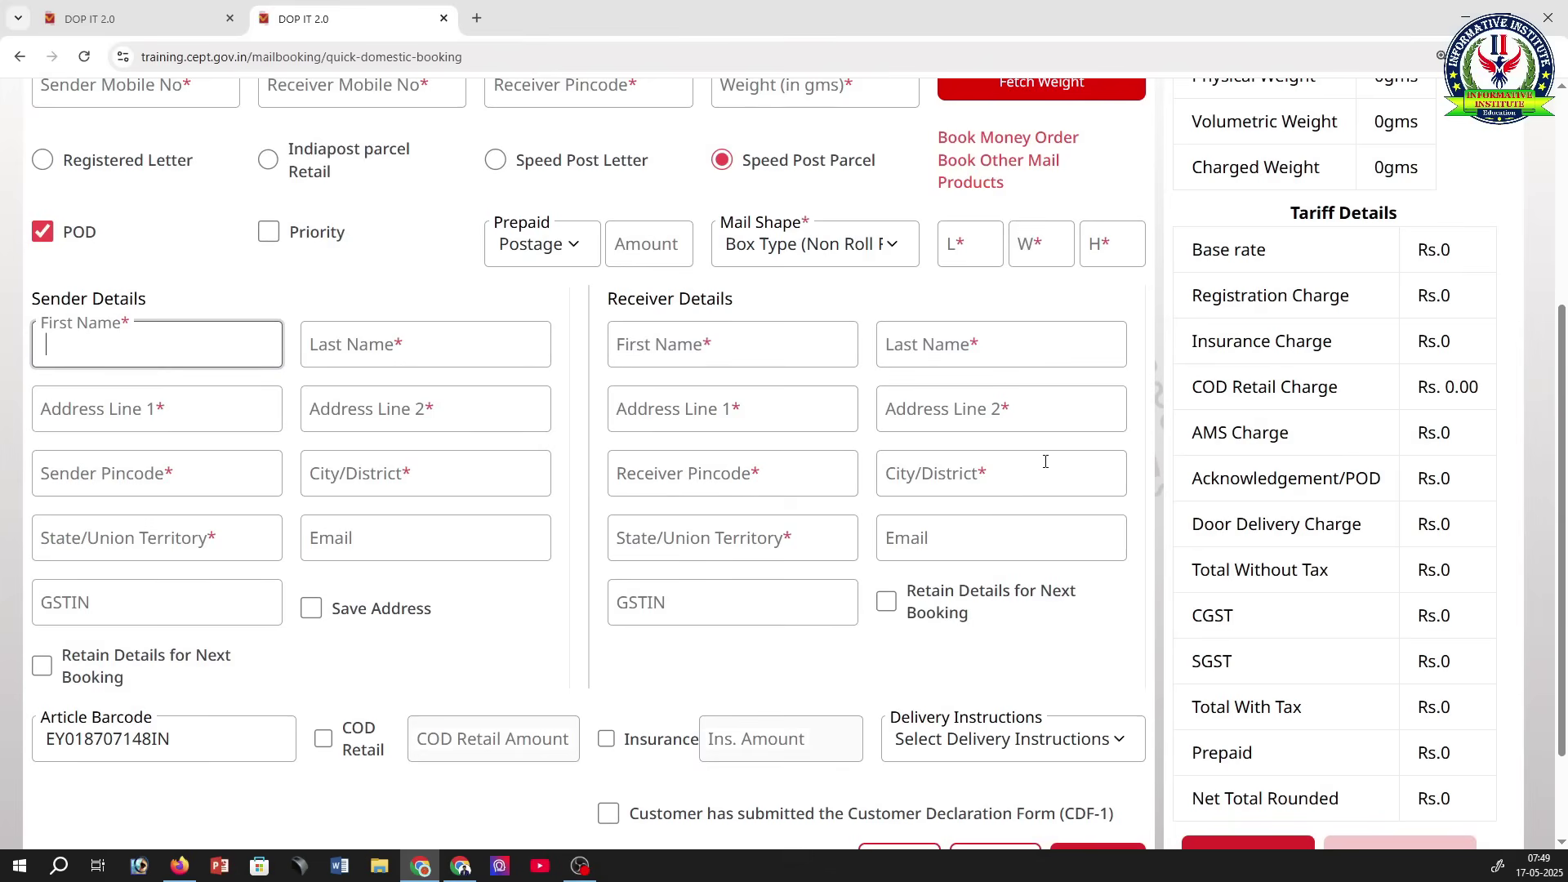
scroll(1454, 424, down, 2)
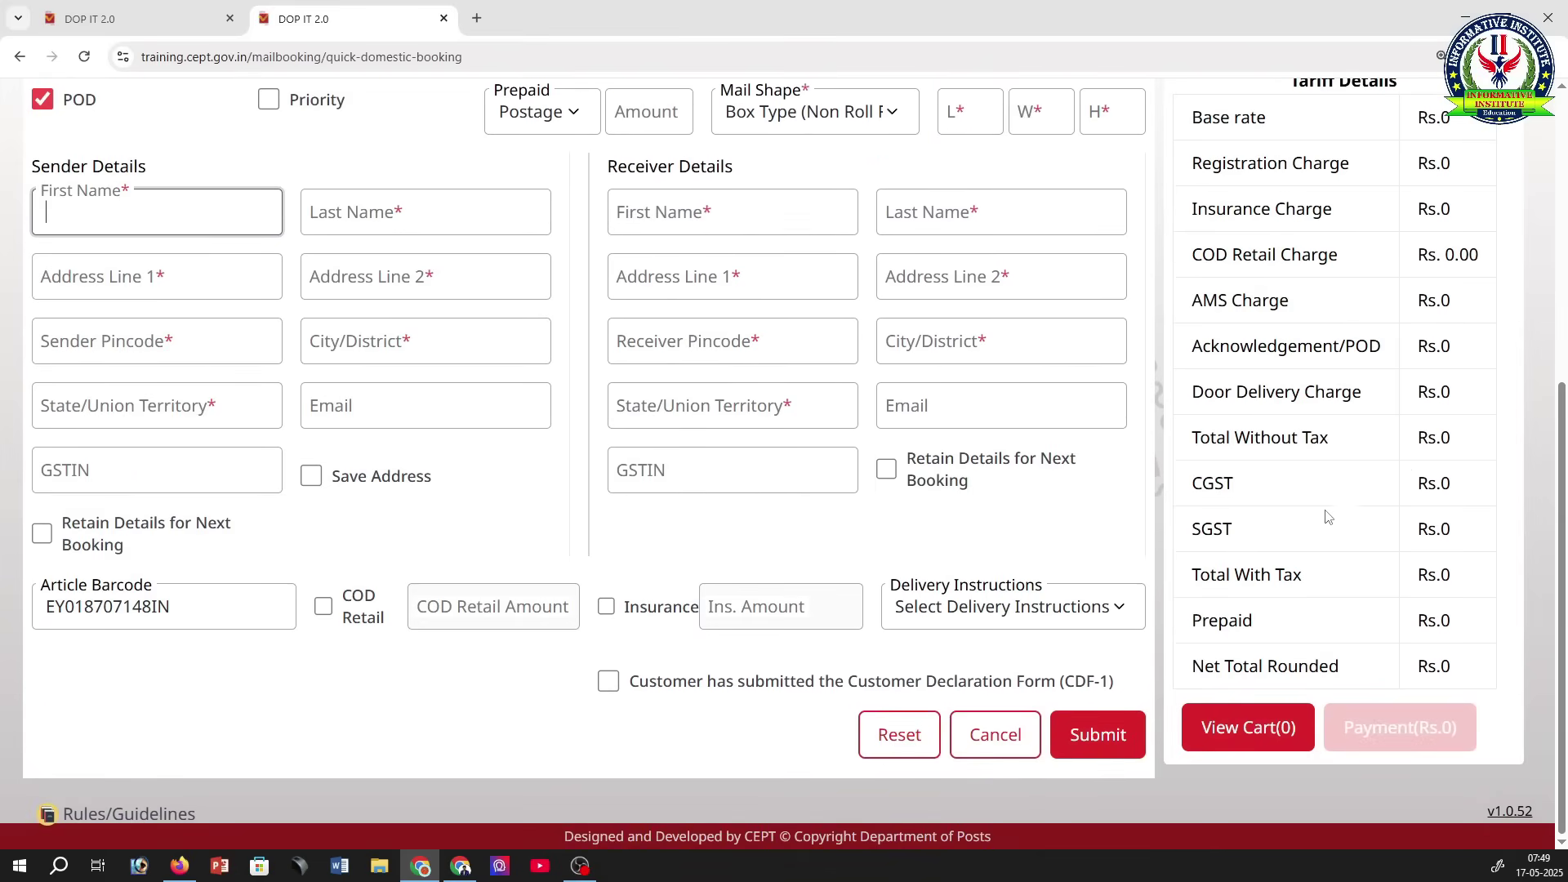
scroll(1200, 678, up, 7)
scroll(1185, 653, down, 3)
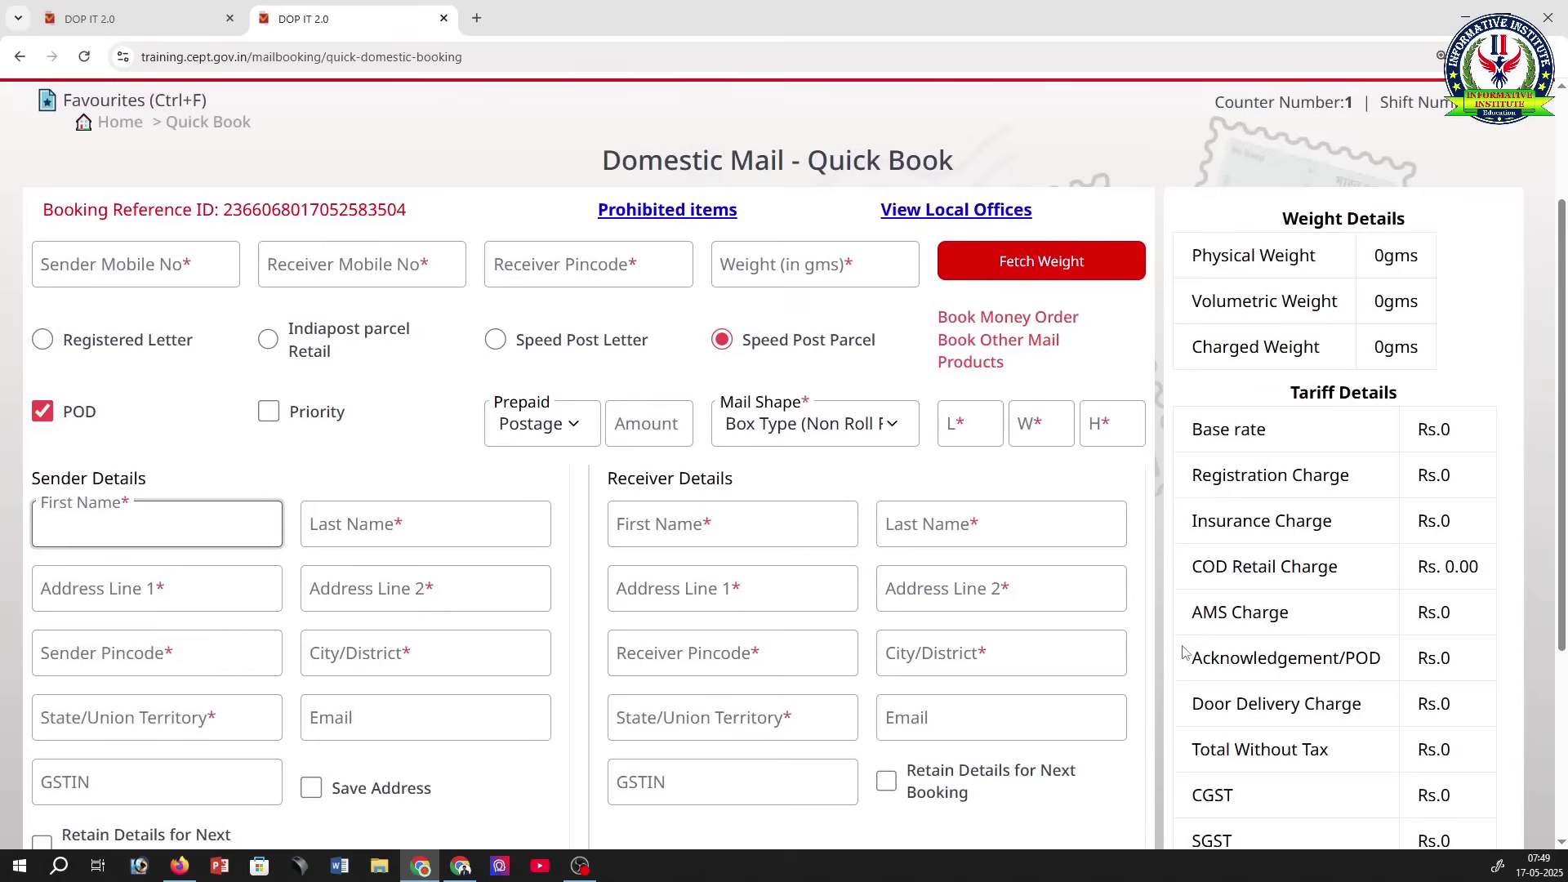
scroll(1160, 576, down, 3)
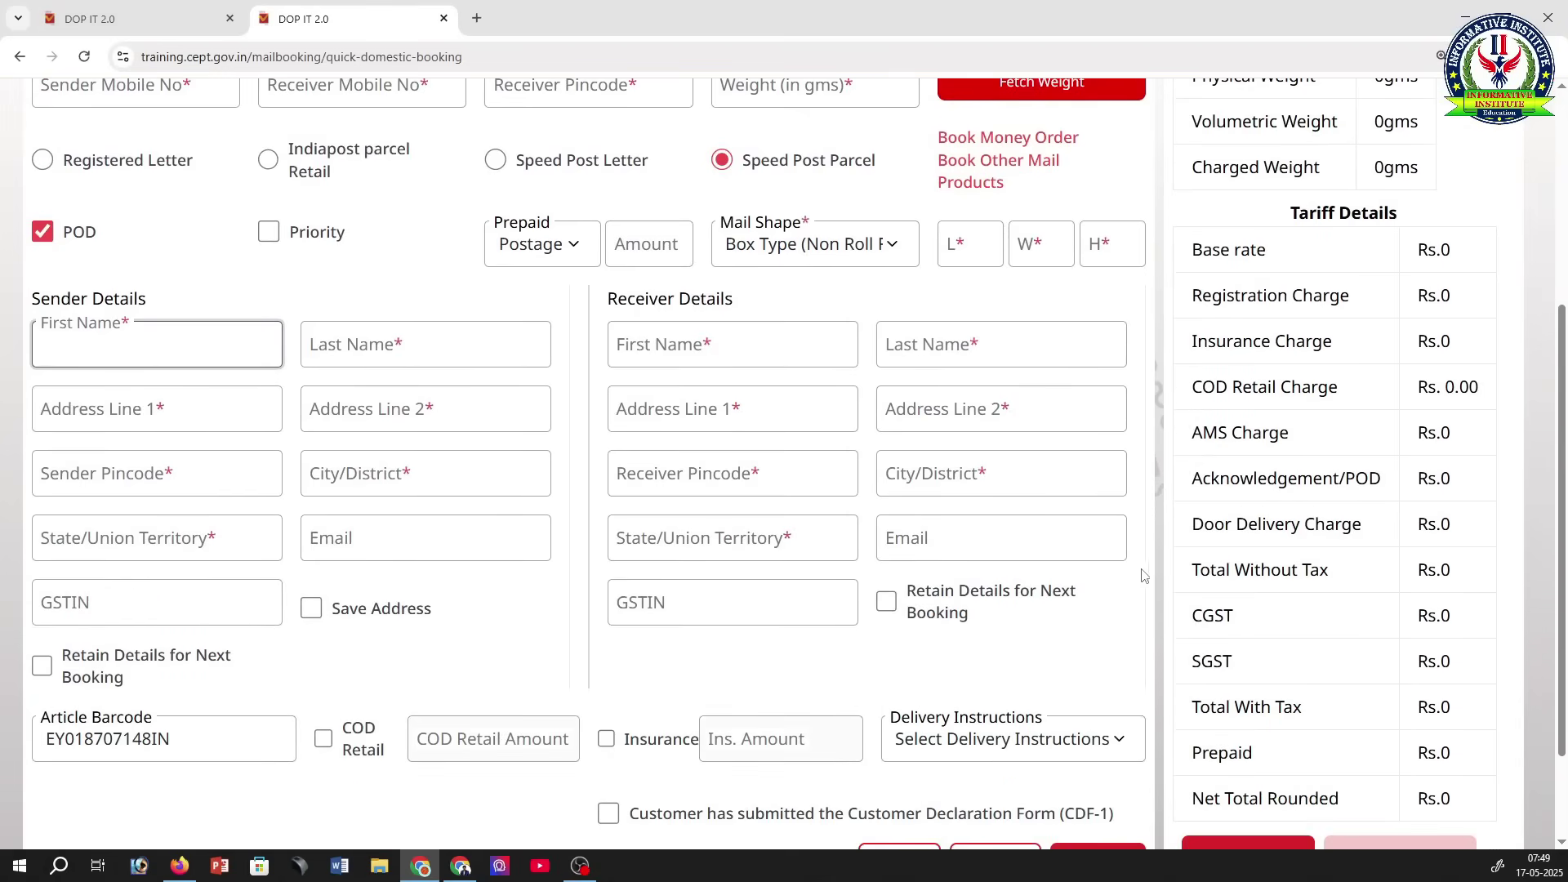
scroll(1070, 555, up, 4)
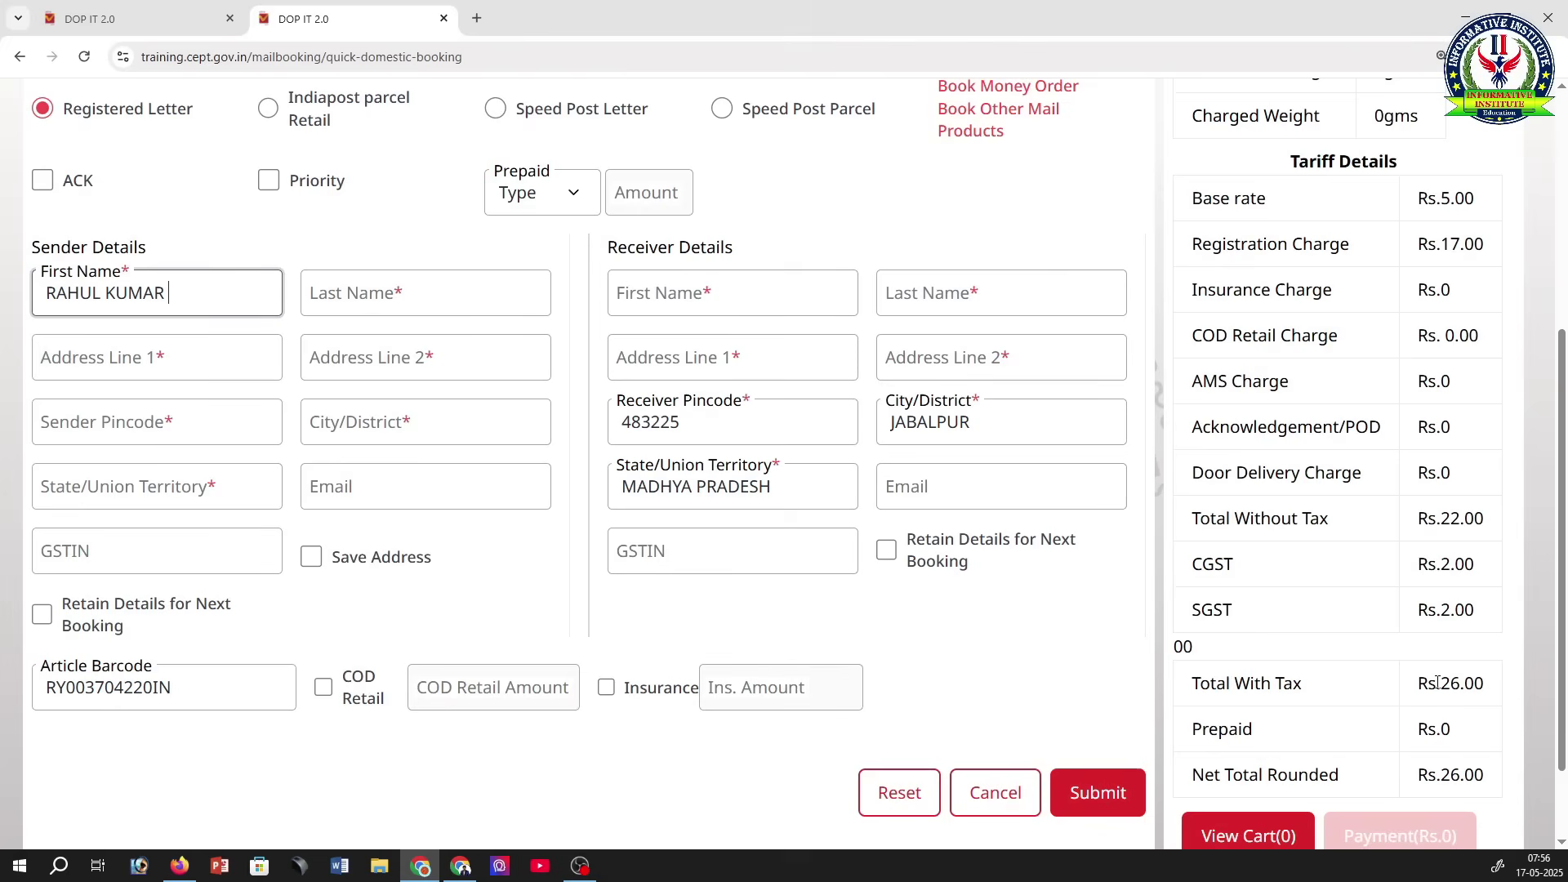
Step: Add acknowledgement to the registered letter, toggling it to compare the Rs.10.00 ACK charge
click(42, 180)
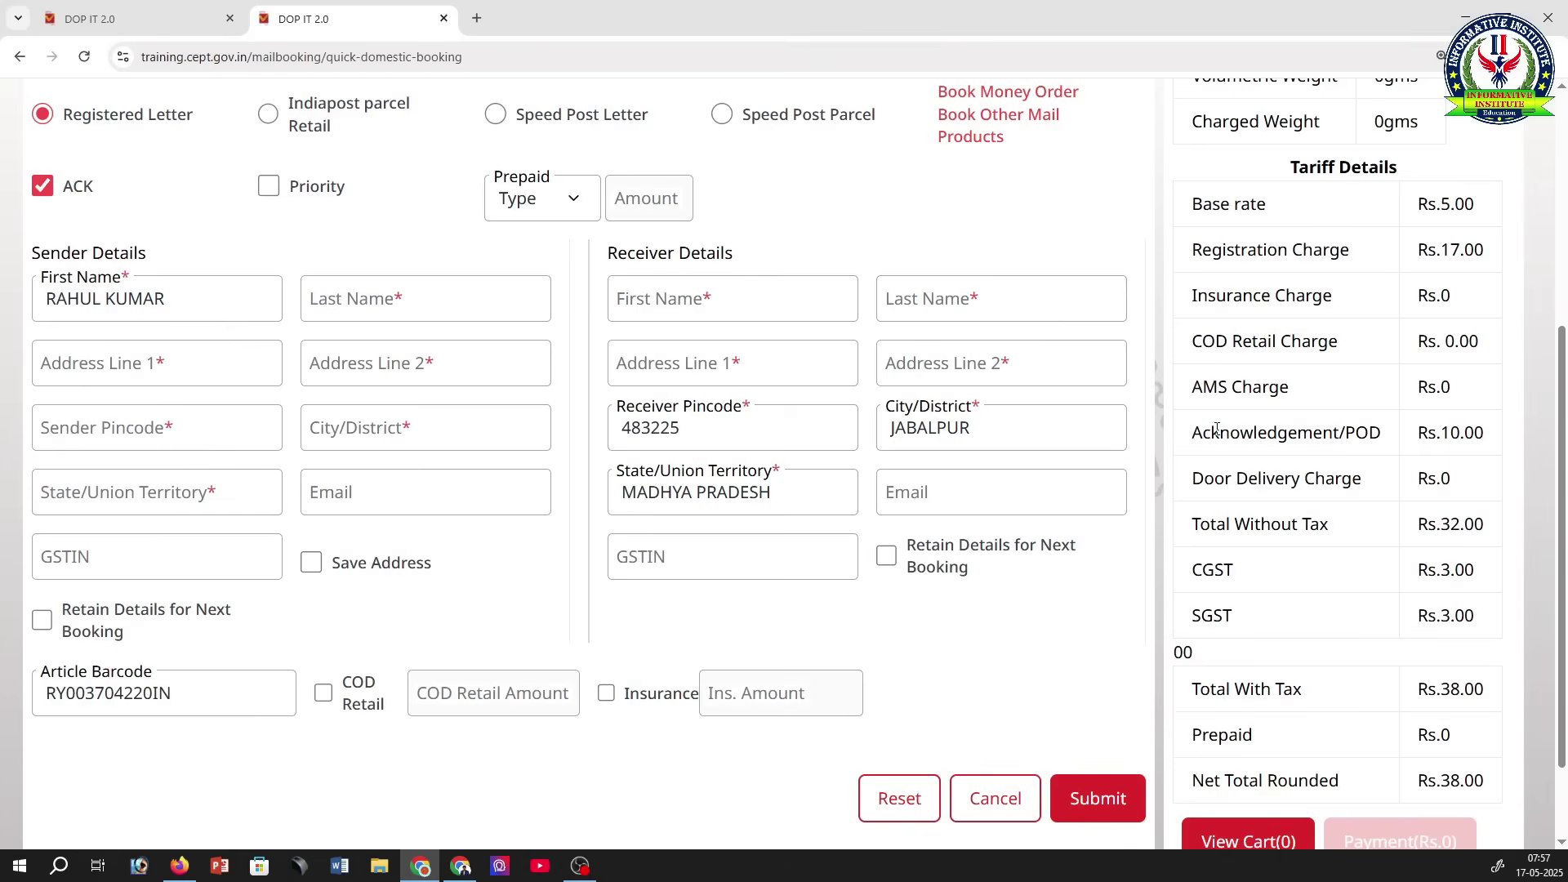
drag(1488, 439, 1444, 439)
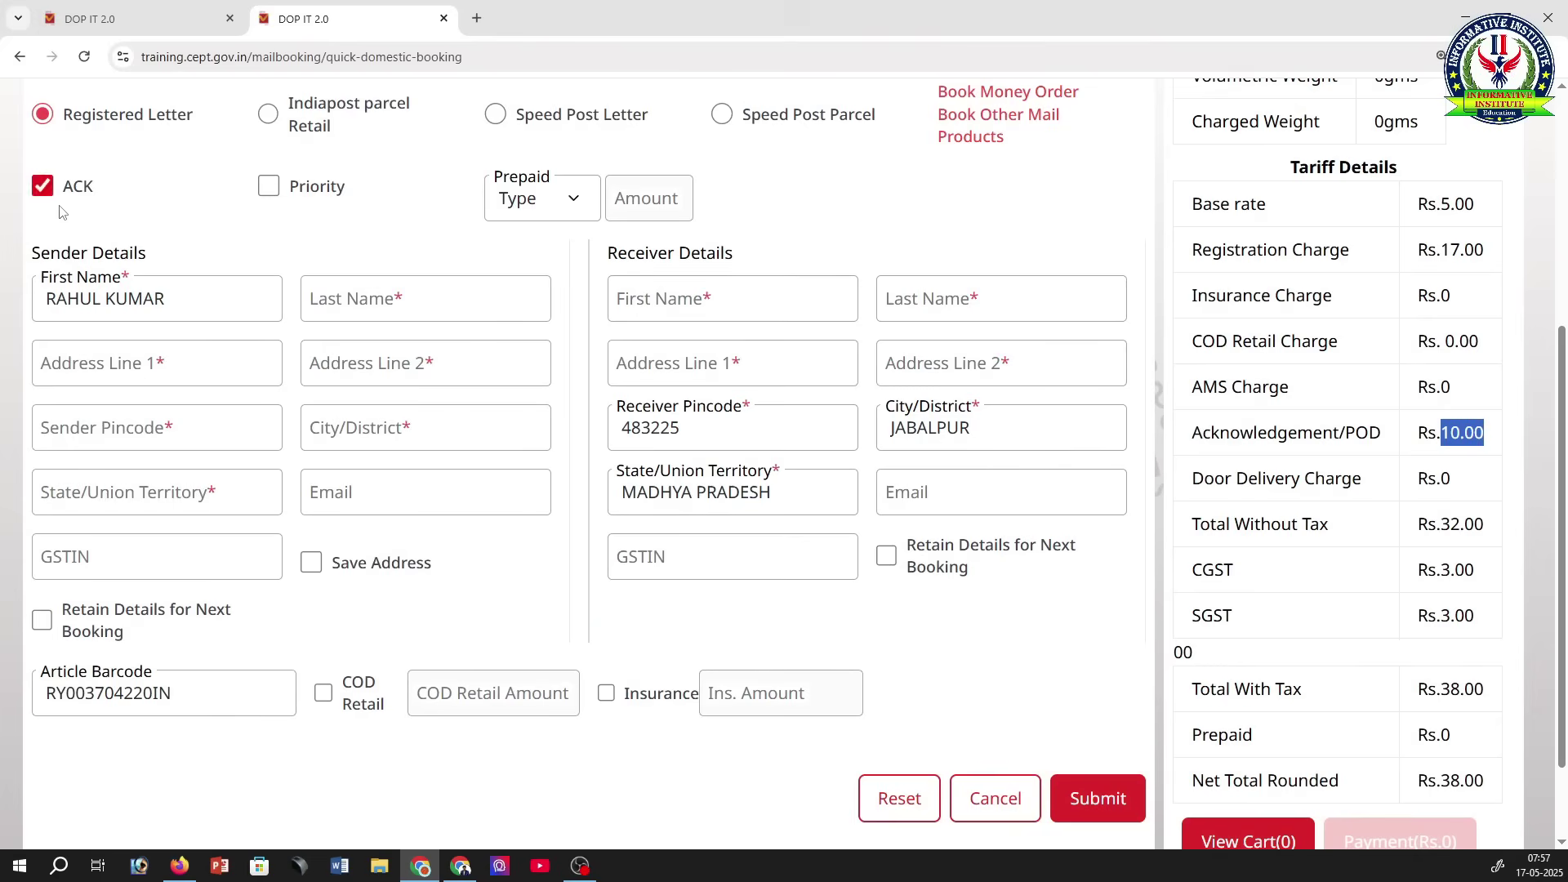
click(43, 187)
click(41, 189)
Step: Move the sender's surname from First Name into the Last Name field
click(205, 299)
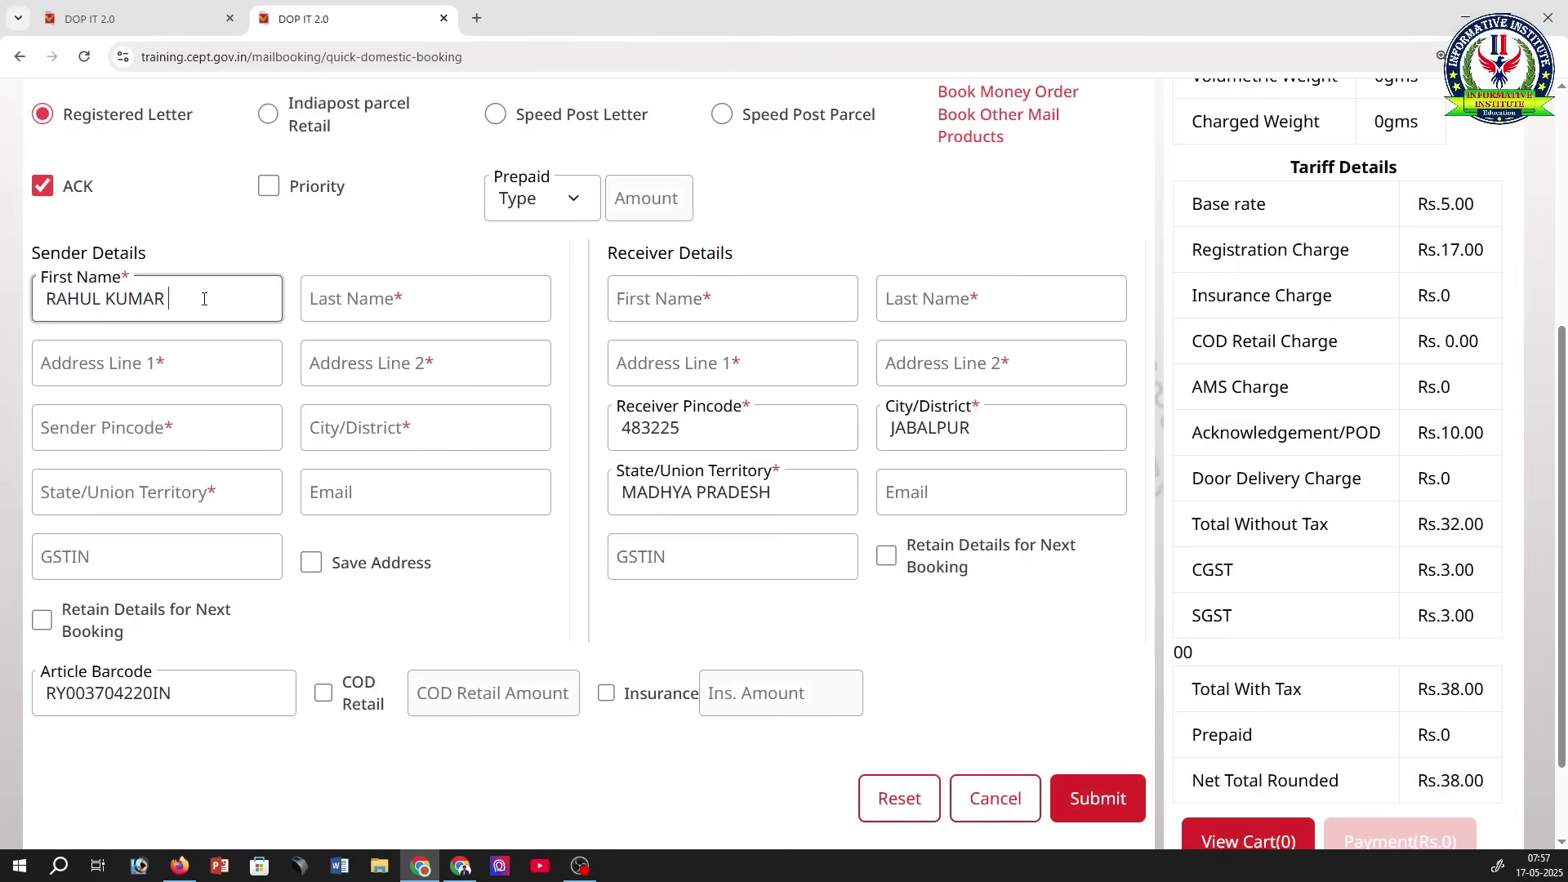
key(BackSpace)
key(BackSpace)
key(BackSpace)
key(BackSpace)
key(BackSpace)
key(Tab)
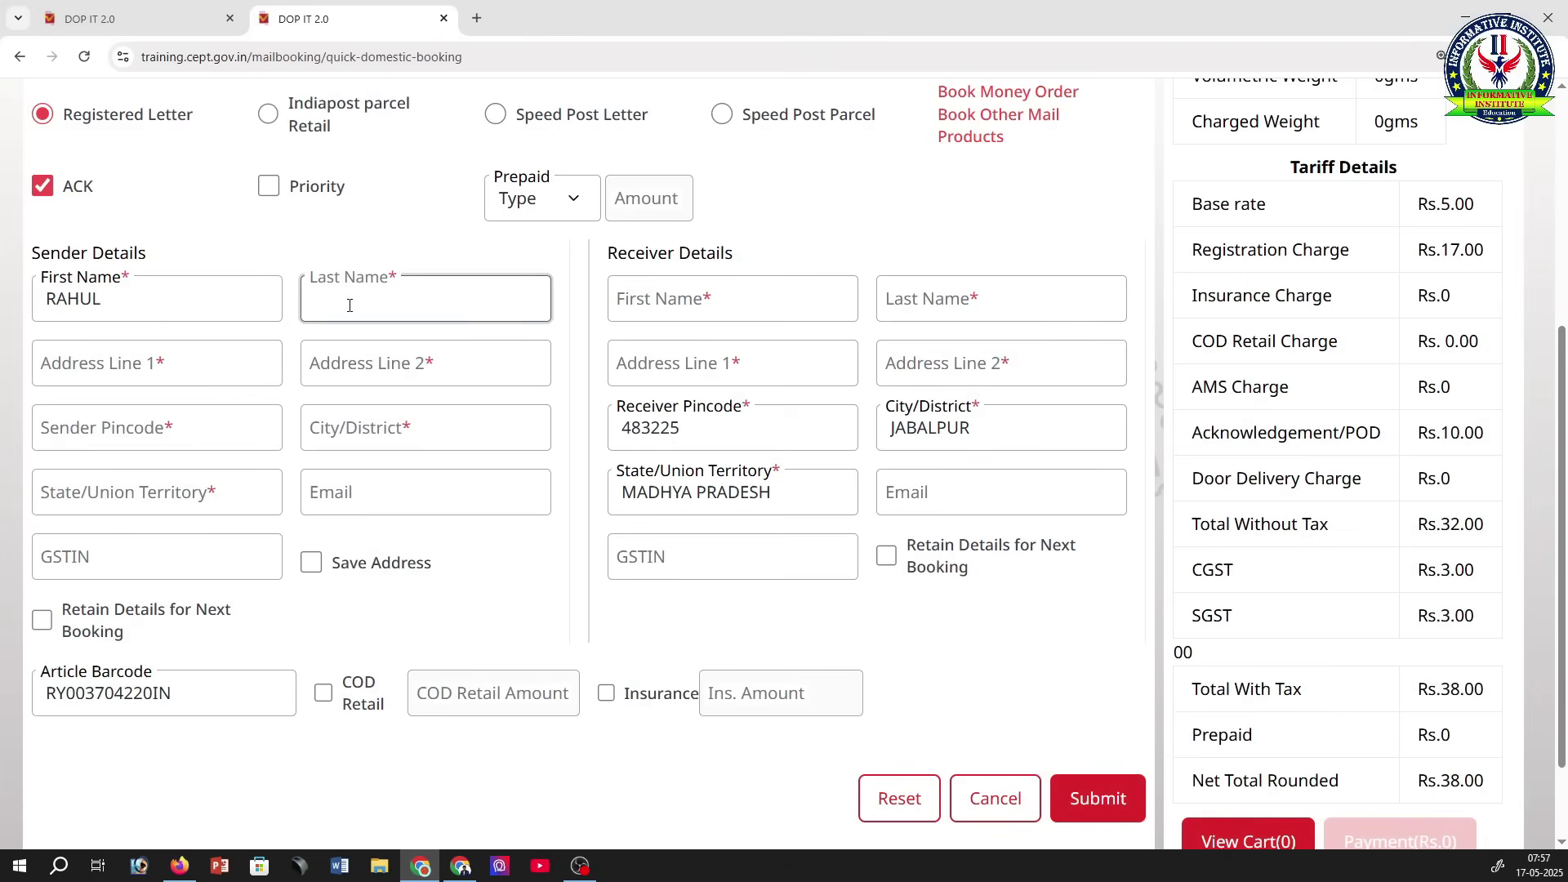
text(KUMAR)
click(104, 375)
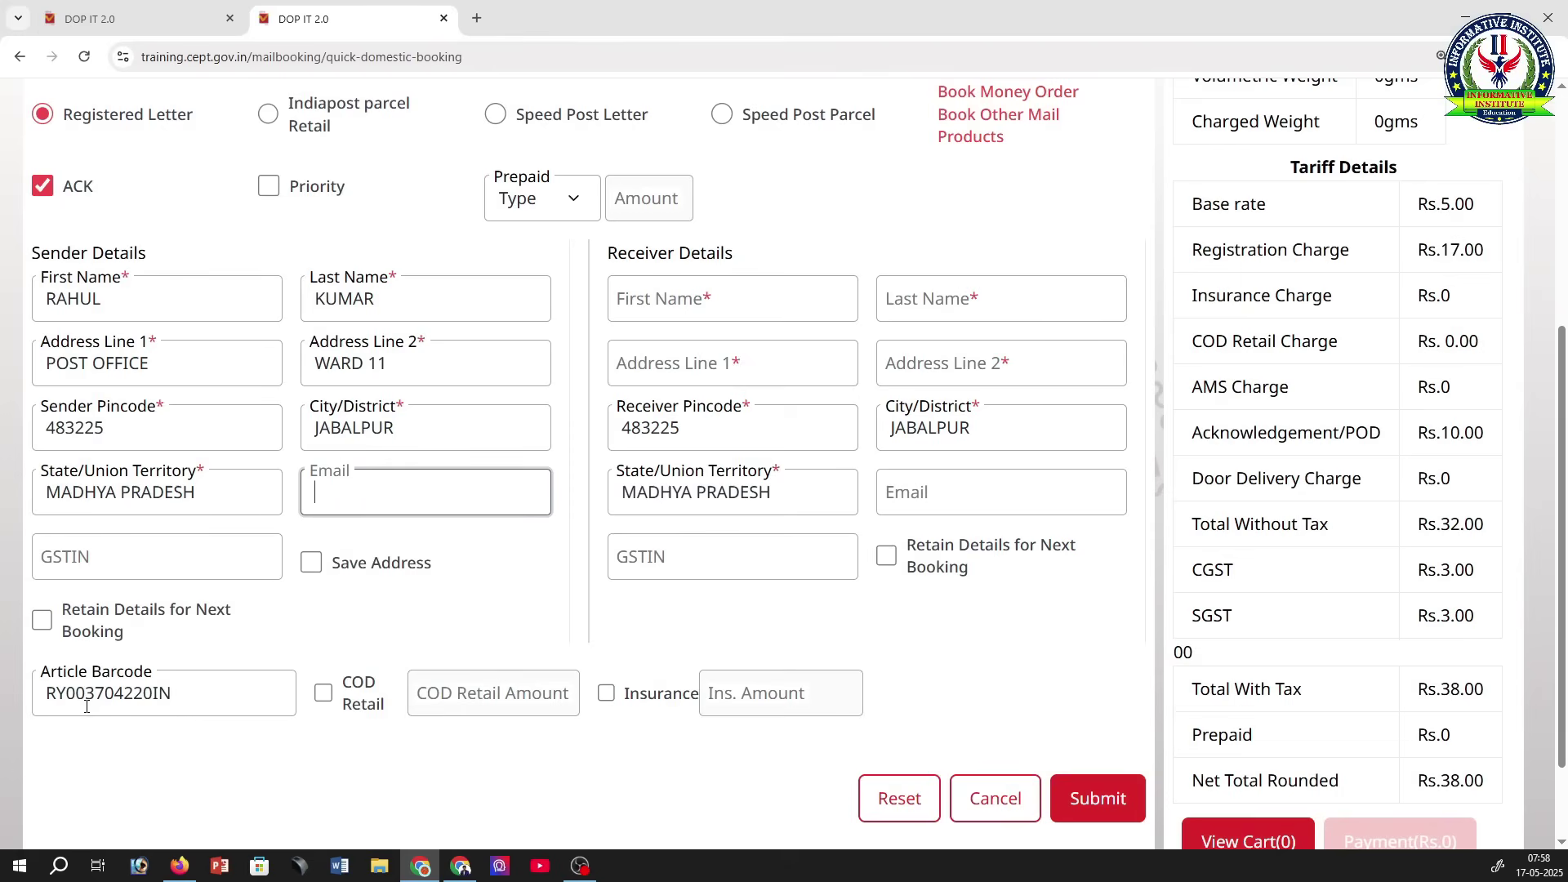
Step: Replace the article barcode with RI963258741IN
scroll(82, 678, down, 1)
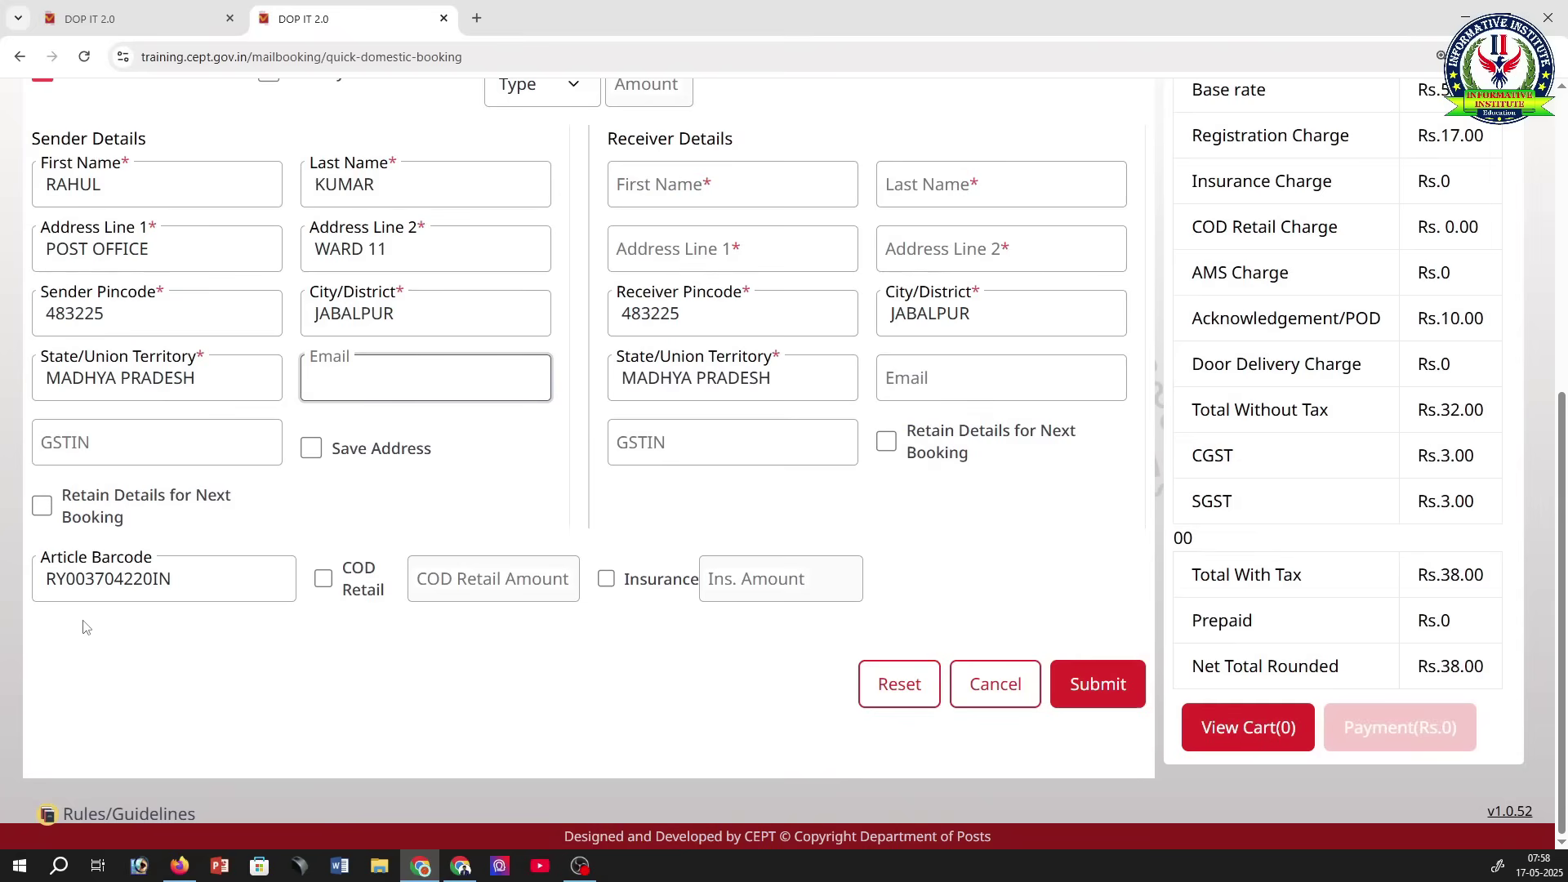
click(186, 582)
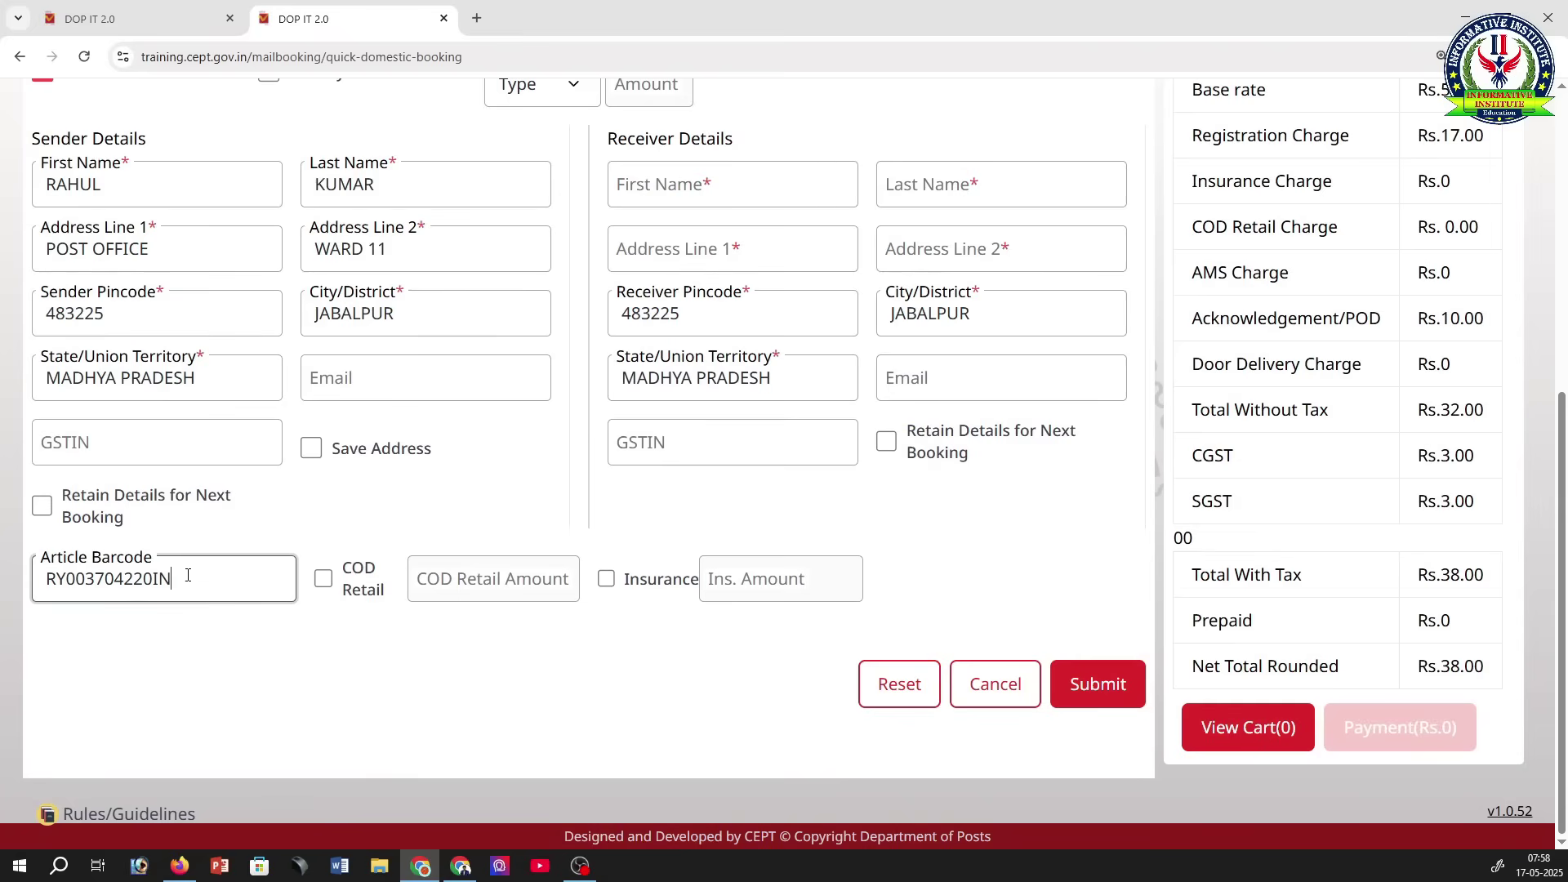
key(BackSpace)
key(BackSpace)
key(BackSpace)
key(BackSpace)
key(BackSpace)
key(BackSpace)
key(BackSpace)
key(BackSpace)
key(BackSpace)
key(BackSpace)
key(BackSpace)
key(BackSpace)
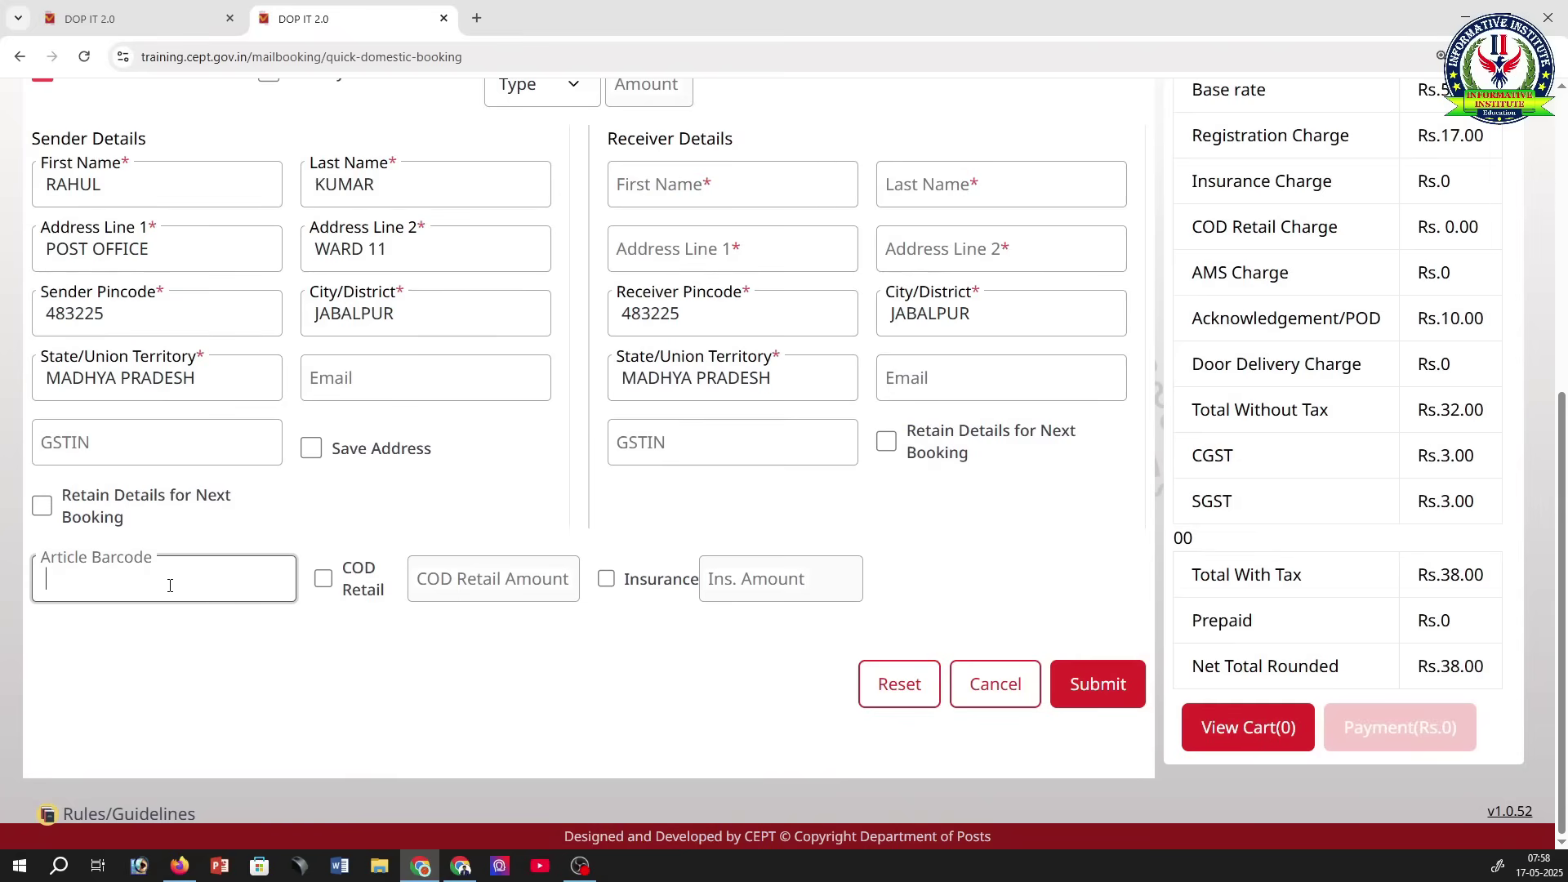
click(137, 673)
click(110, 585)
text(RI963258741IN)
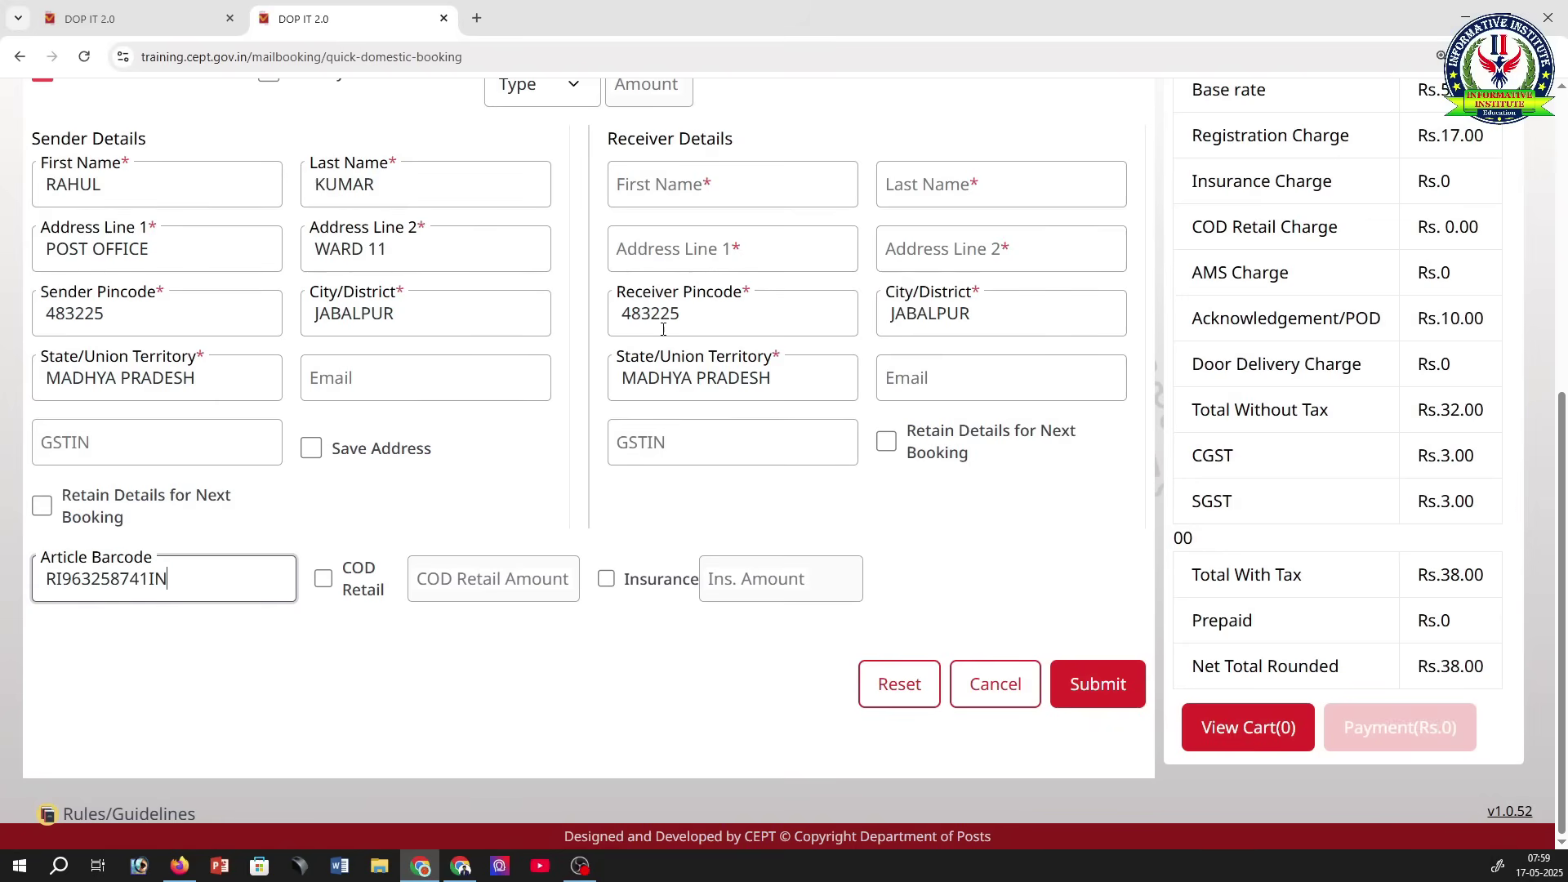
Step: Begin the receiver's first name, submit the letter to the cart, and start the Rs 38 payment
click(636, 184)
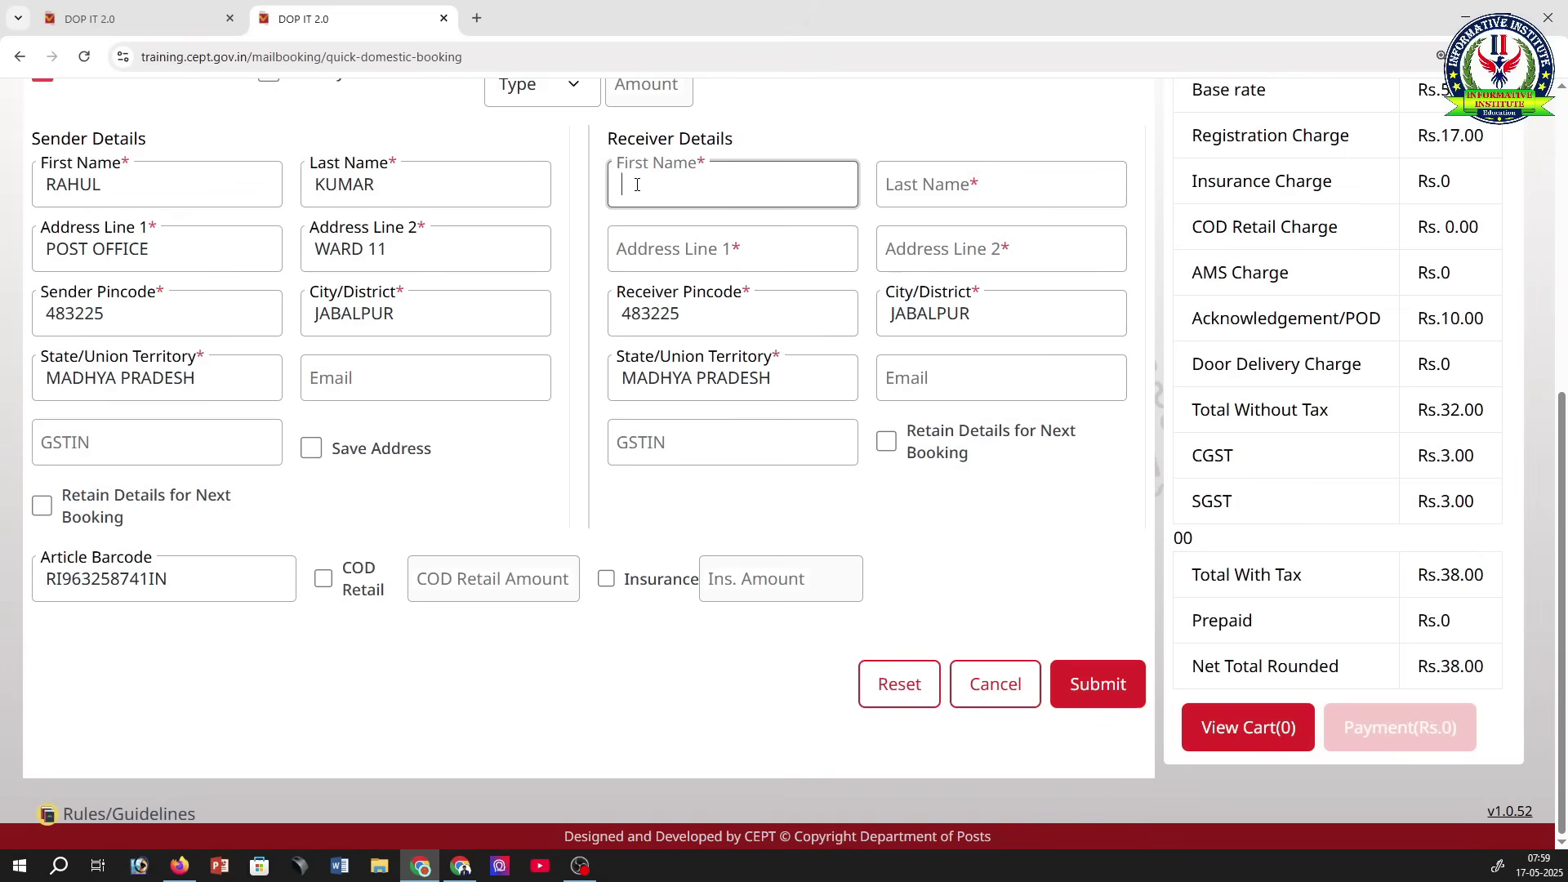
text(DINESH)
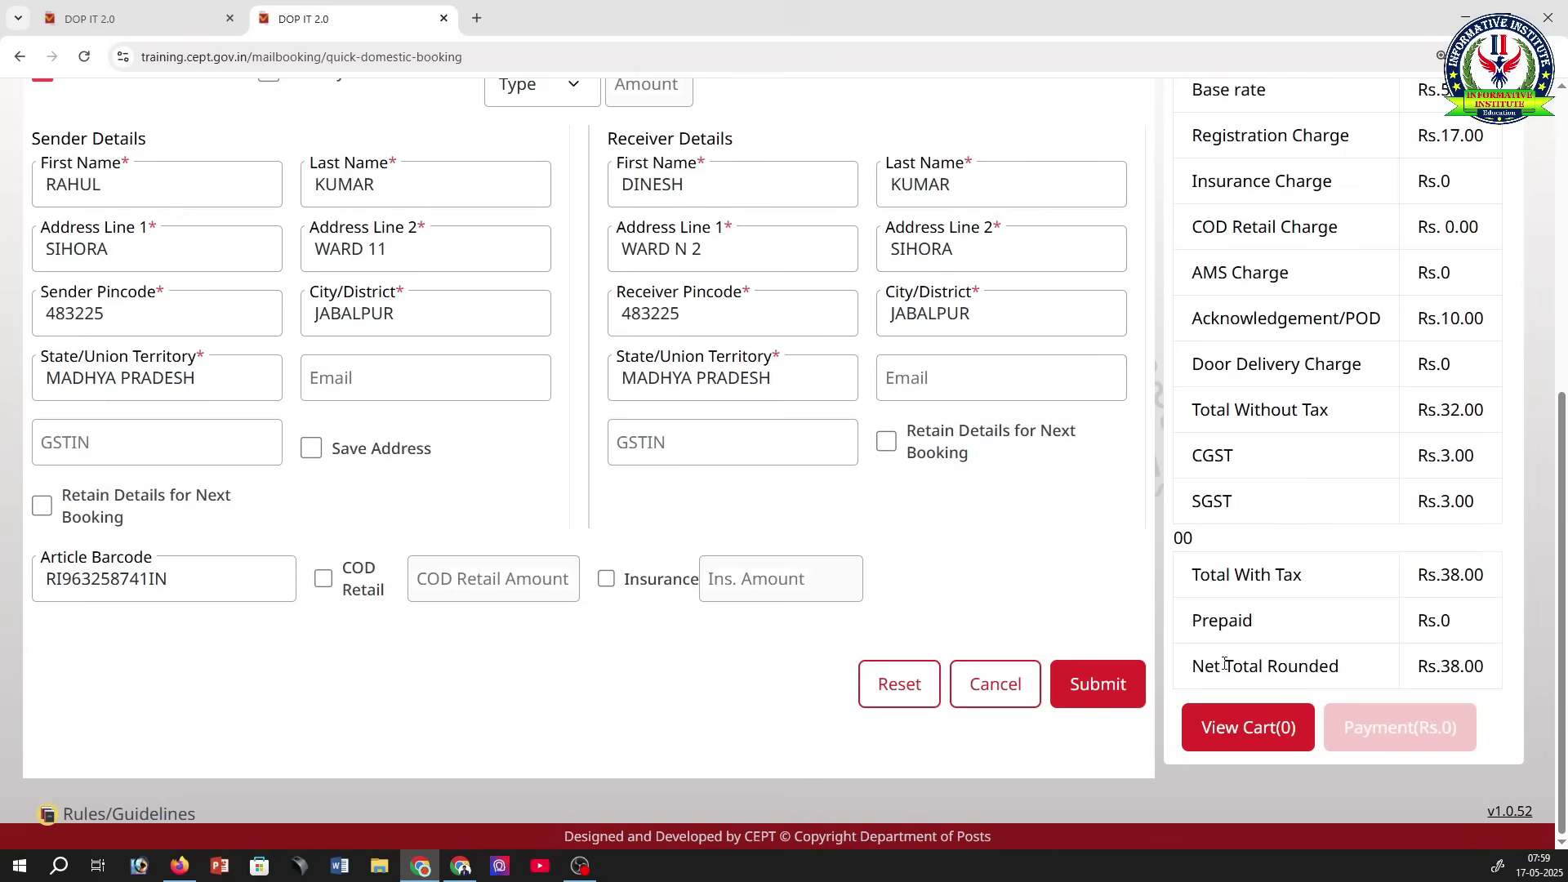
click(1106, 683)
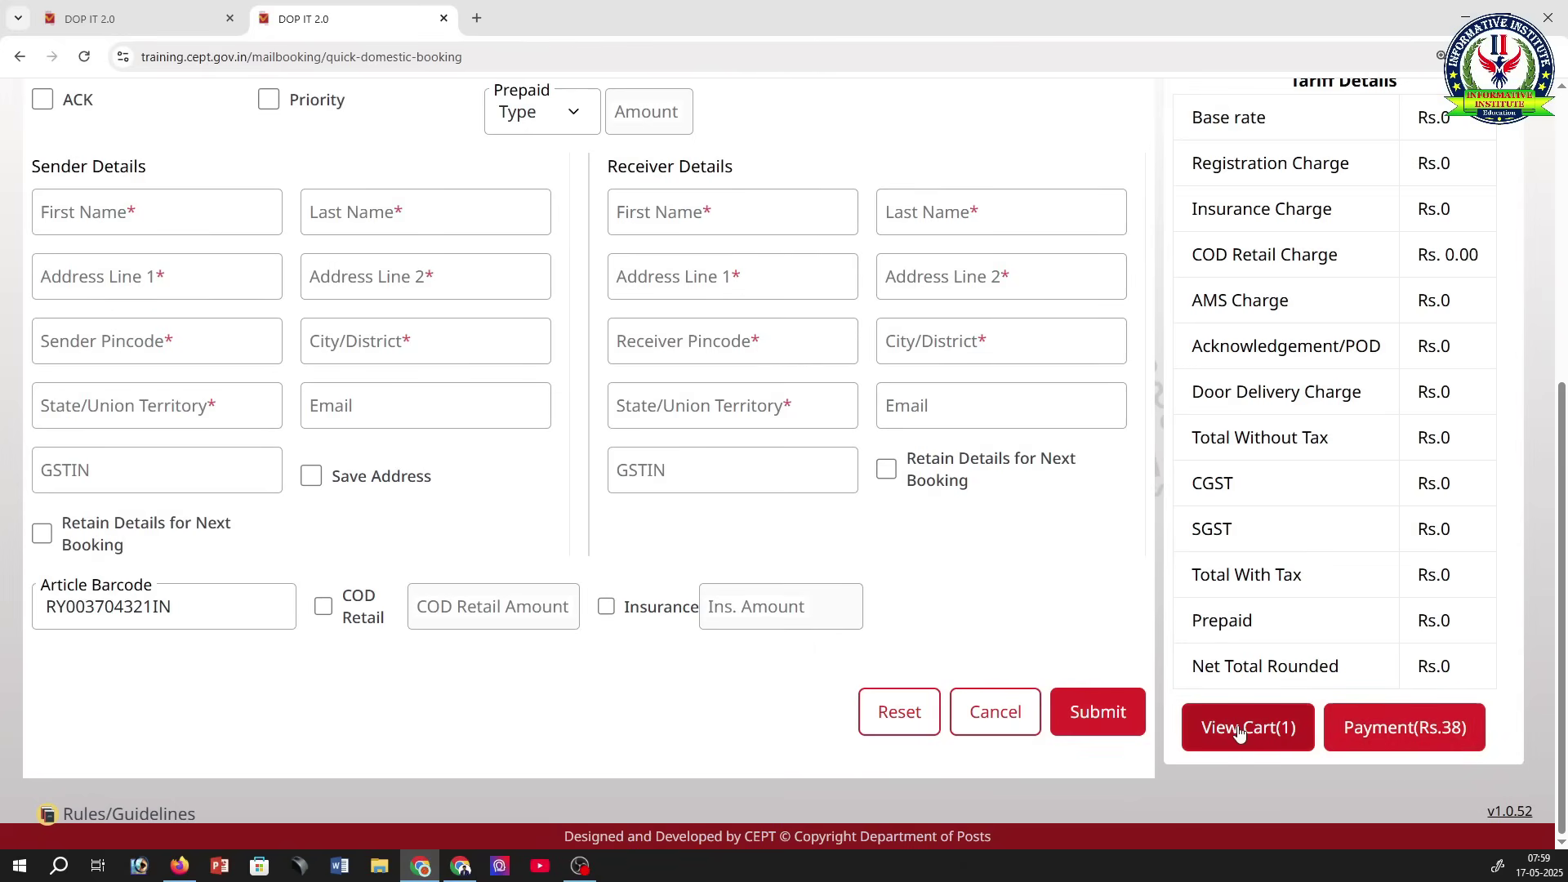
click(1386, 739)
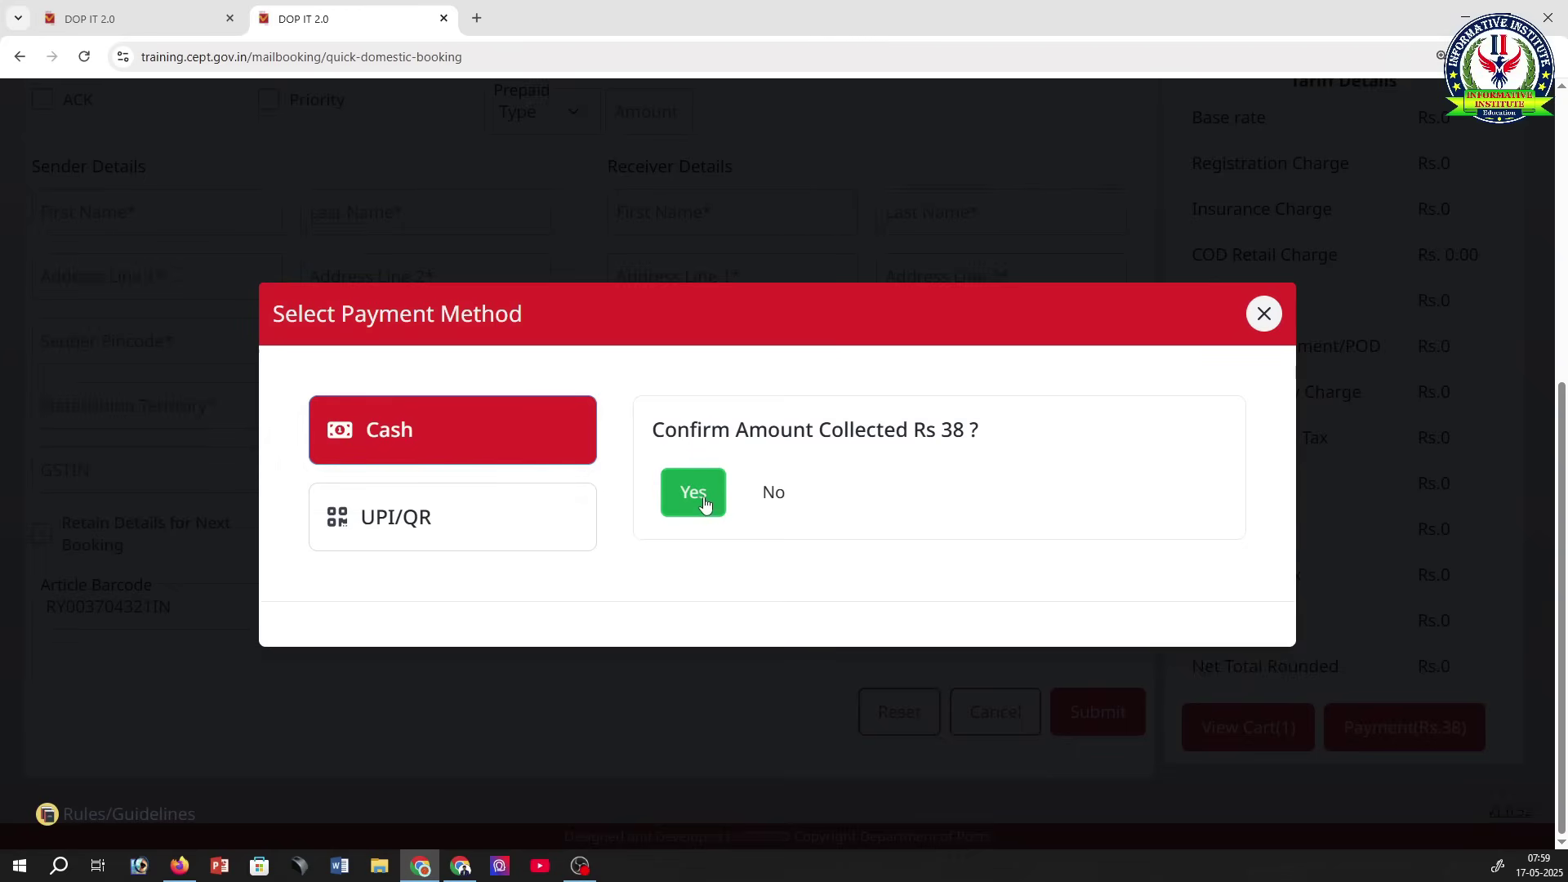
Step: Show the UPI/QR code for the Rs 38 payment, then close the payment window and reset the form
click(417, 531)
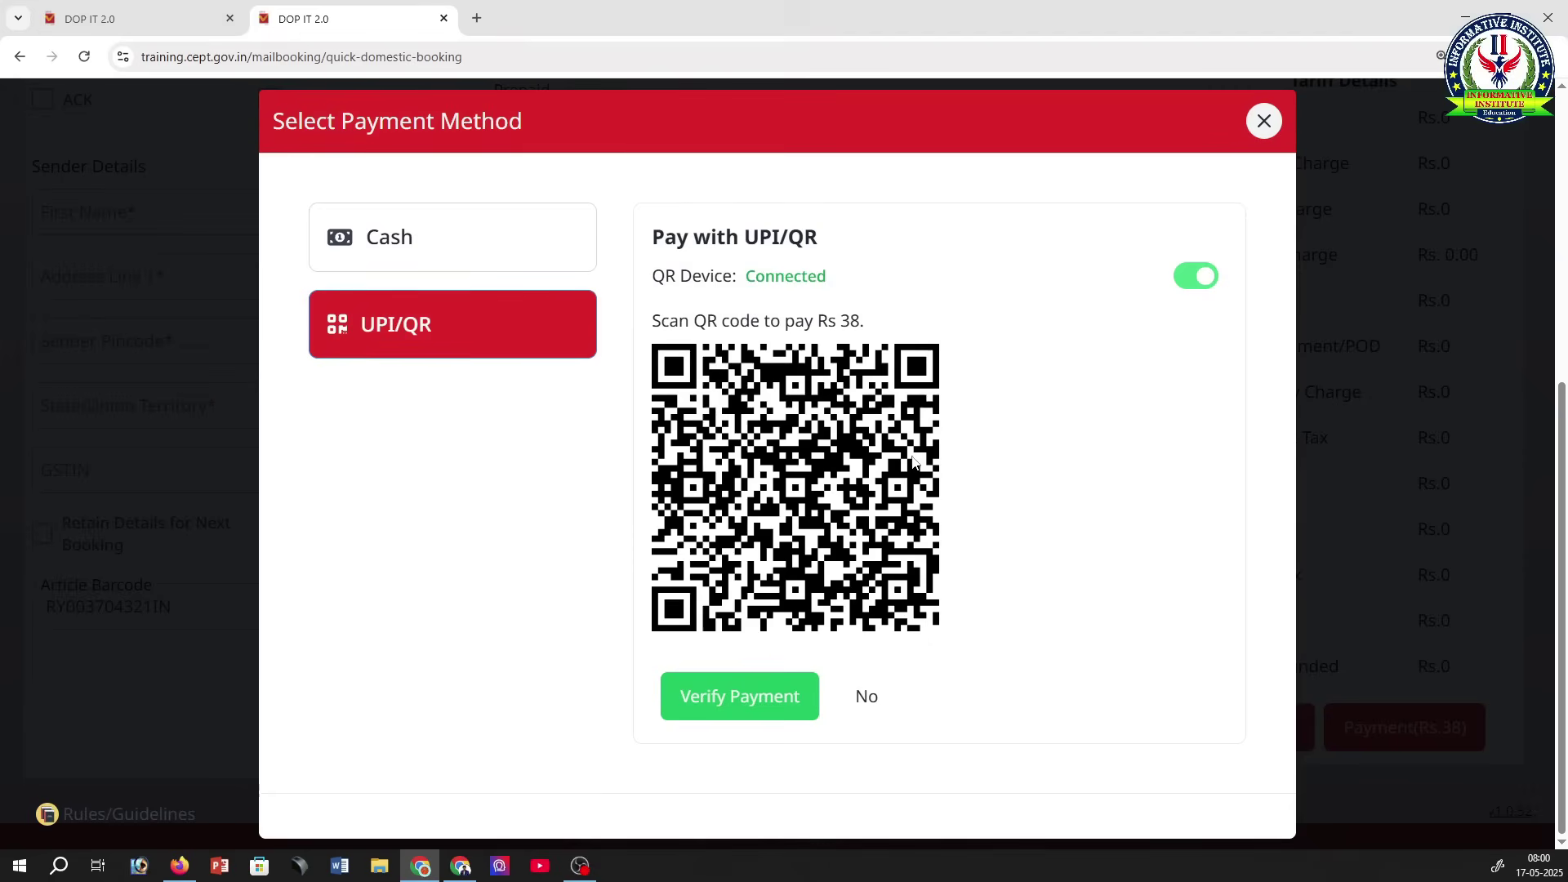
click(1263, 122)
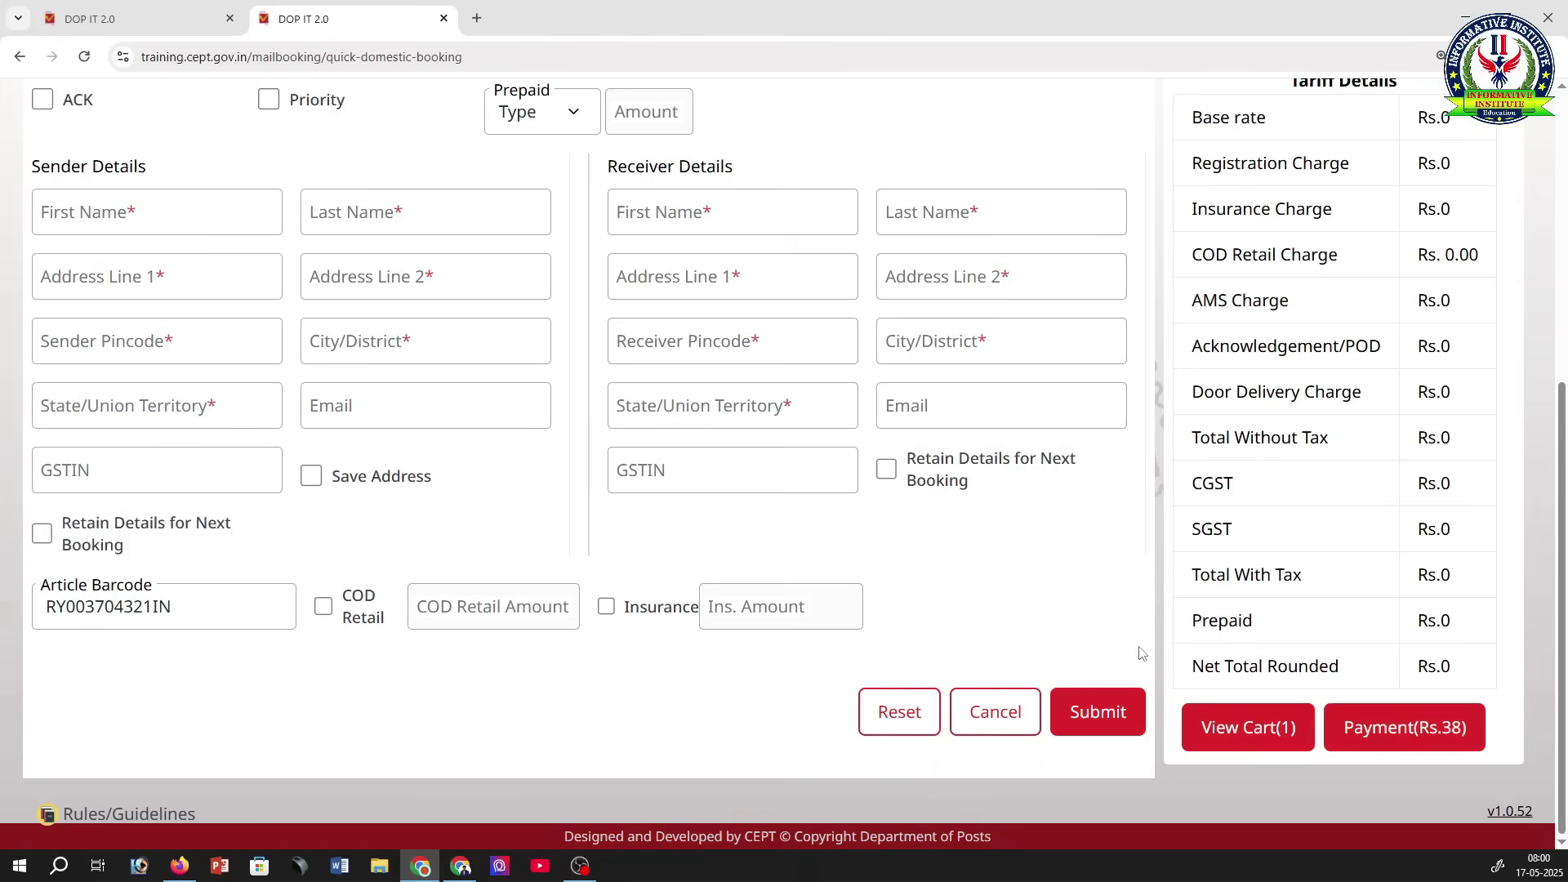
click(890, 716)
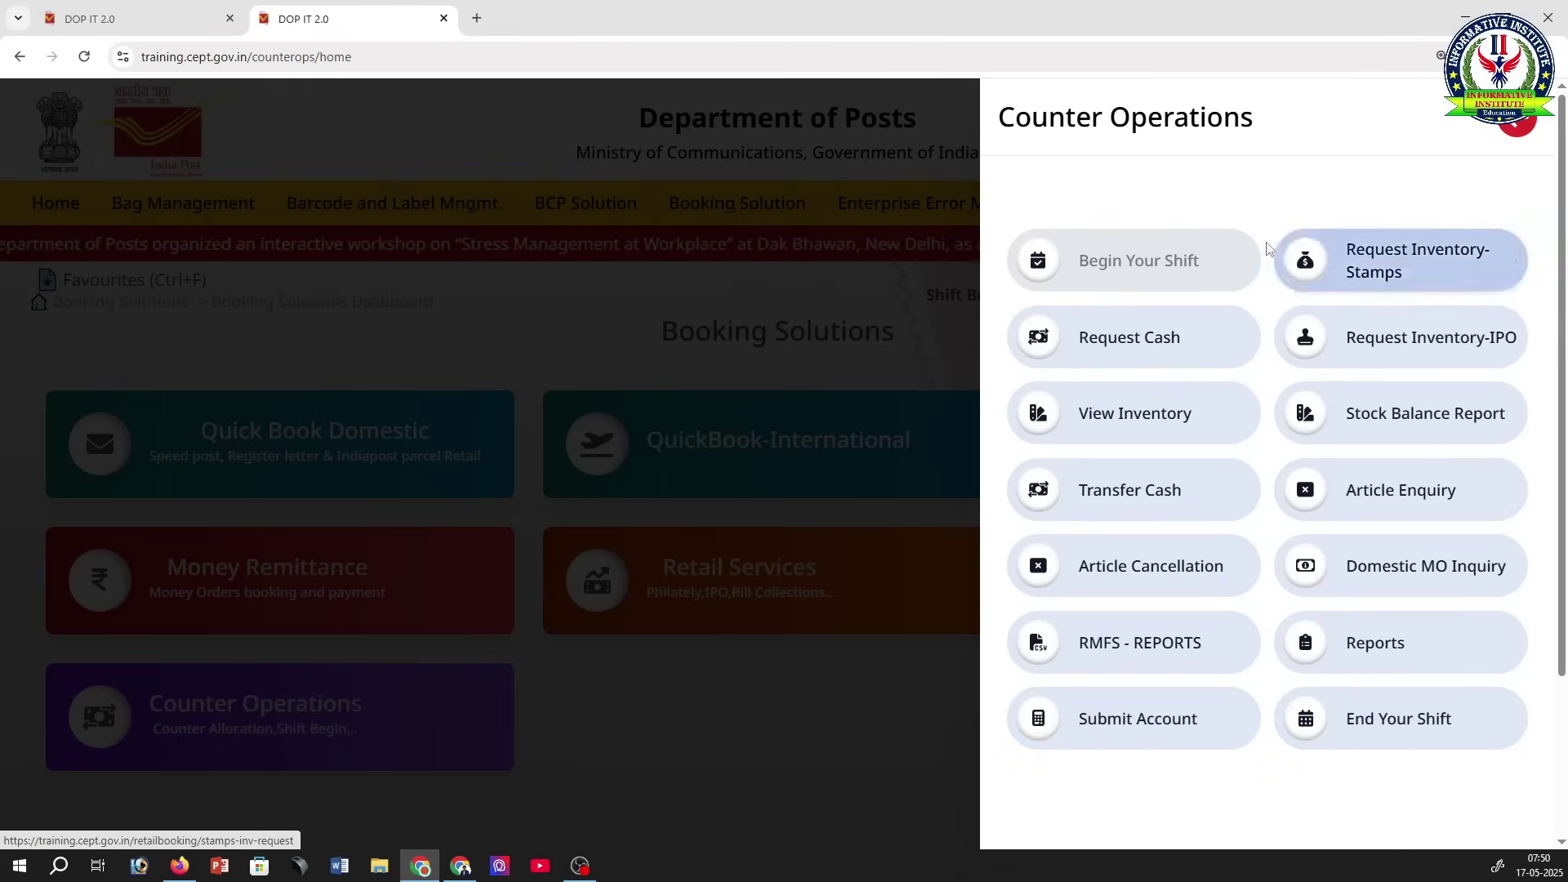
Step: Close the Counter Operations panel and open the Others module list
click(1516, 137)
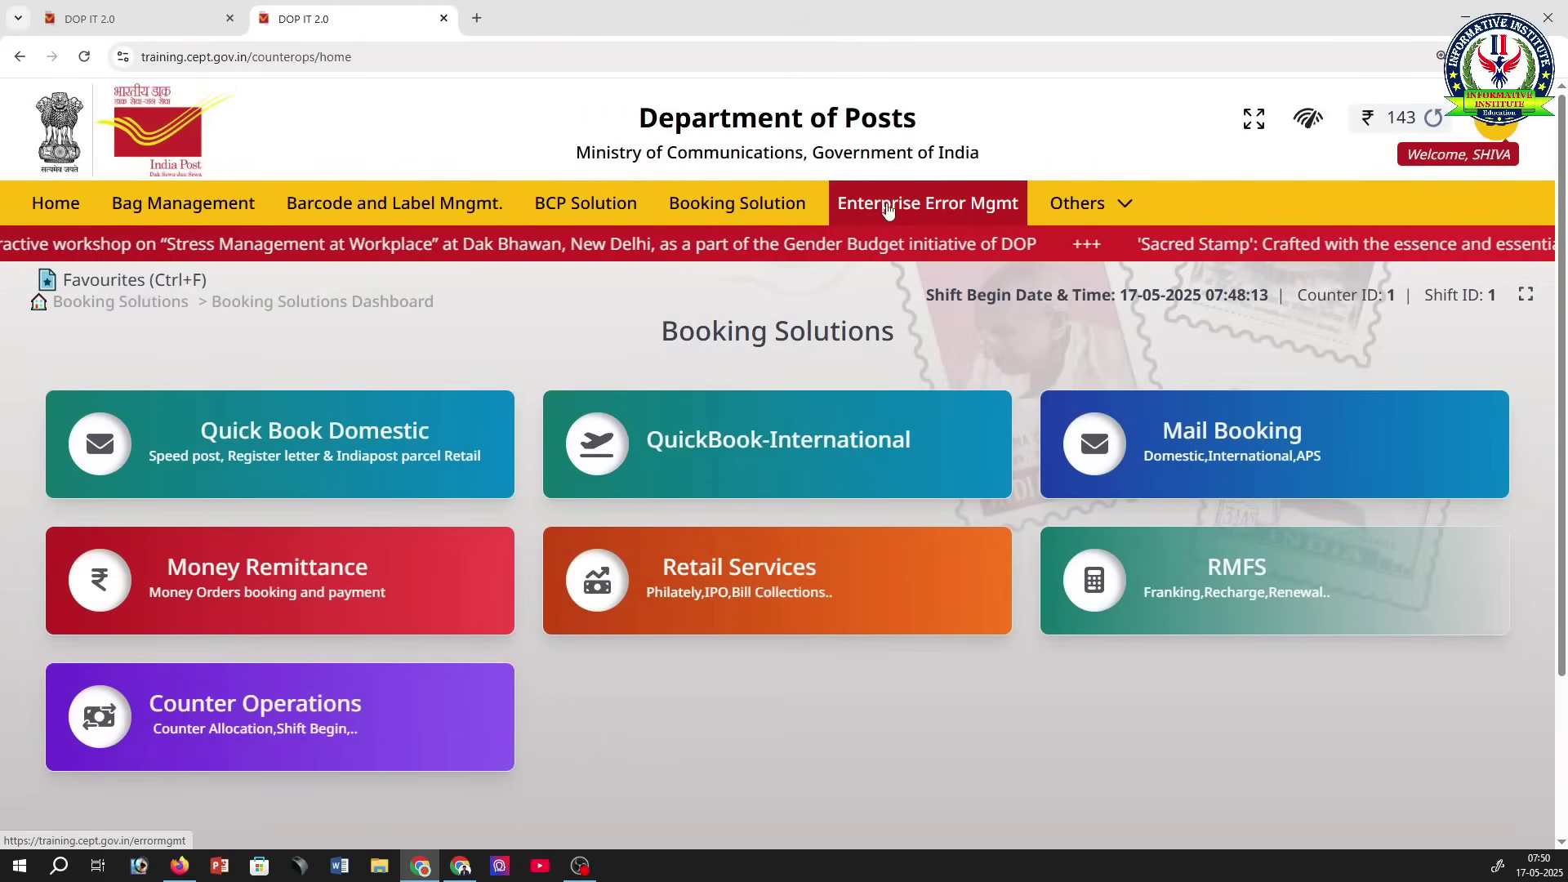
click(1112, 201)
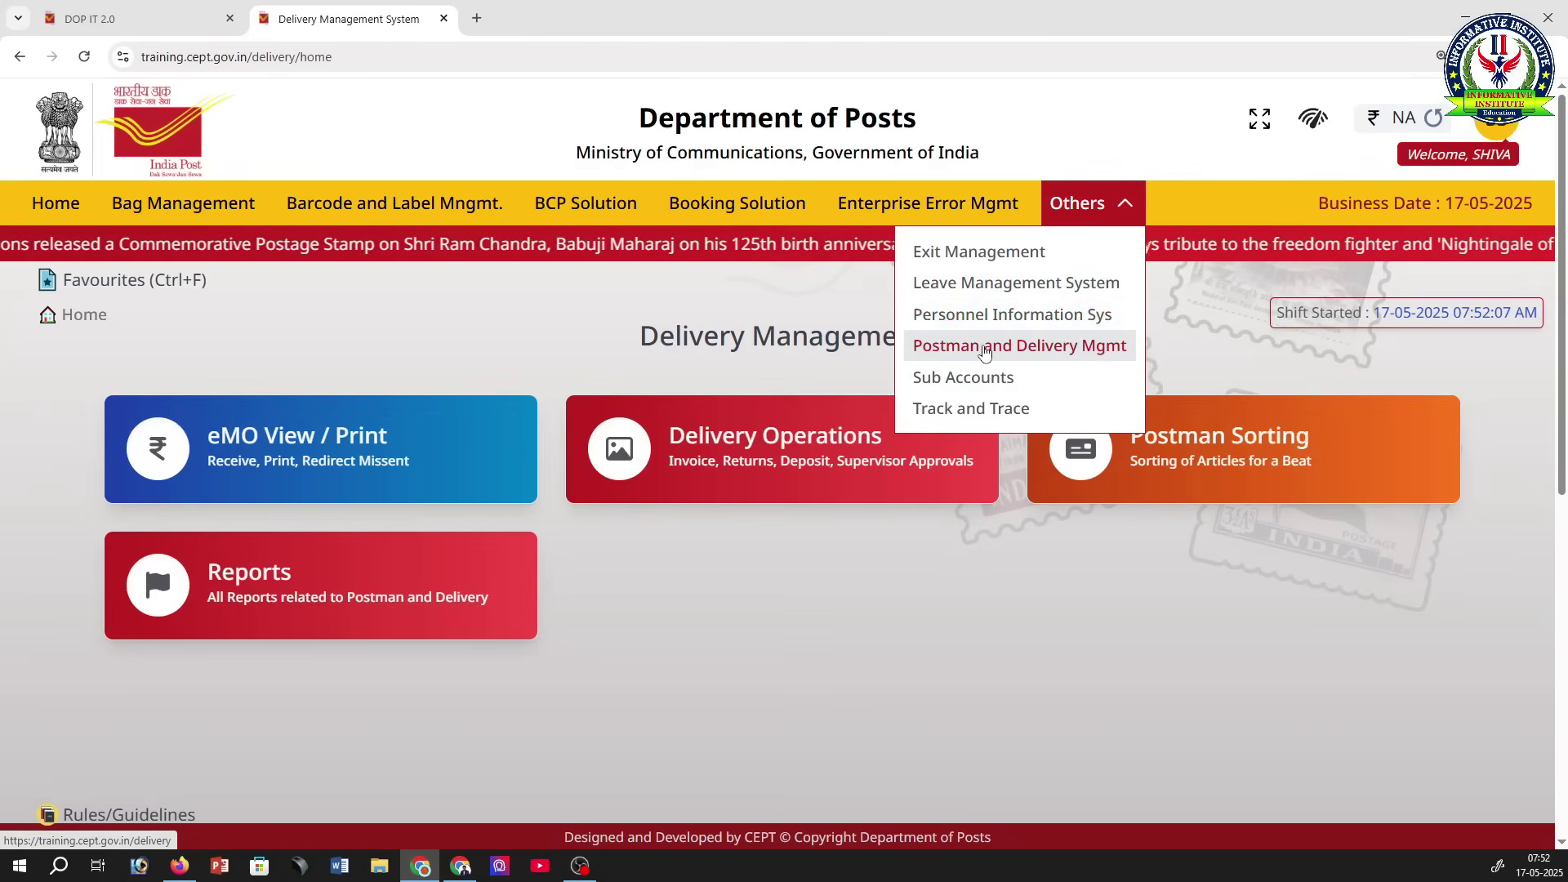
Step: Open Delivery Operations and scroll to the postman Invoice form's channel and batch/beat fields
click(983, 350)
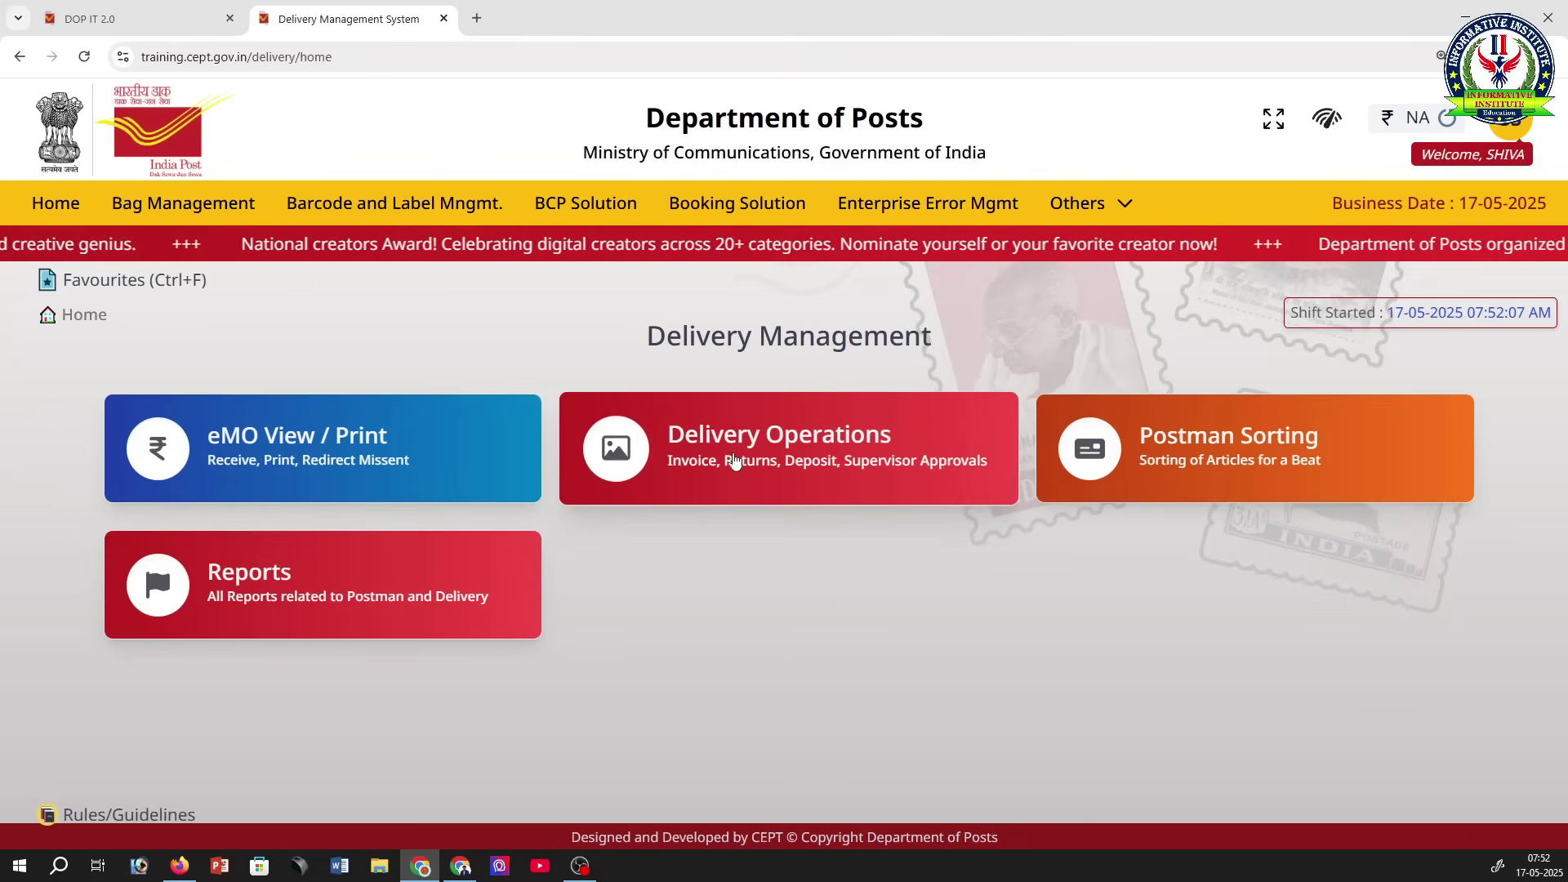
click(741, 443)
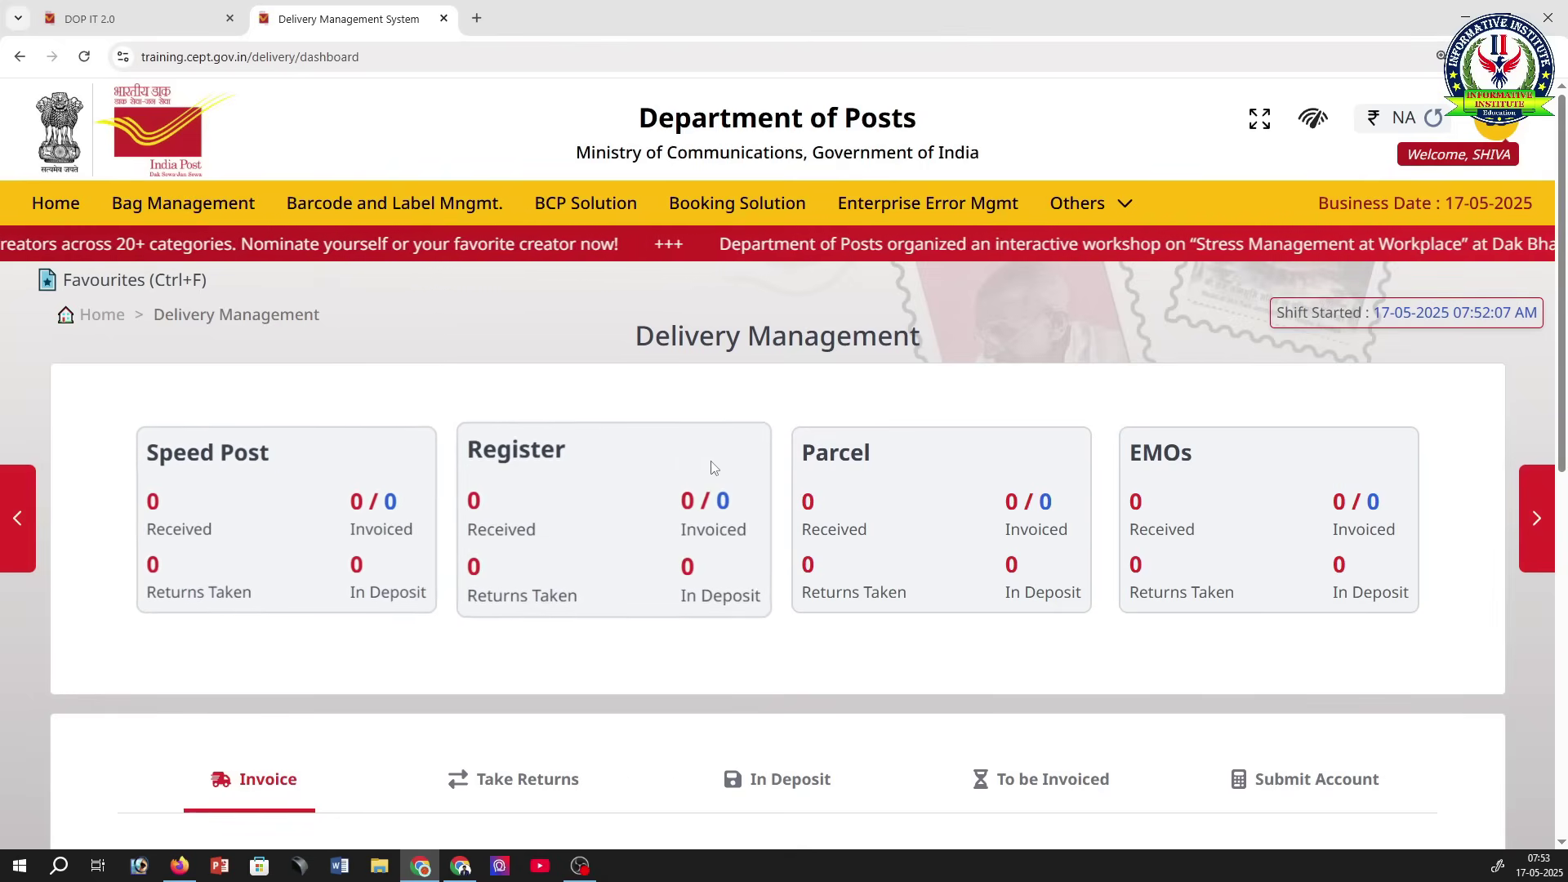
scroll(1292, 474, down, 2)
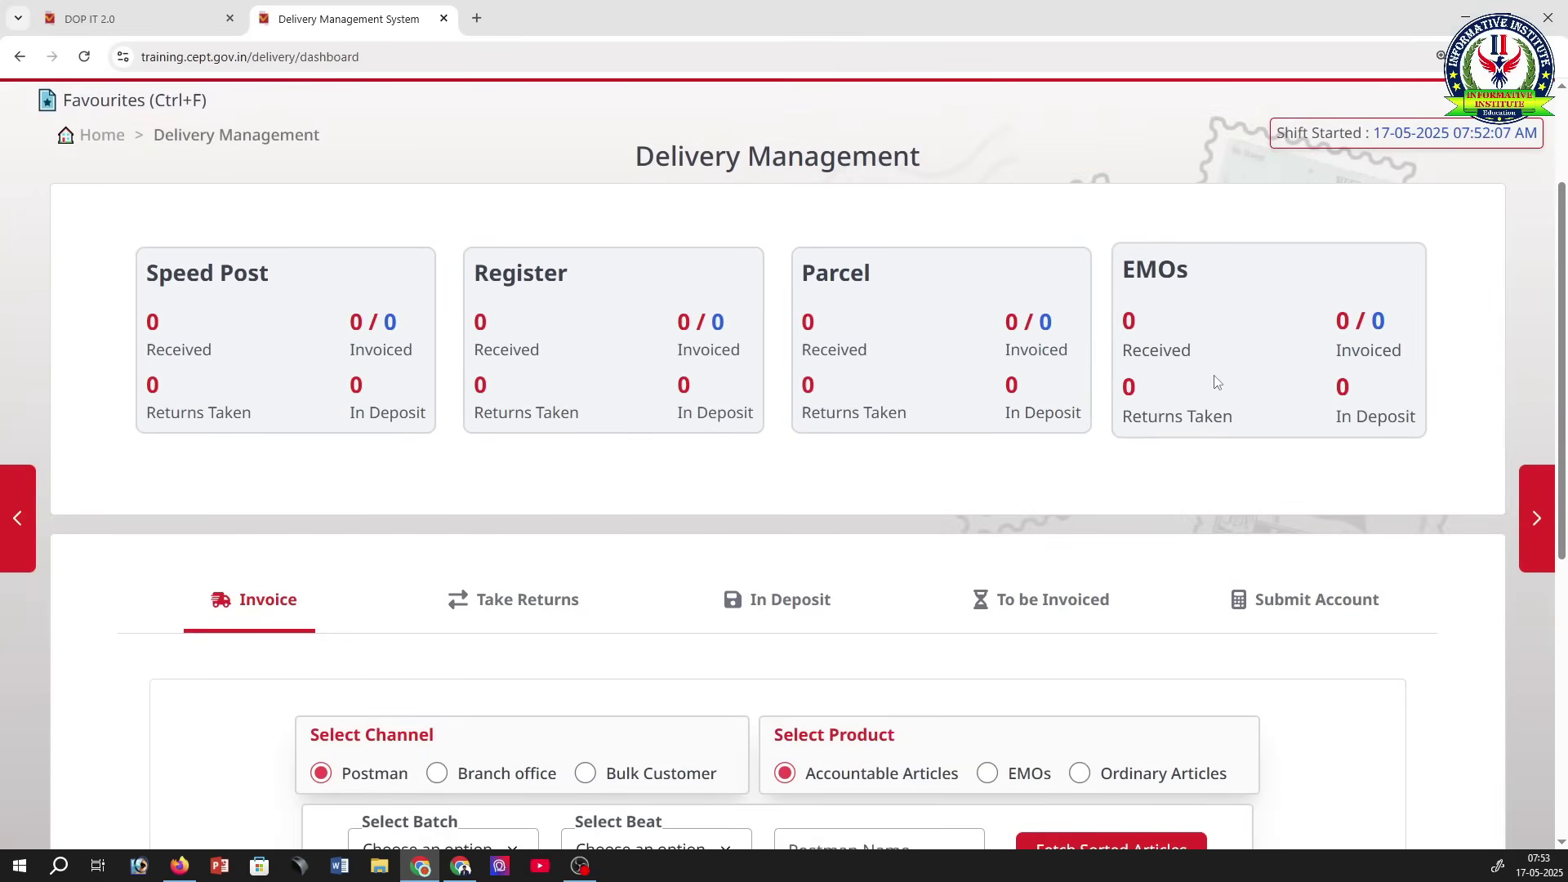
scroll(1144, 388, down, 2)
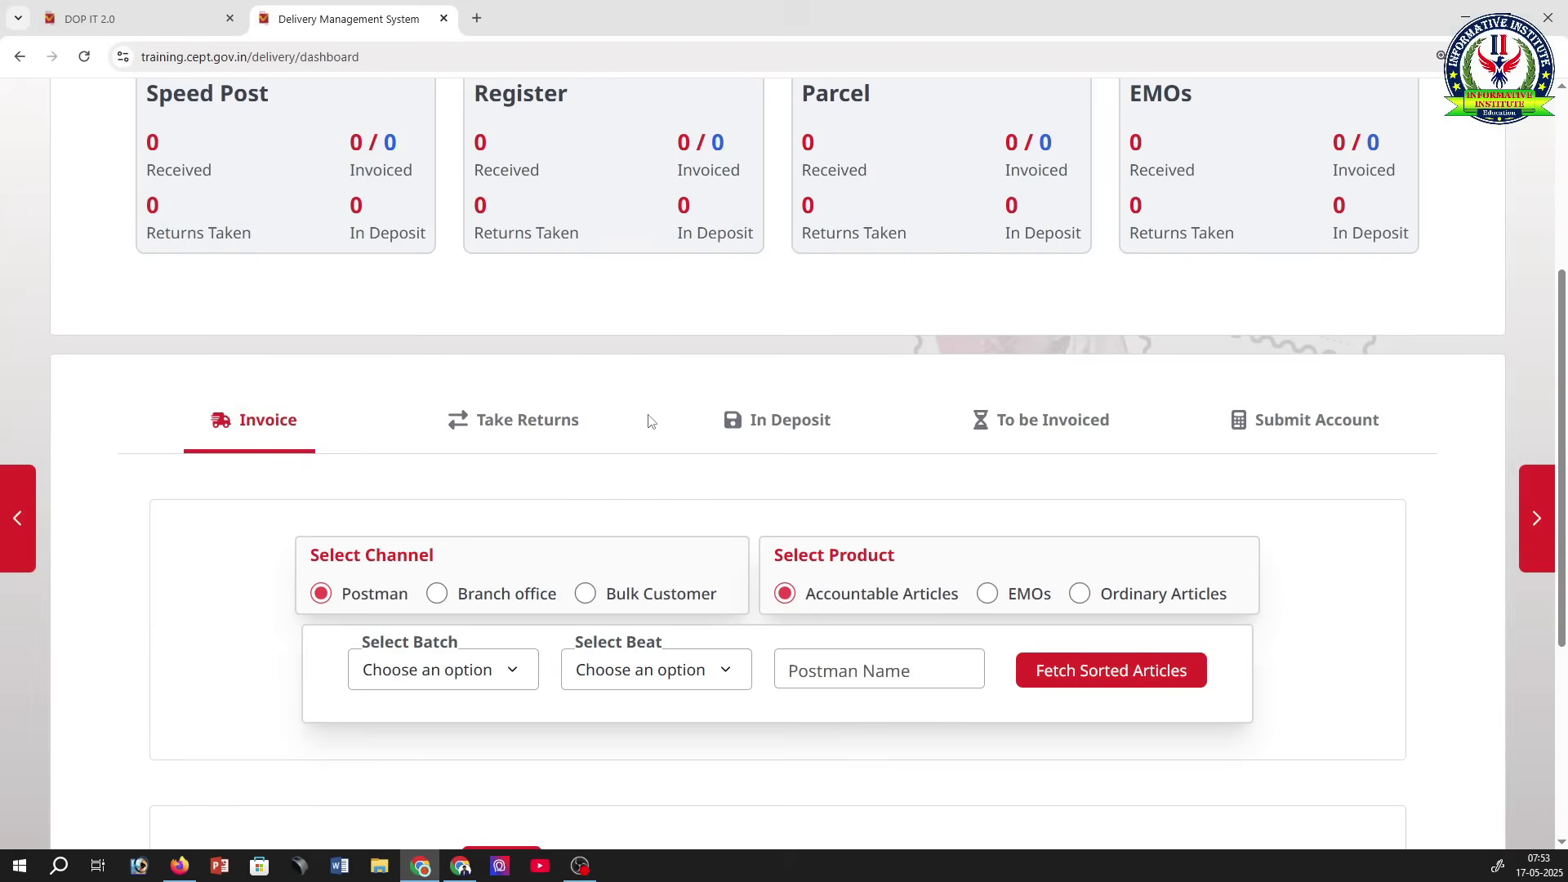
scroll(645, 421, down, 2)
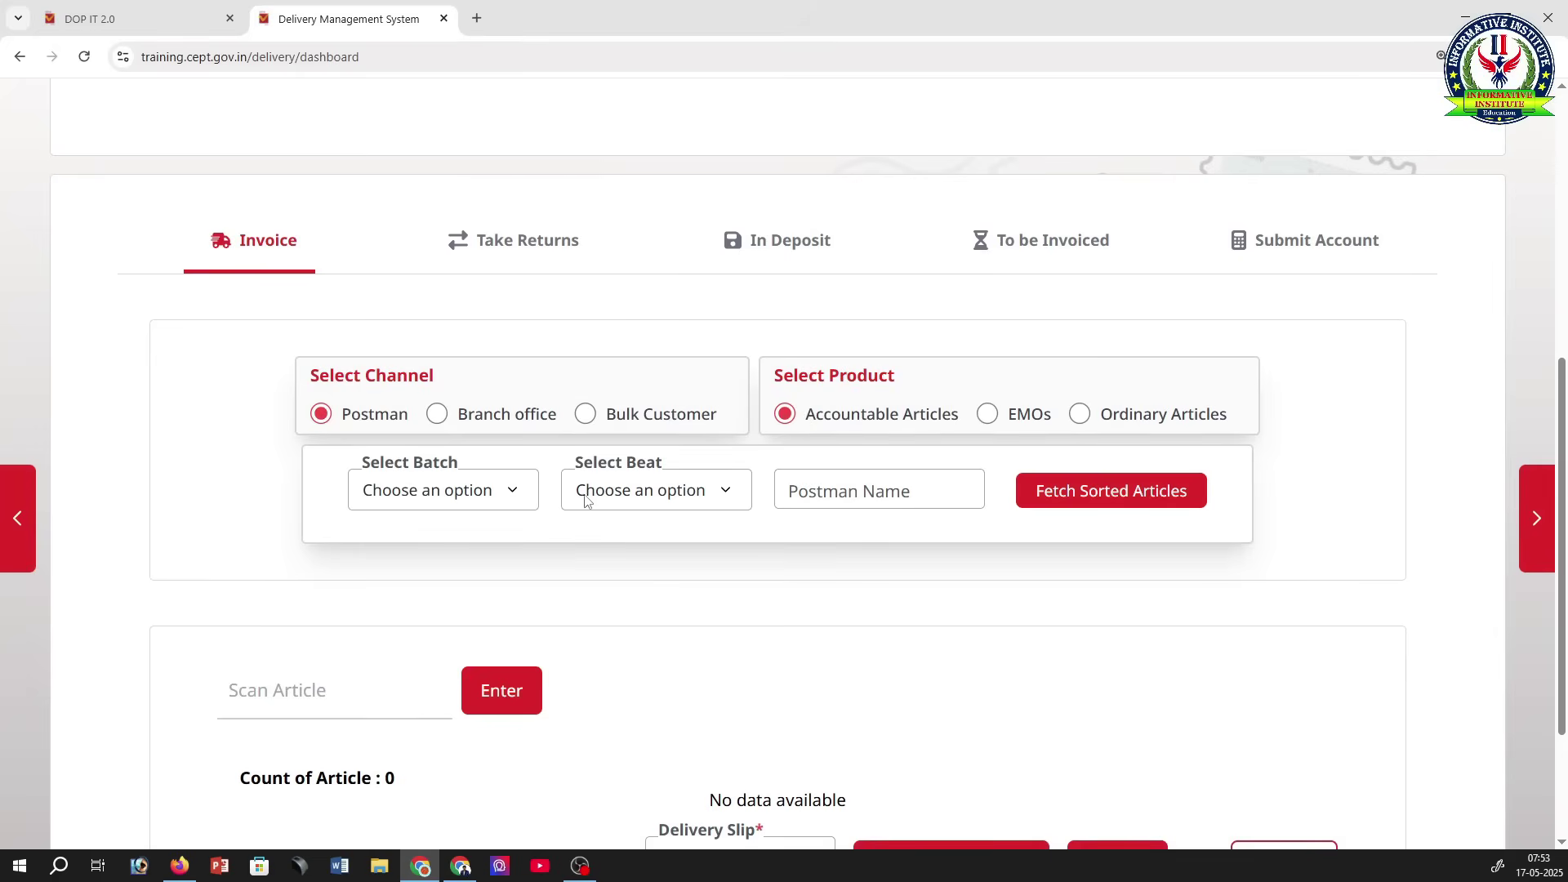
Step: Choose delivery batch BATCH_01 and beat BEAT_04 for the postman
click(501, 494)
click(454, 547)
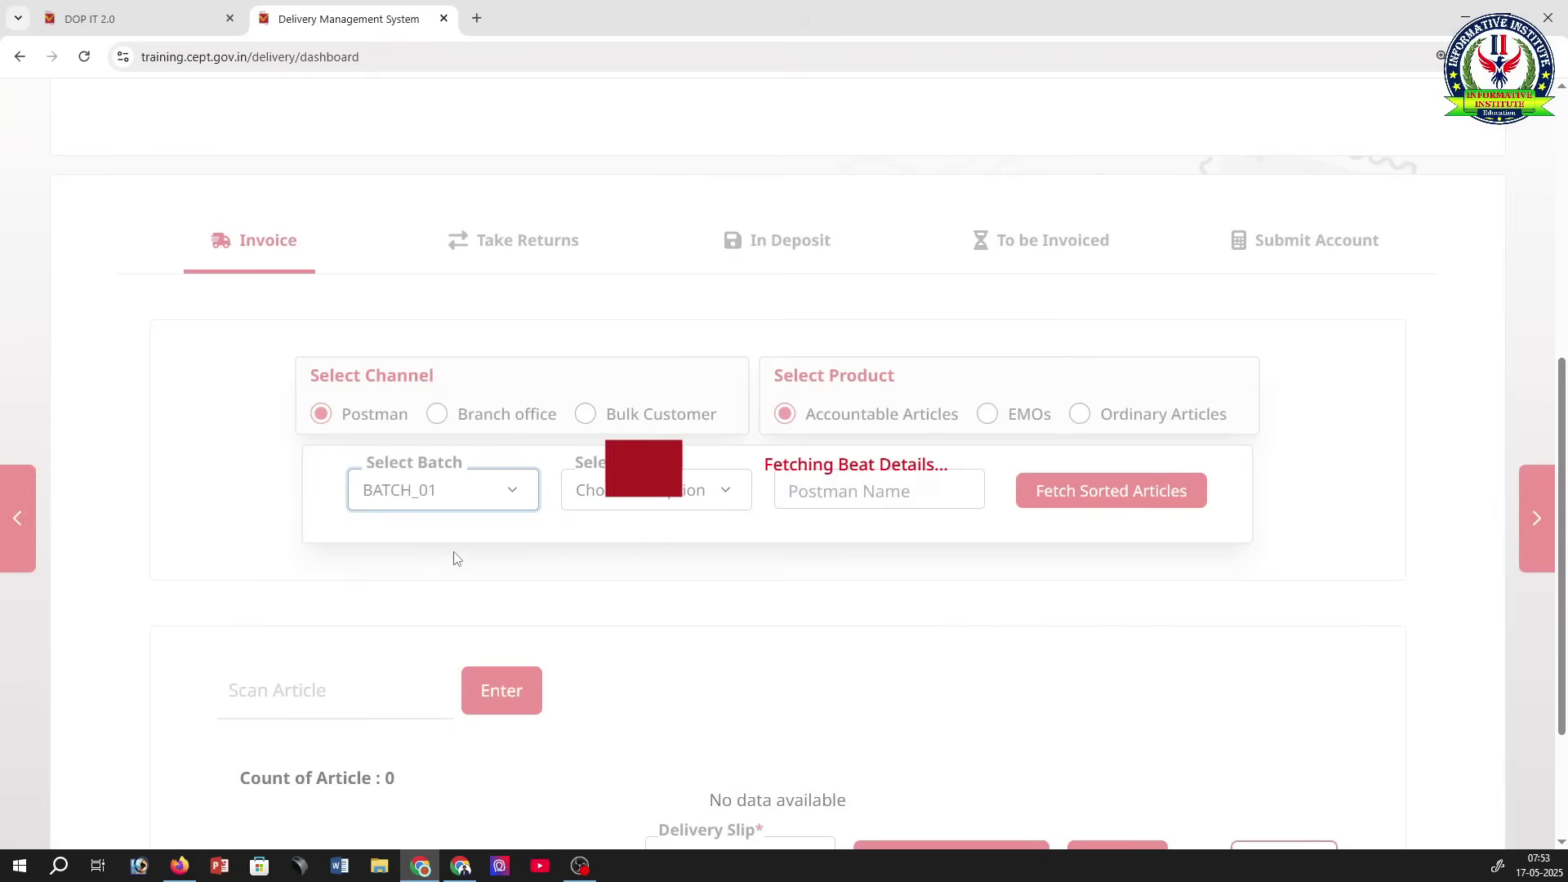
click(651, 493)
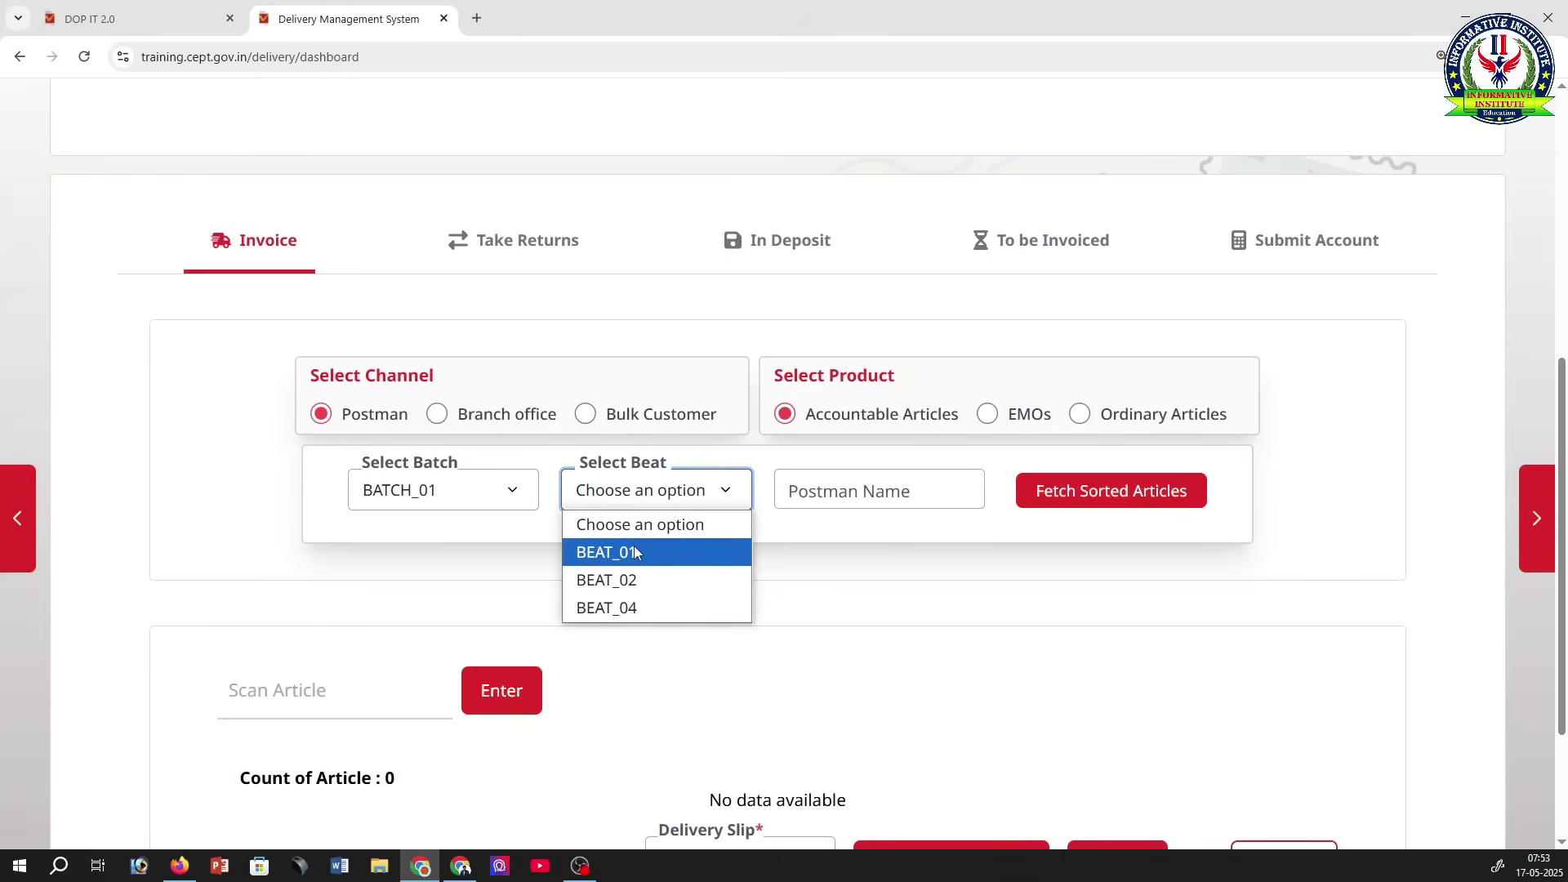
click(639, 608)
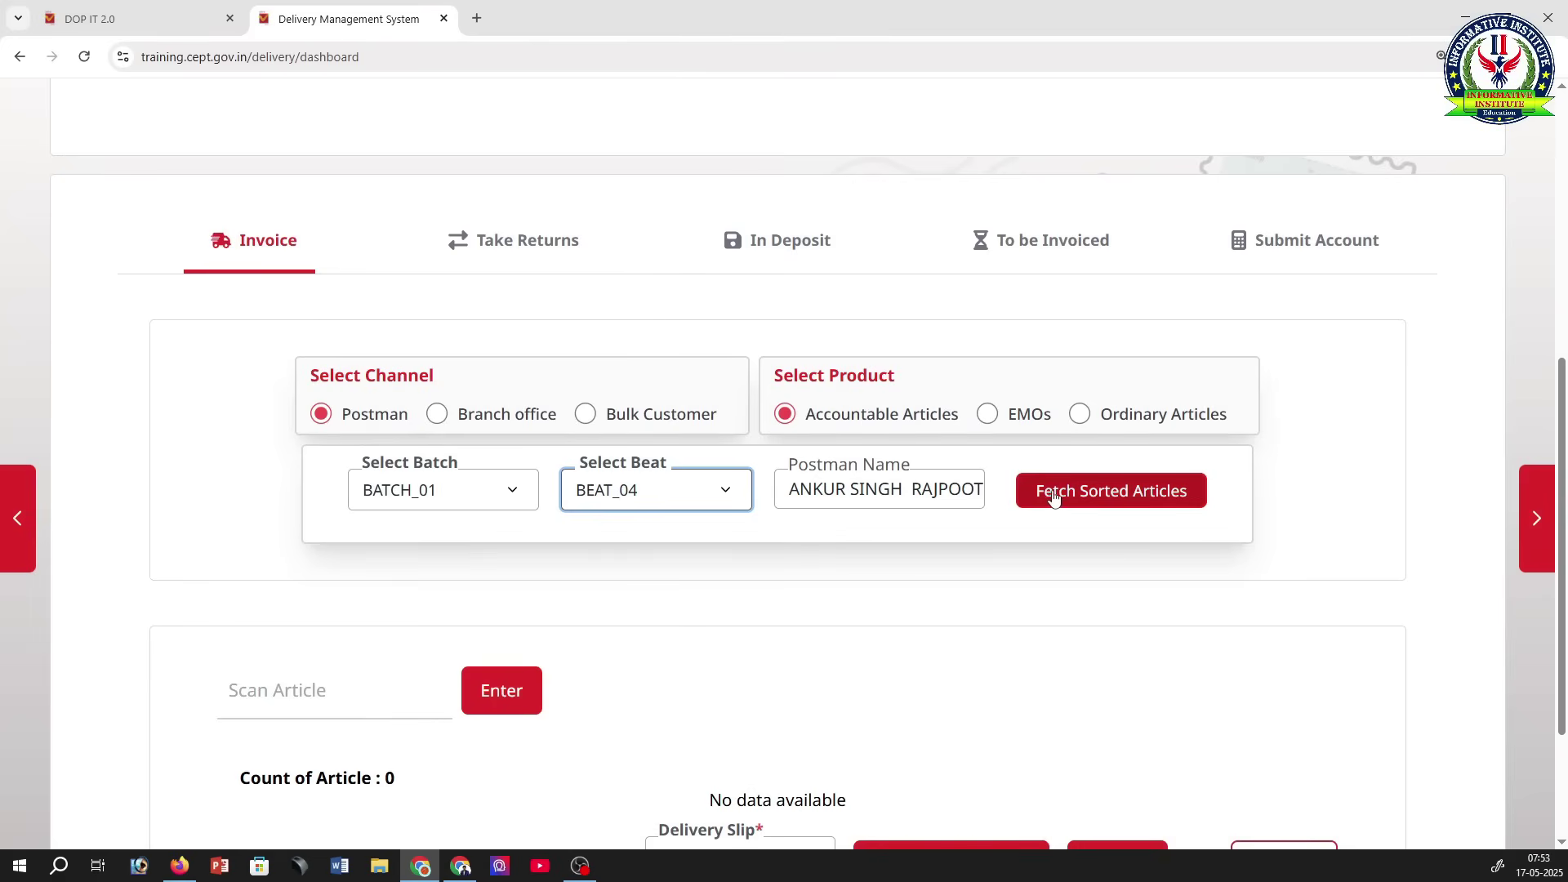
Step: Fetch the sorted articles for BEAT_04 and review the empty result, invoice count 0
click(344, 672)
click(1099, 492)
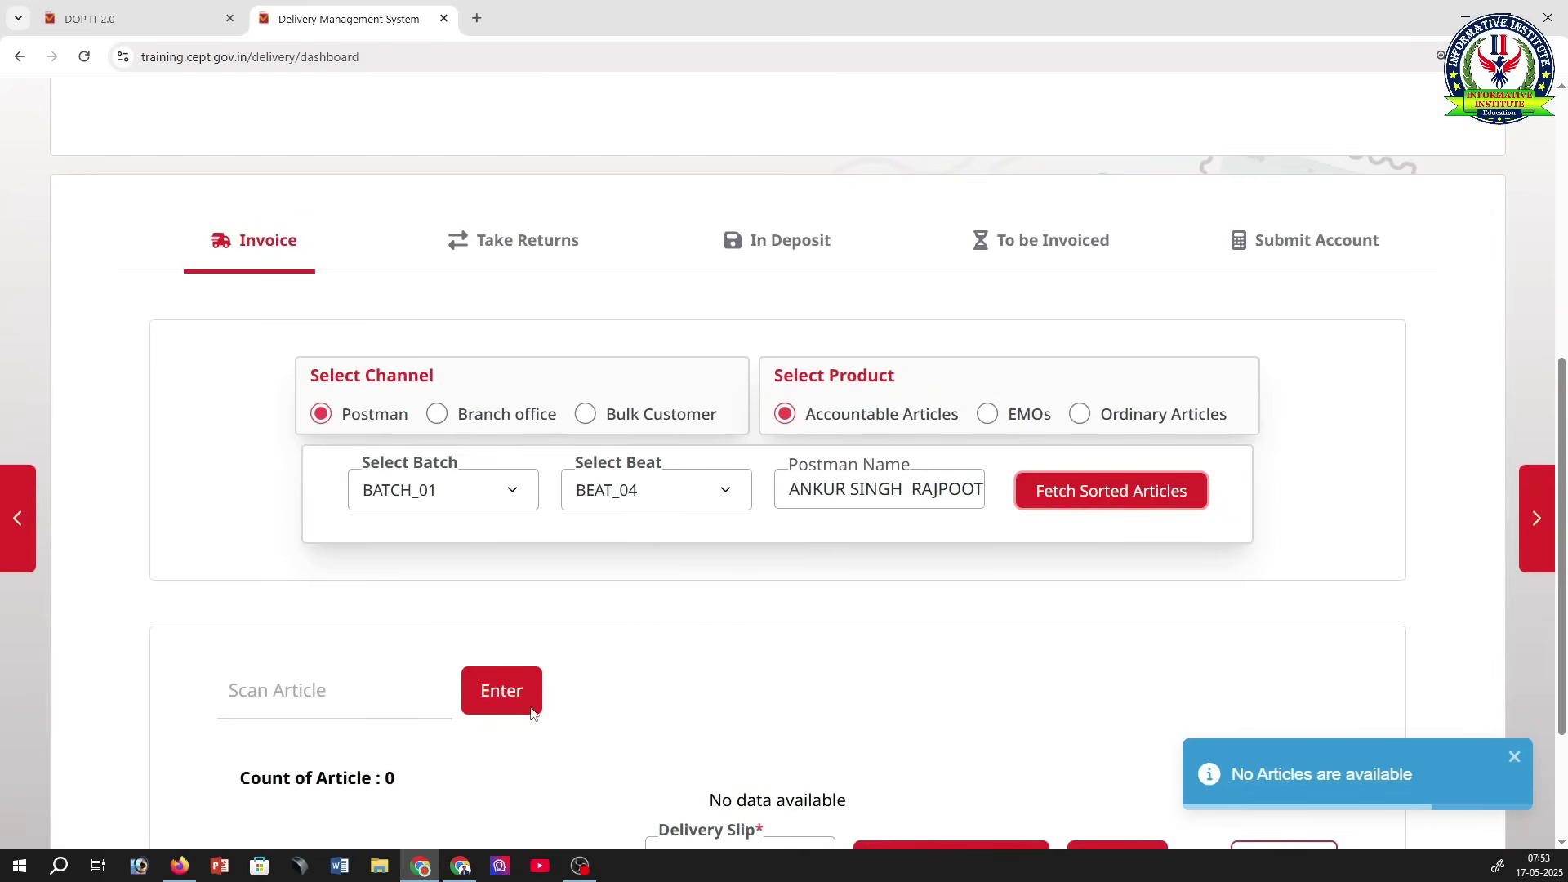
click(248, 700)
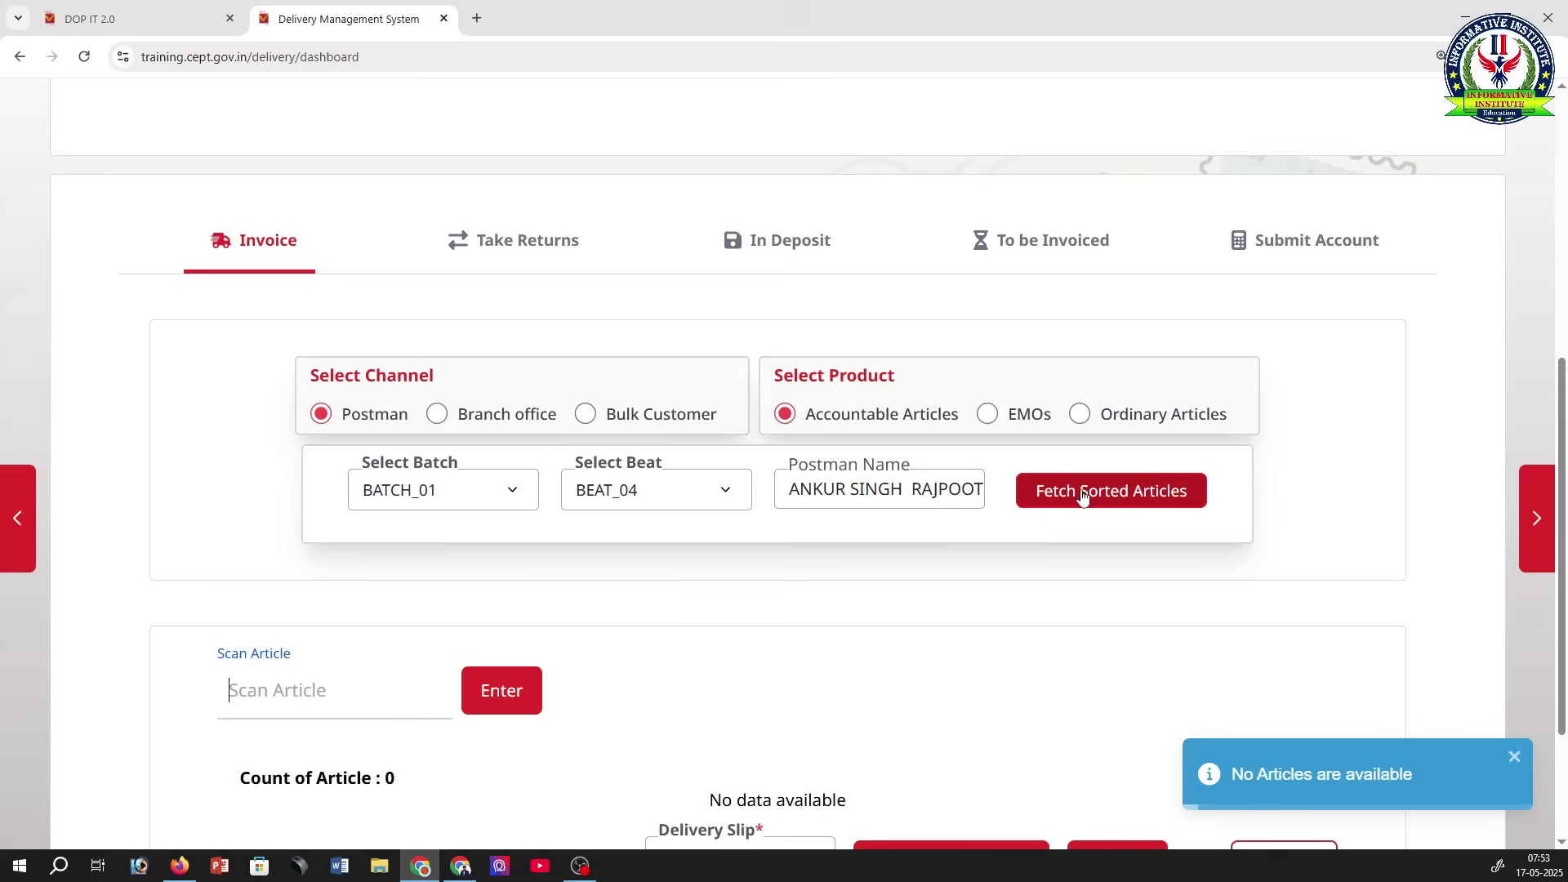
scroll(237, 654, down, 2)
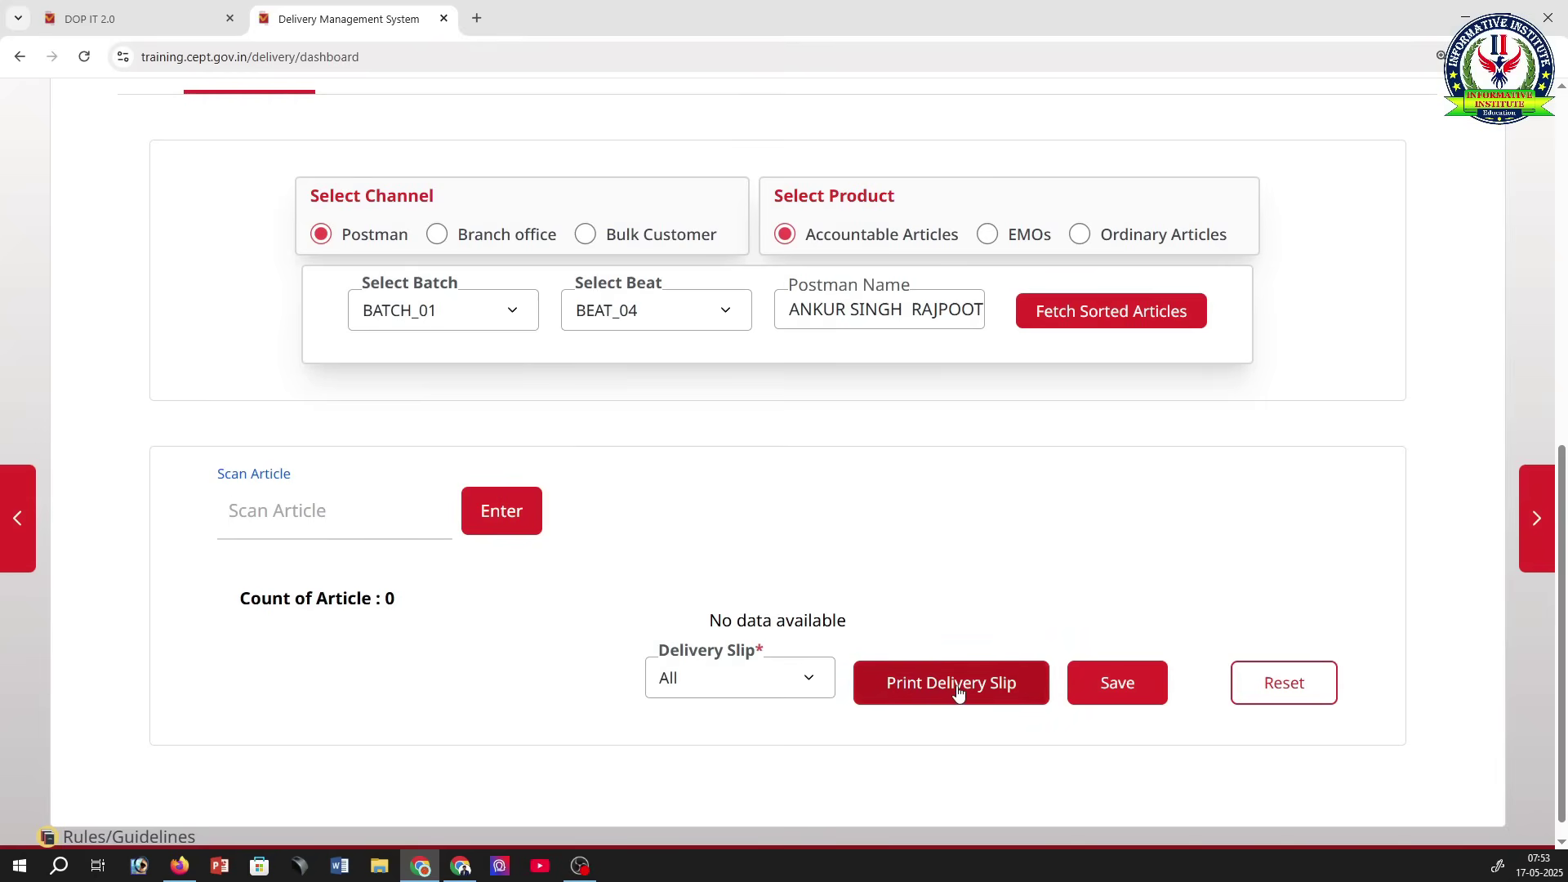
scroll(947, 627, up, 2)
scroll(792, 620, up, 2)
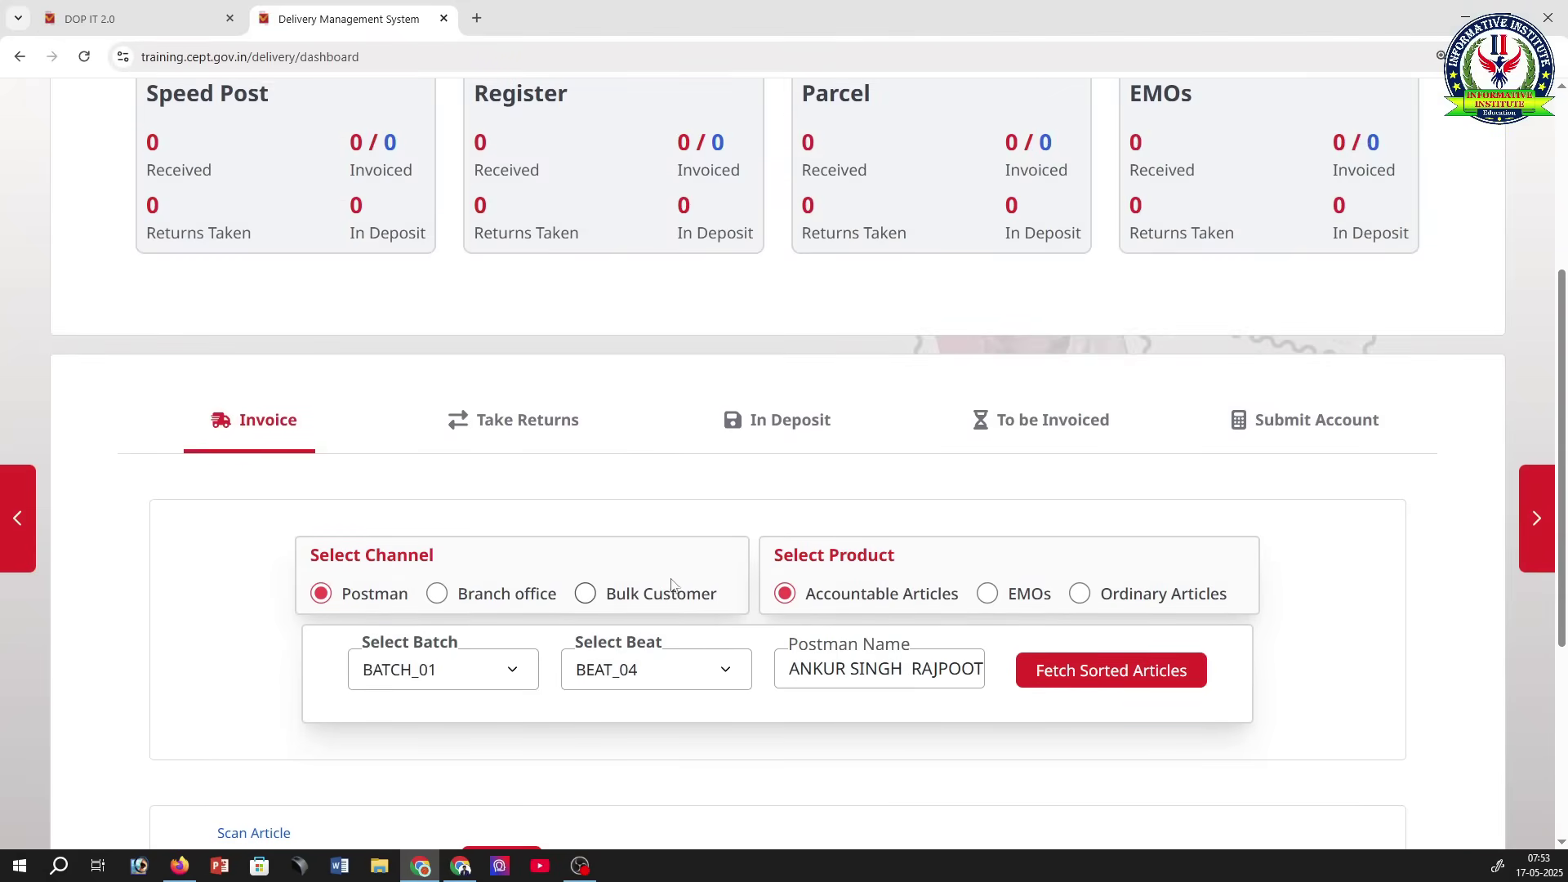
Step: Switch the invoice channel to Branch office and go to the Take Returns section
click(437, 595)
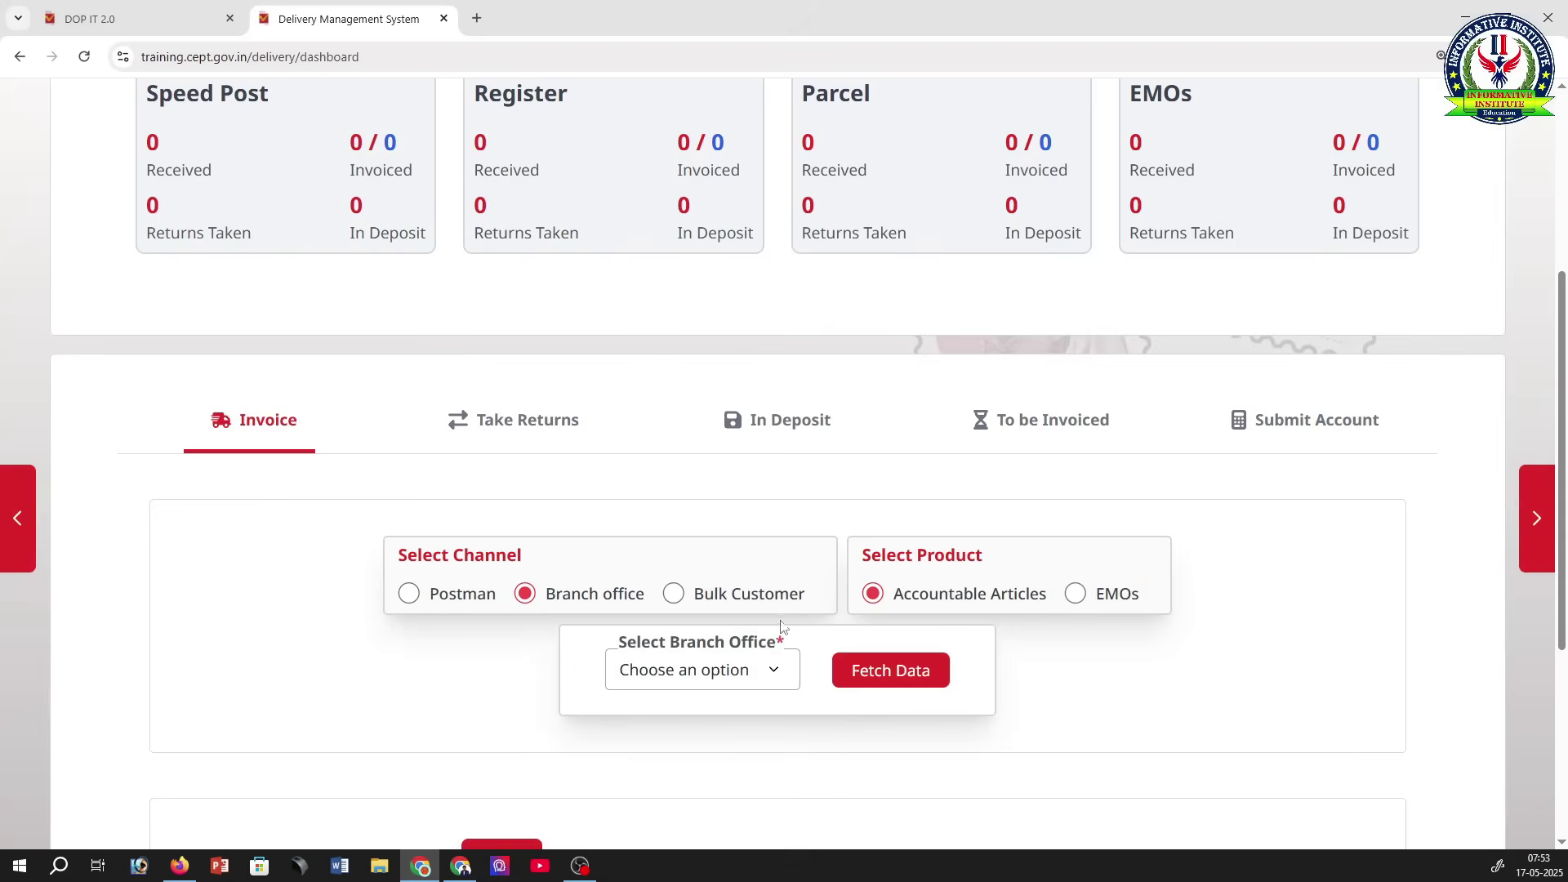
scroll(777, 636, up, 2)
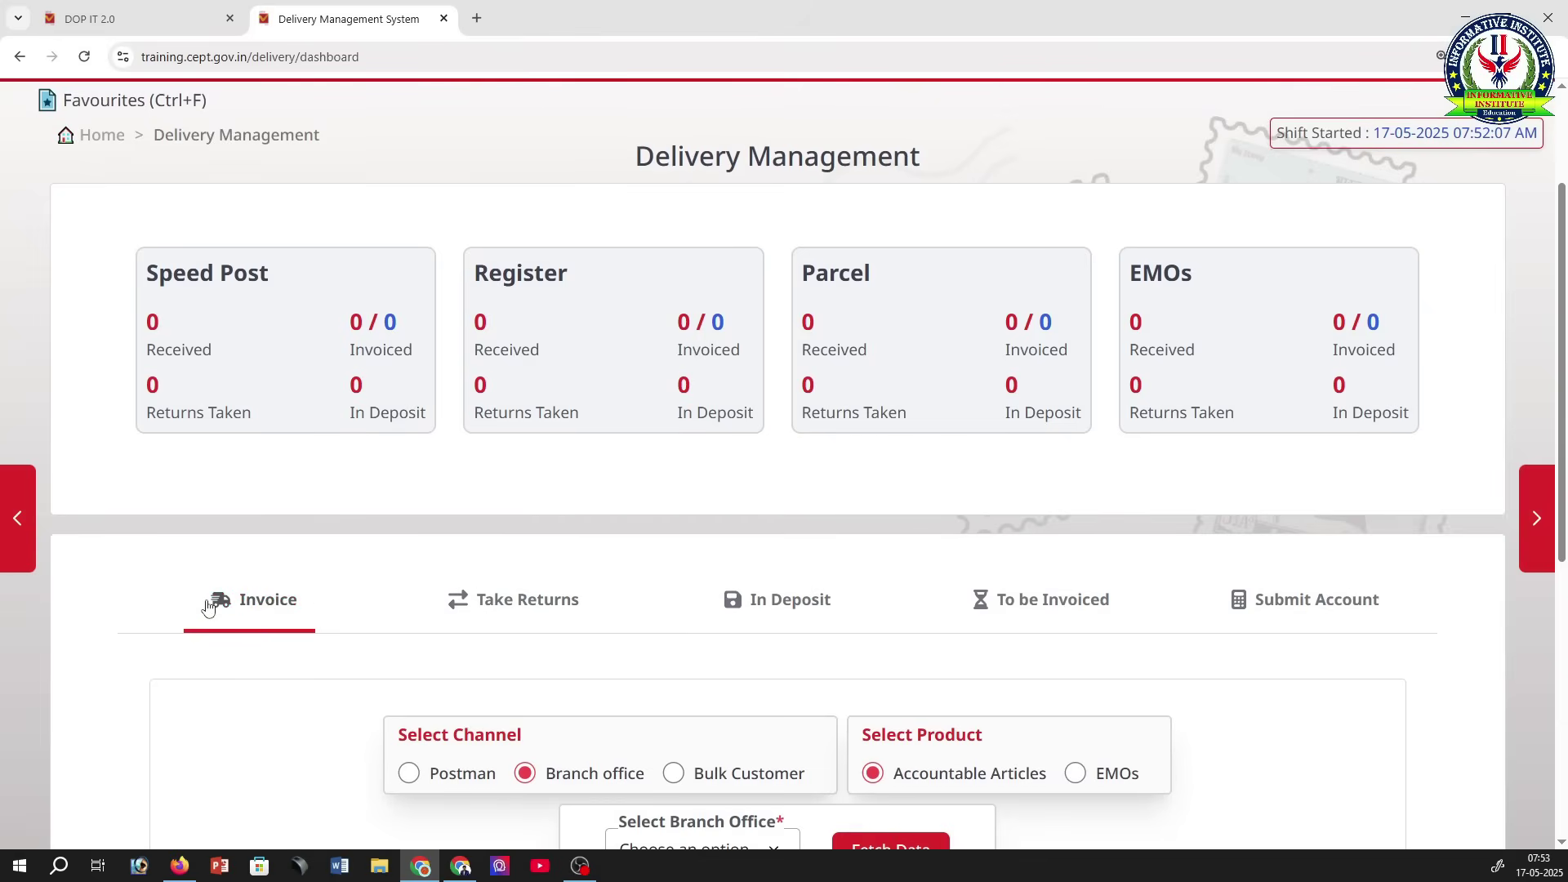
click(521, 602)
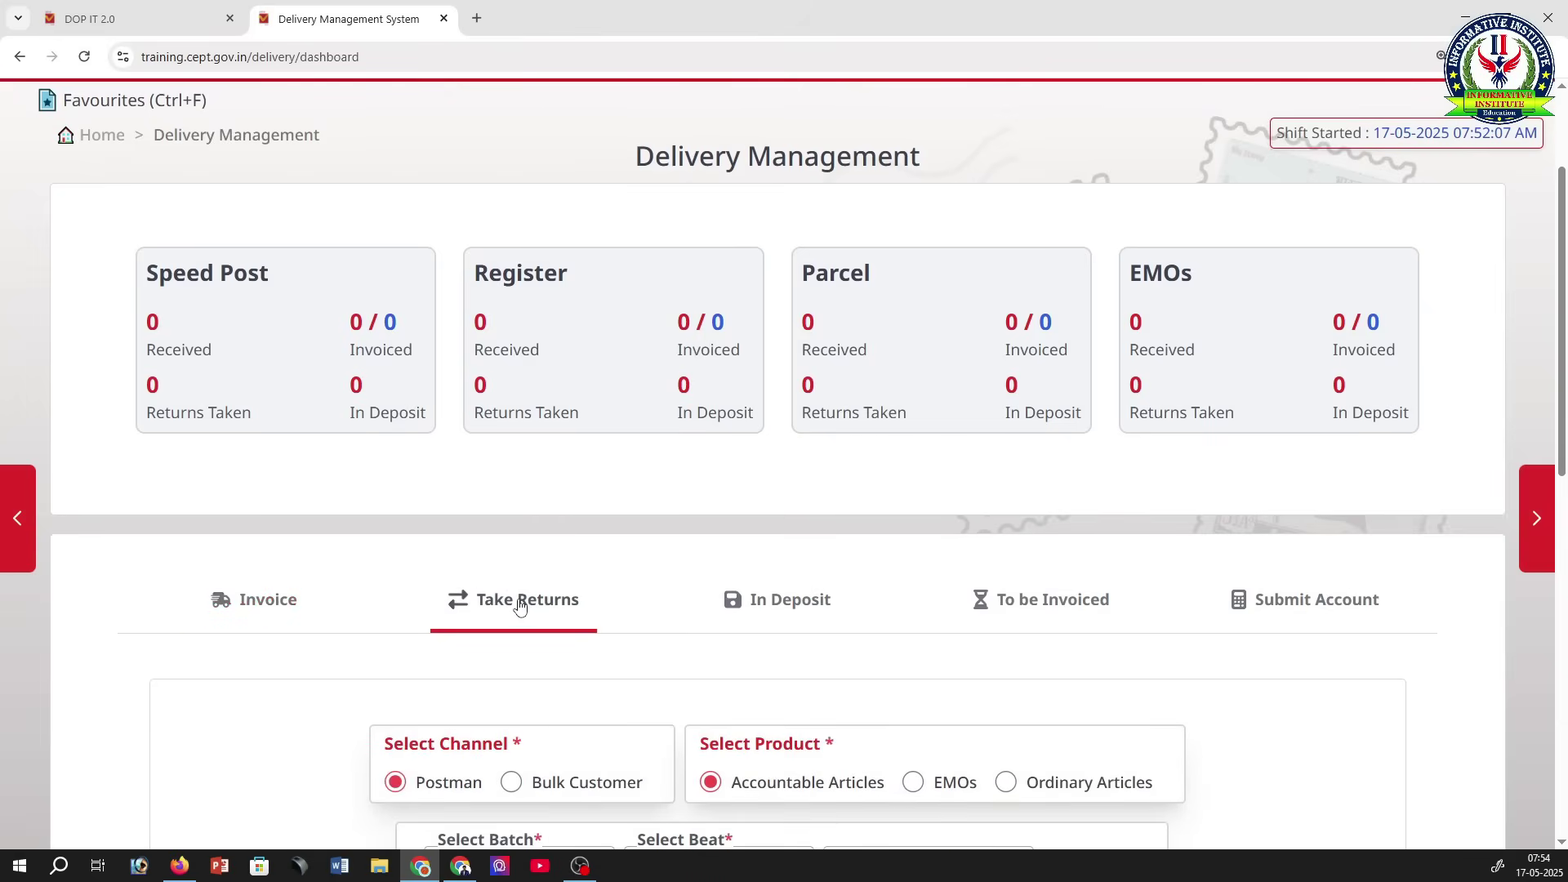
scroll(572, 558, down, 2)
scroll(574, 552, down, 2)
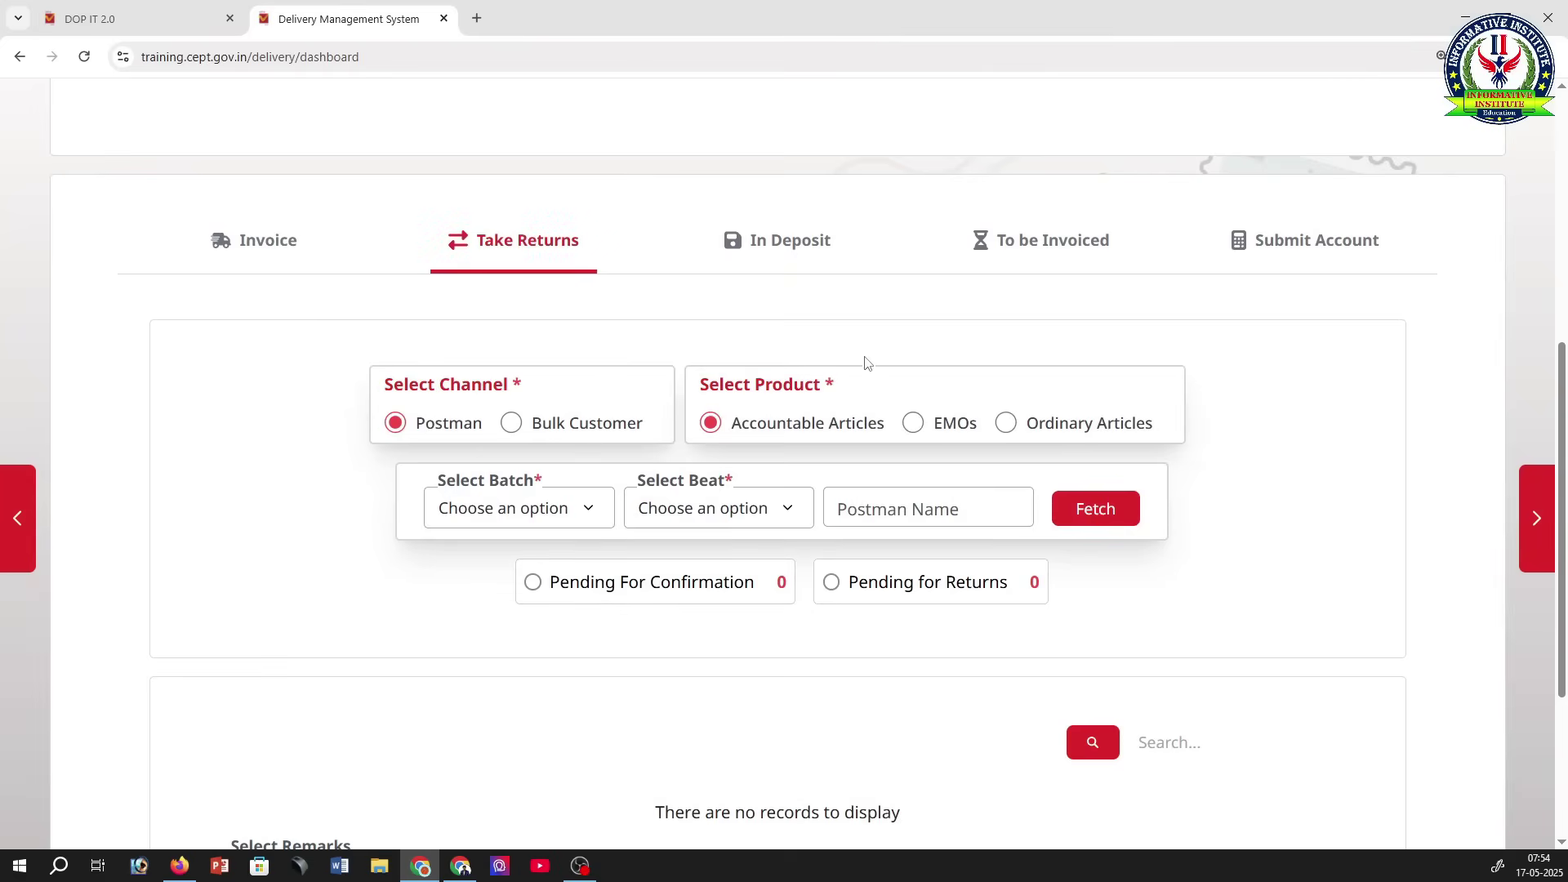
Step: List Speed Post articles deposited with the postman under In Deposit, which shows no records
click(778, 249)
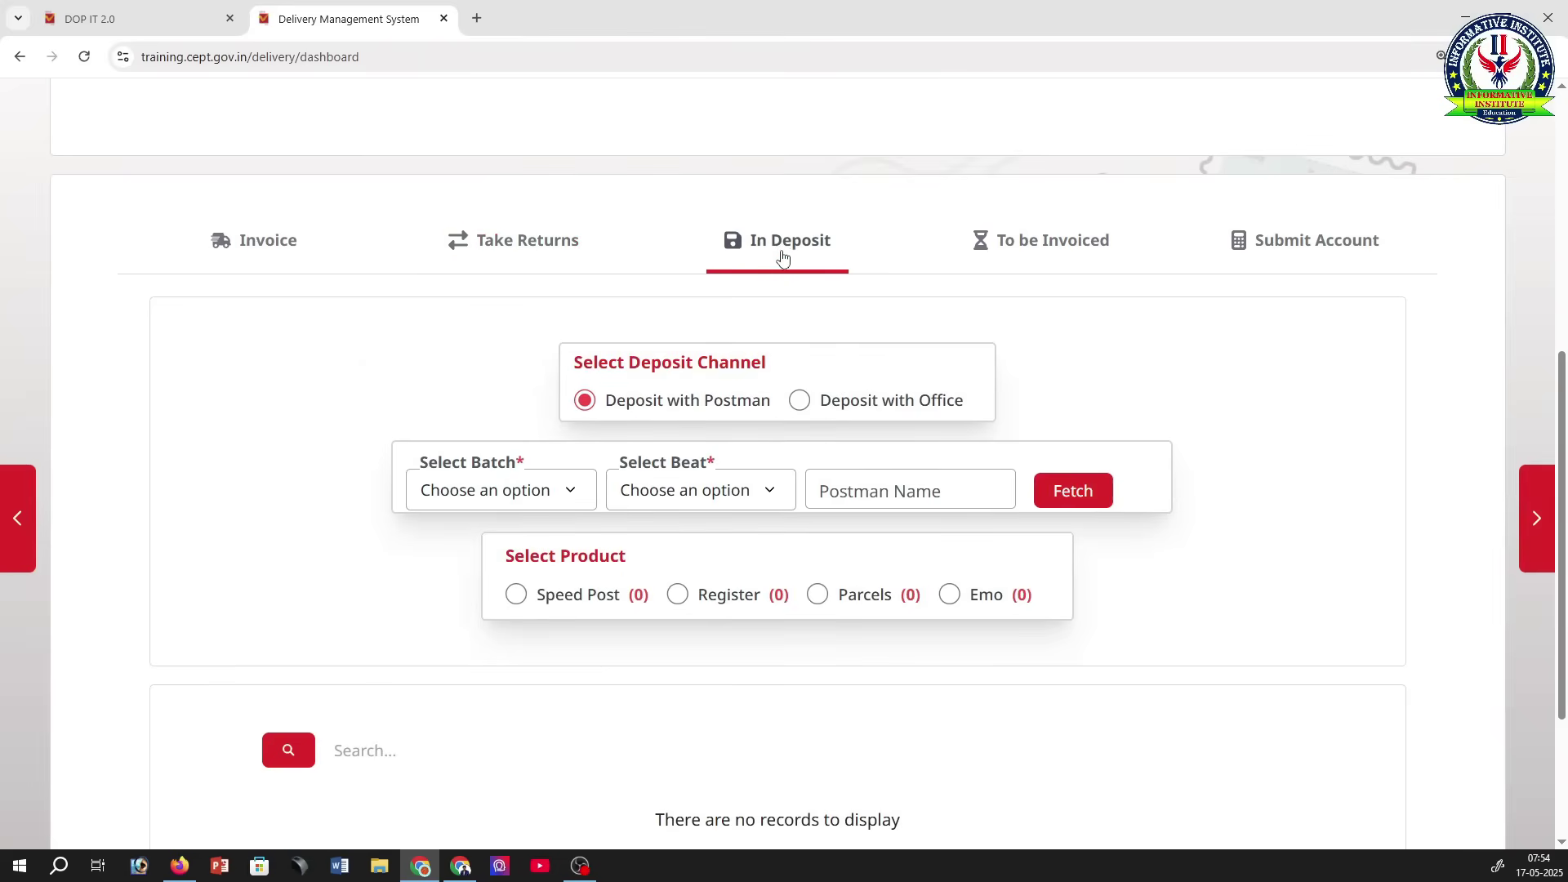
scroll(735, 242, up, 2)
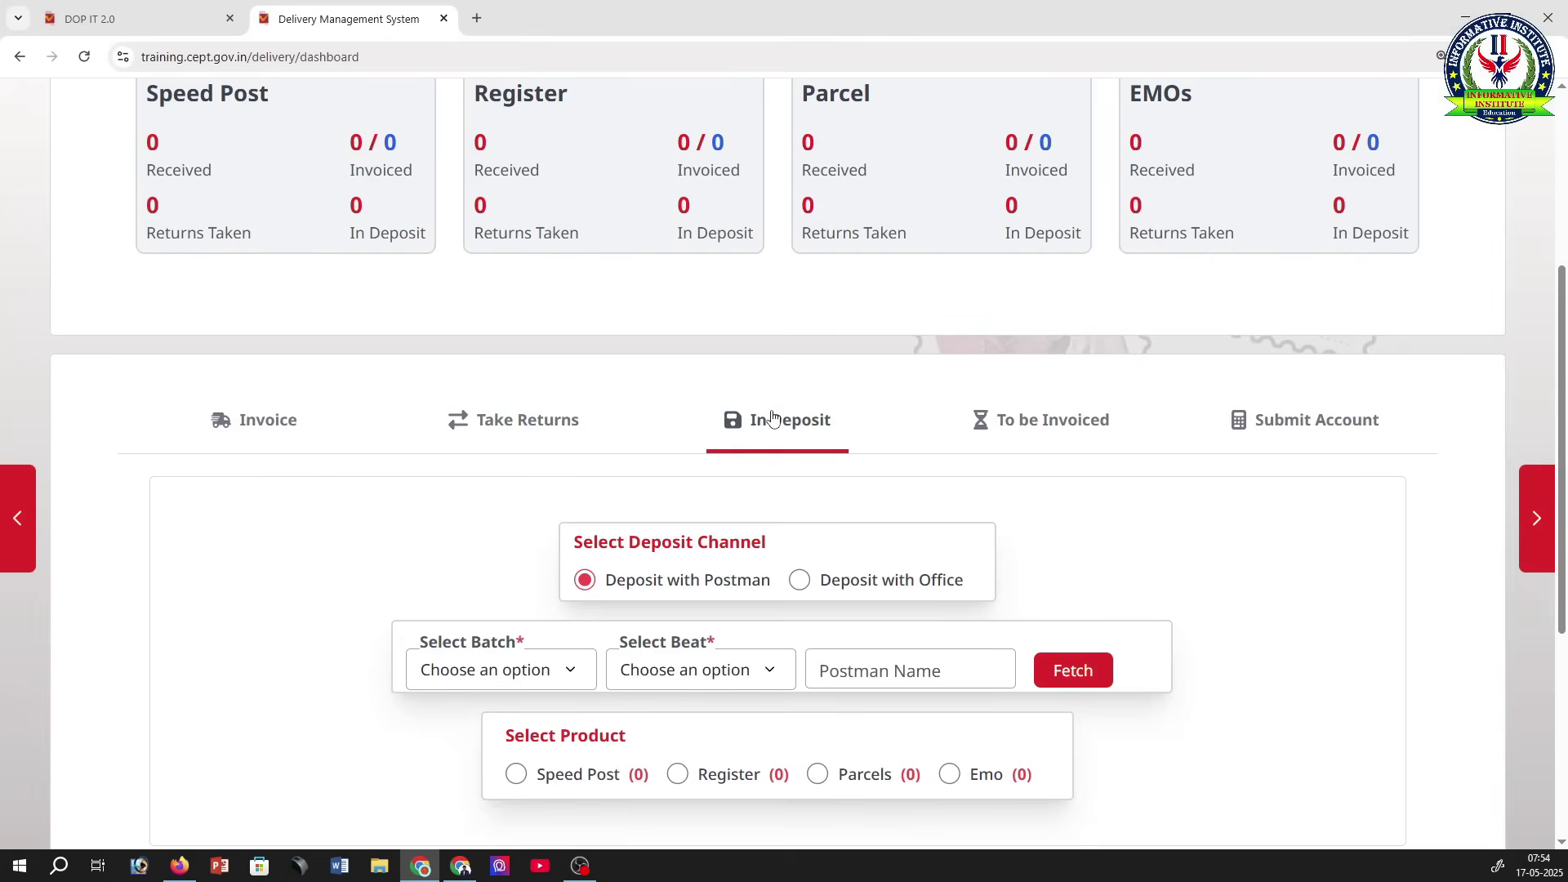
scroll(766, 430, down, 2)
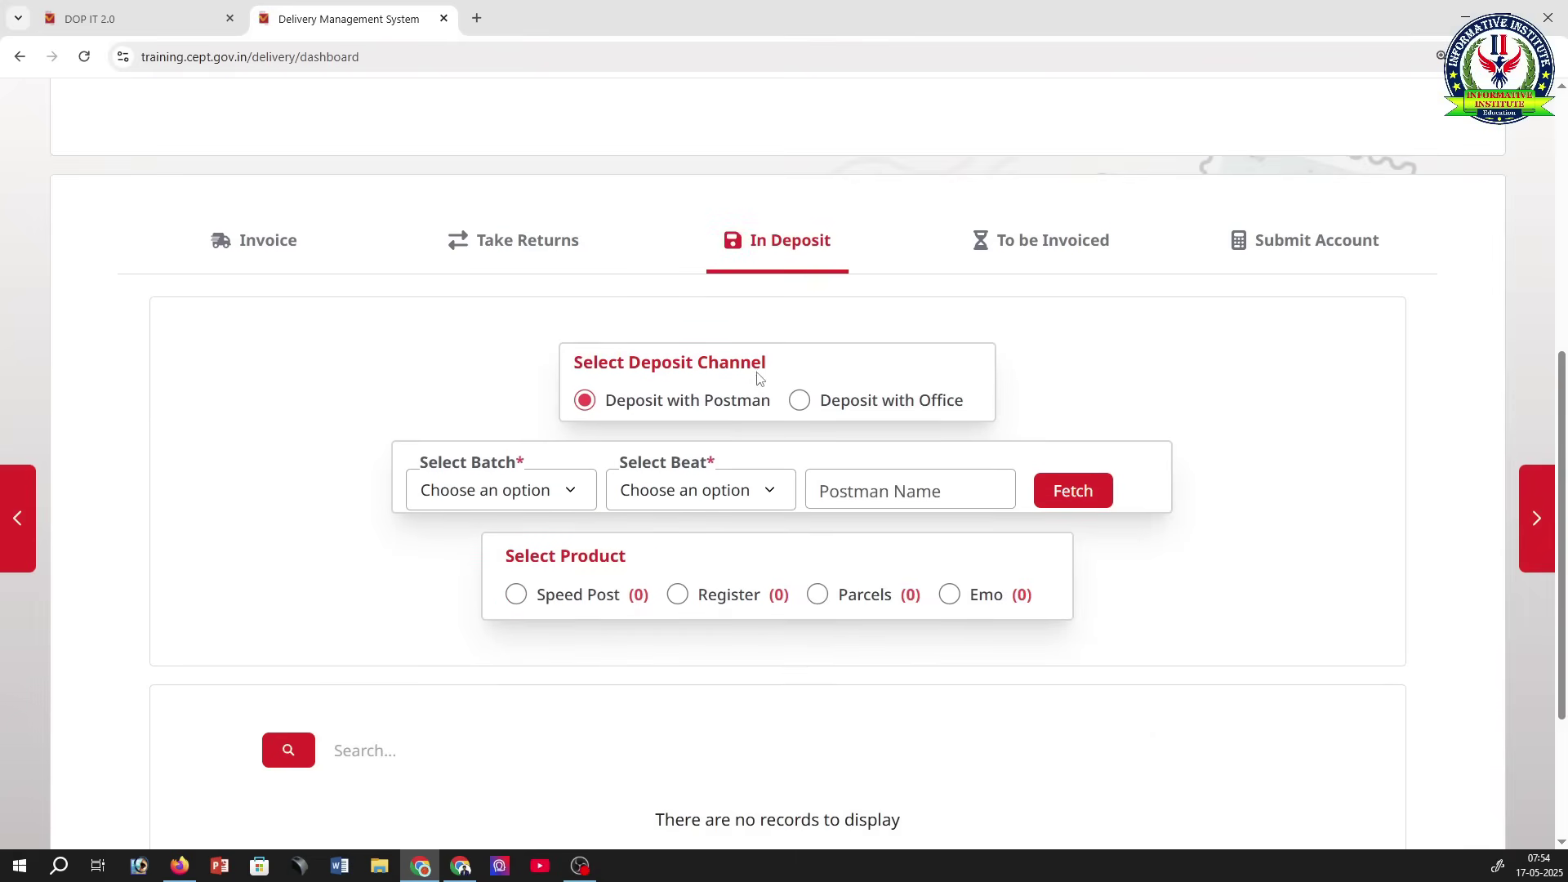
scroll(708, 557, down, 2)
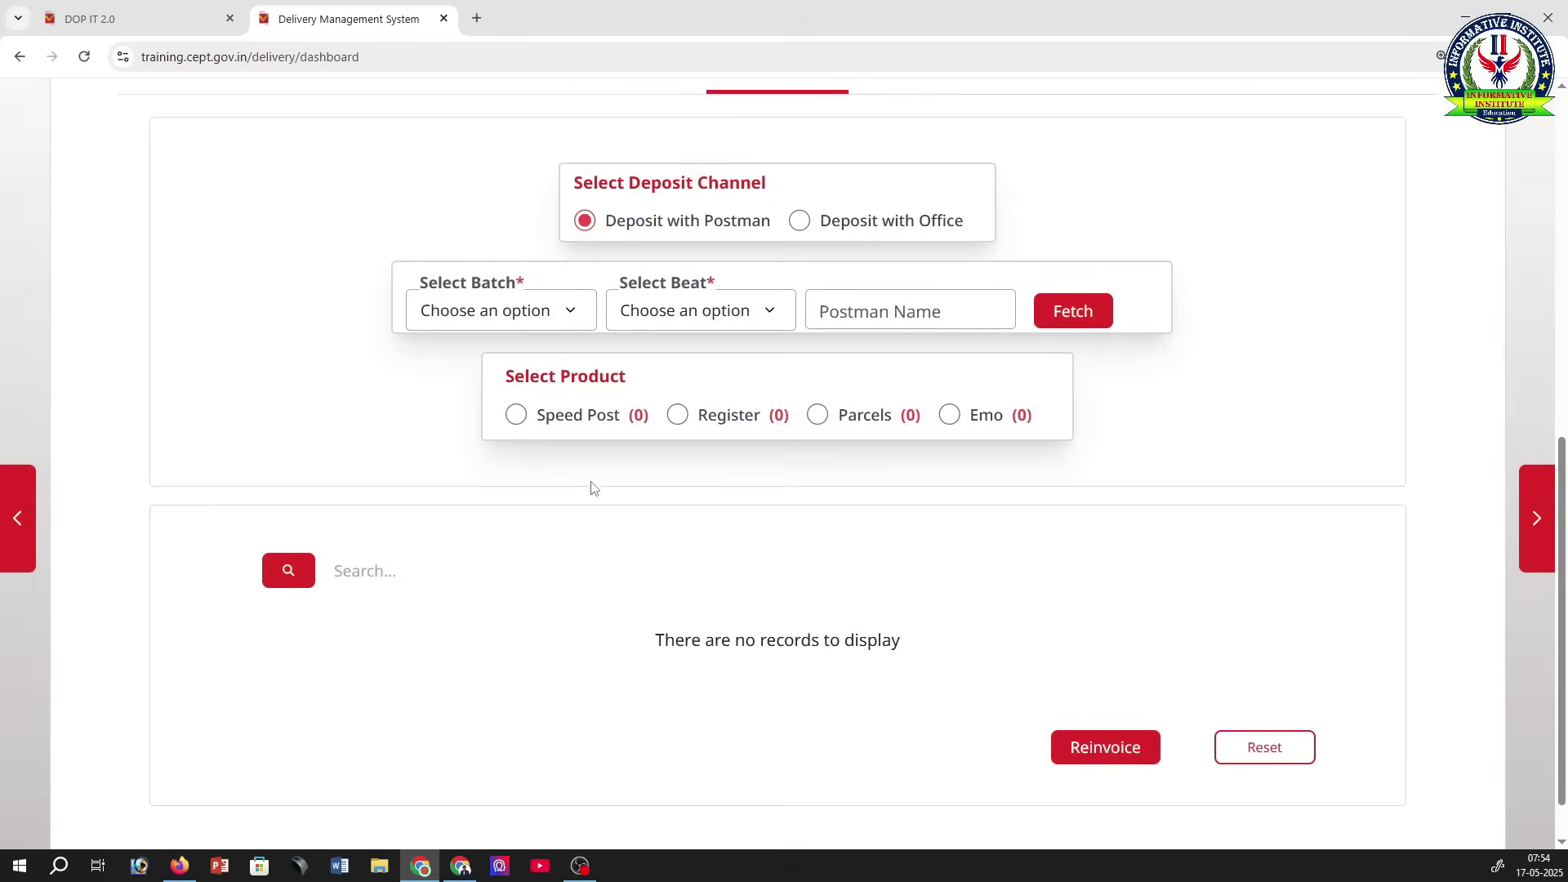
click(516, 415)
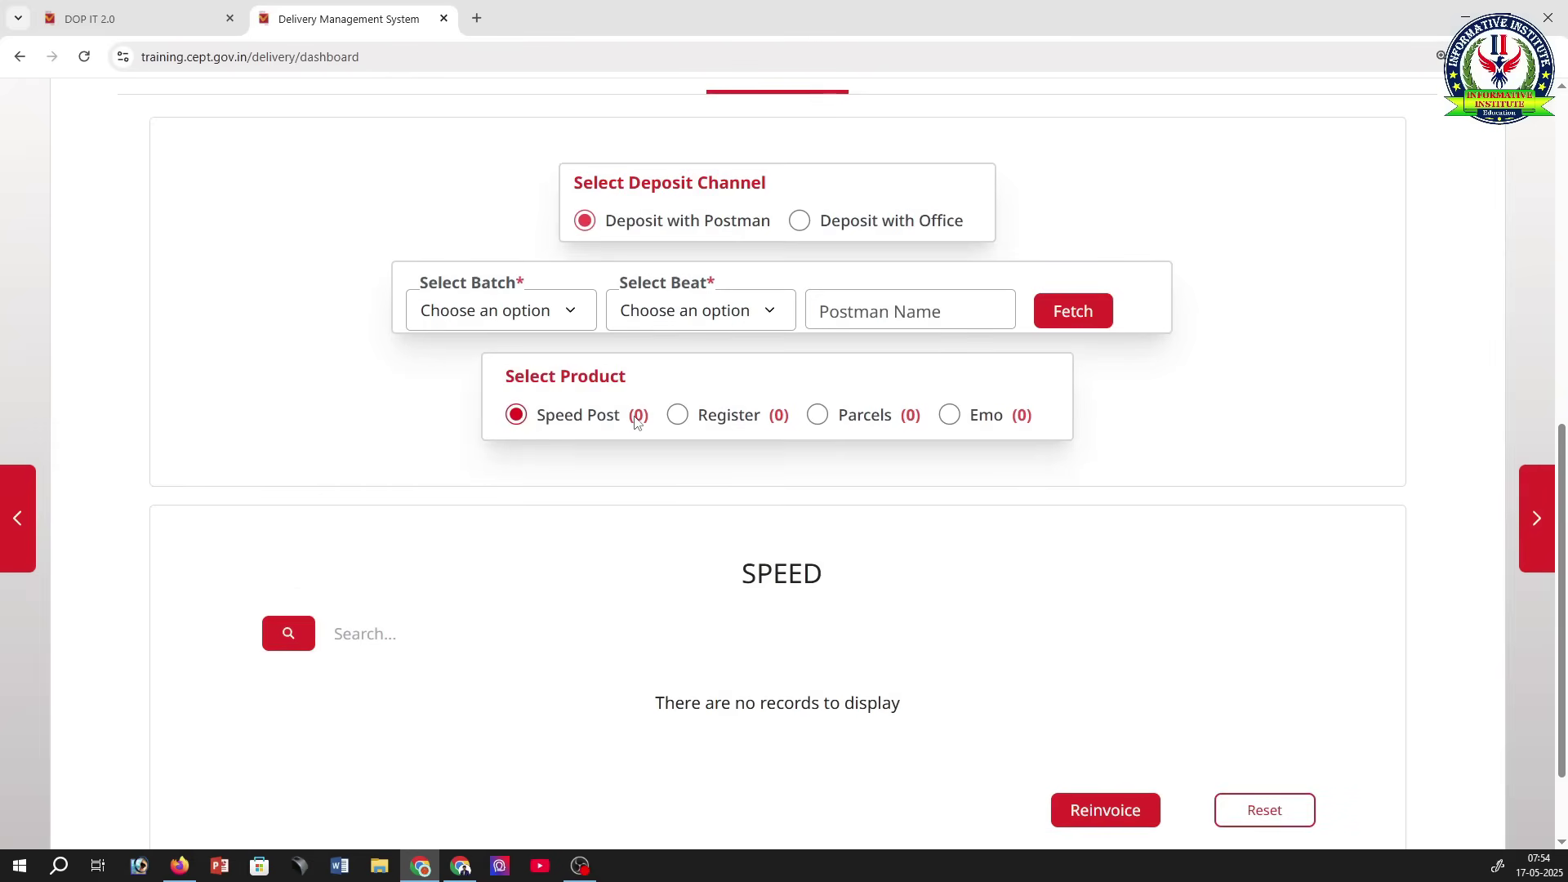
scroll(912, 505, down, 2)
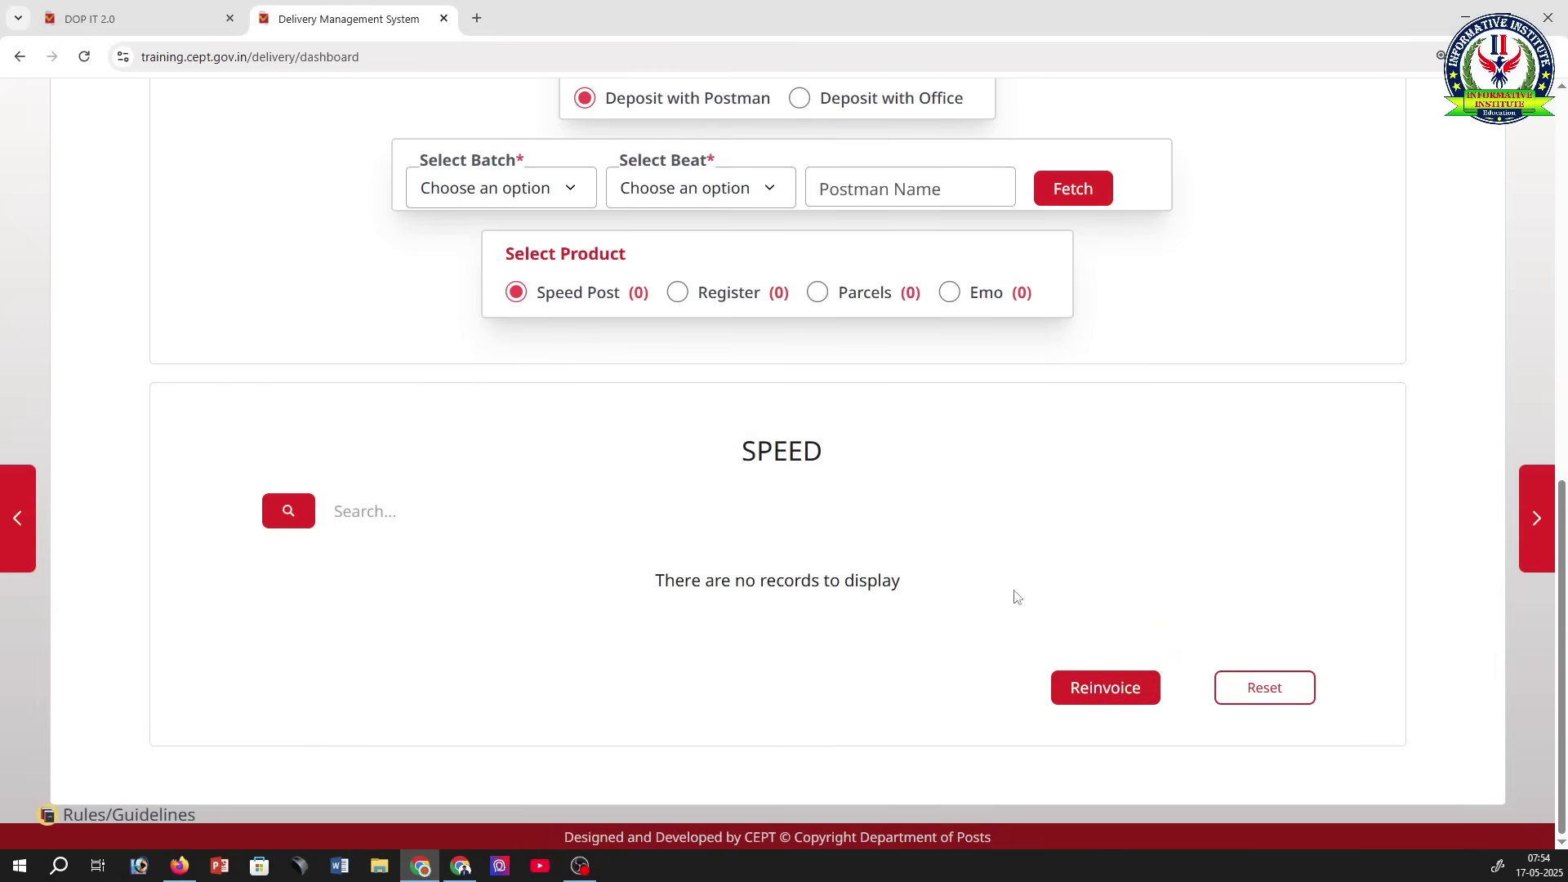
scroll(857, 550, up, 4)
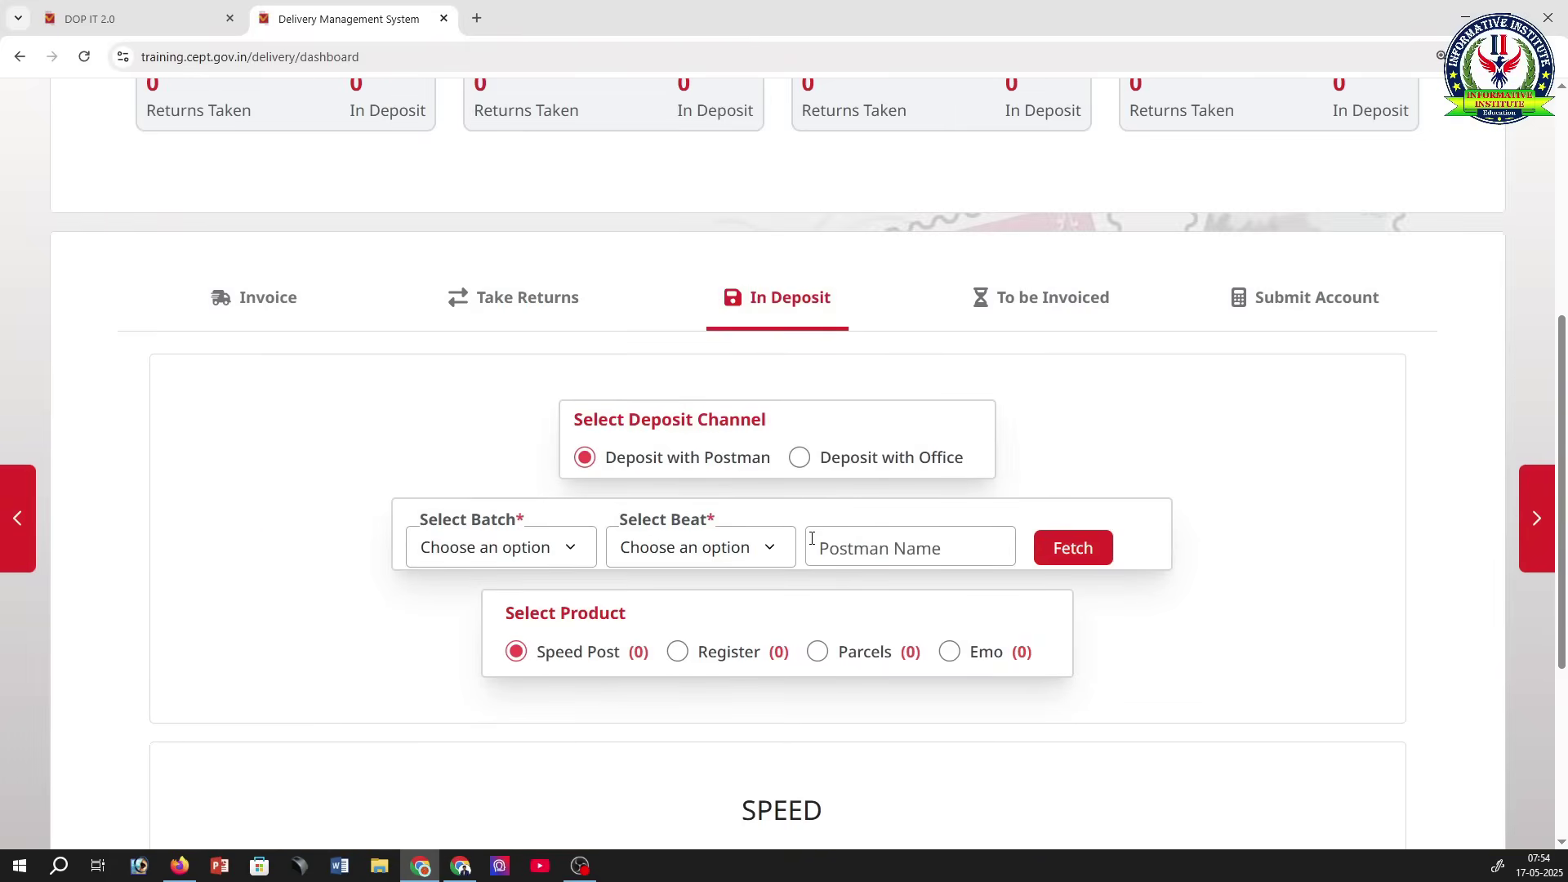
scroll(827, 511, up, 2)
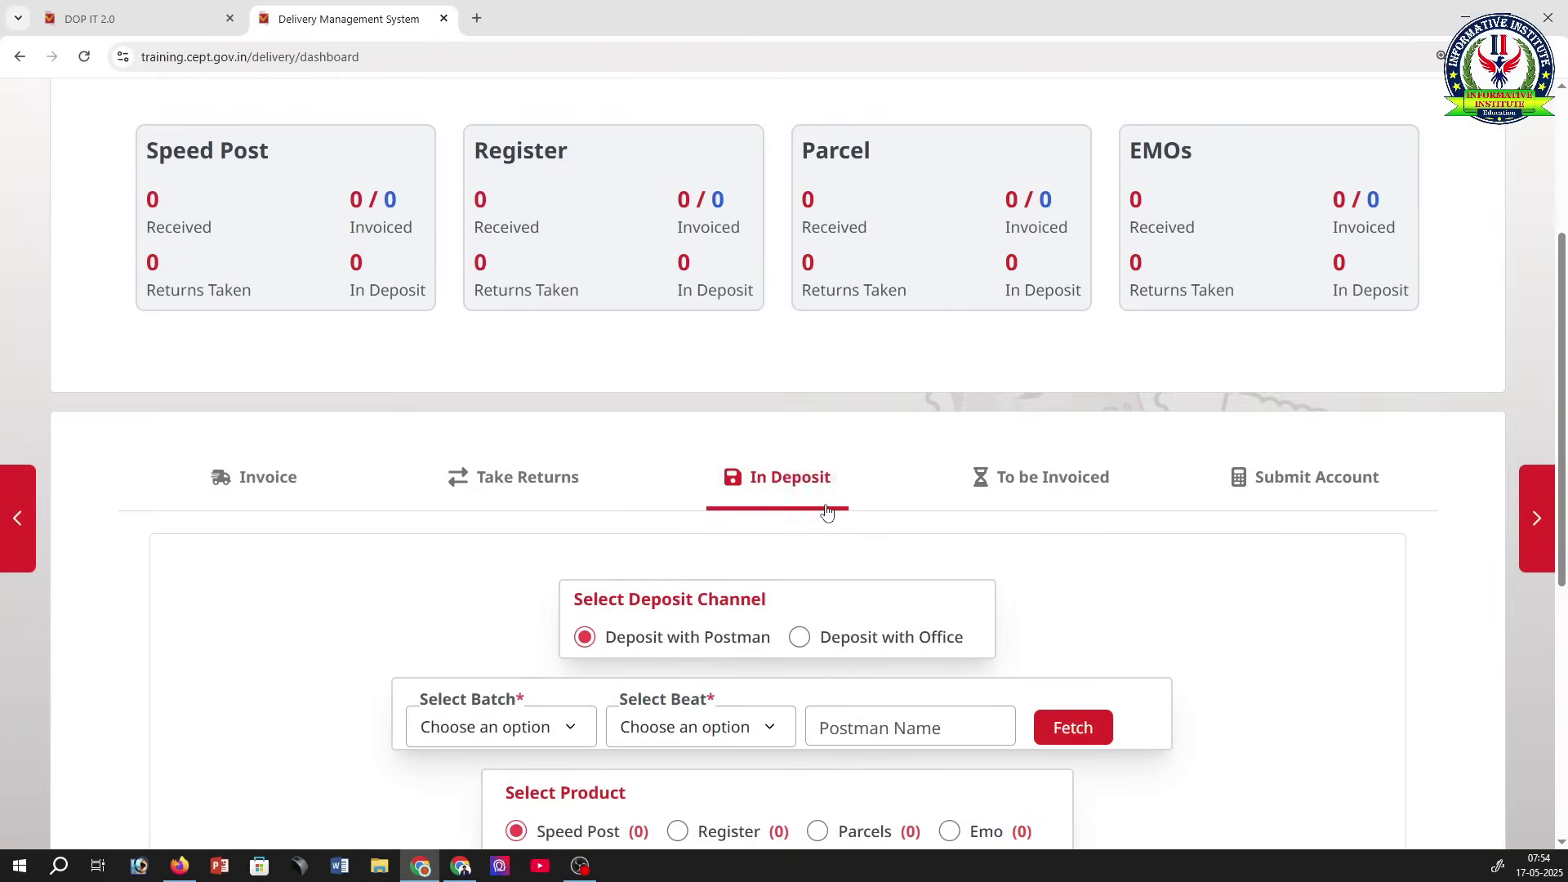
Step: Review the To be Invoiced list (1 Register, 3 Emo), then bring up the Others modules list
click(1031, 498)
scroll(1000, 503, down, 4)
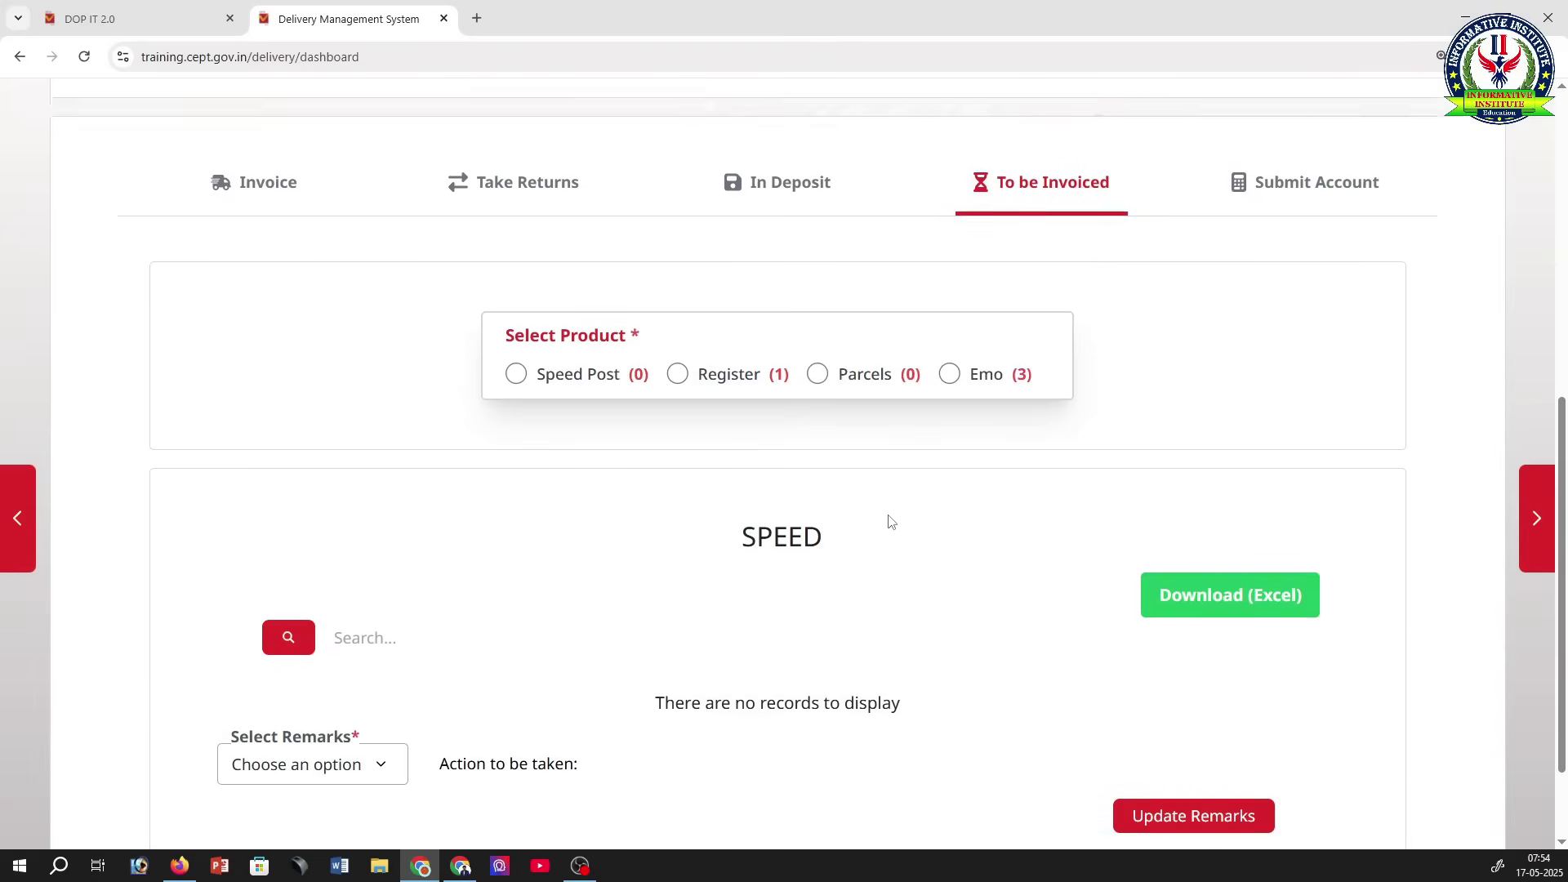
scroll(937, 527, up, 7)
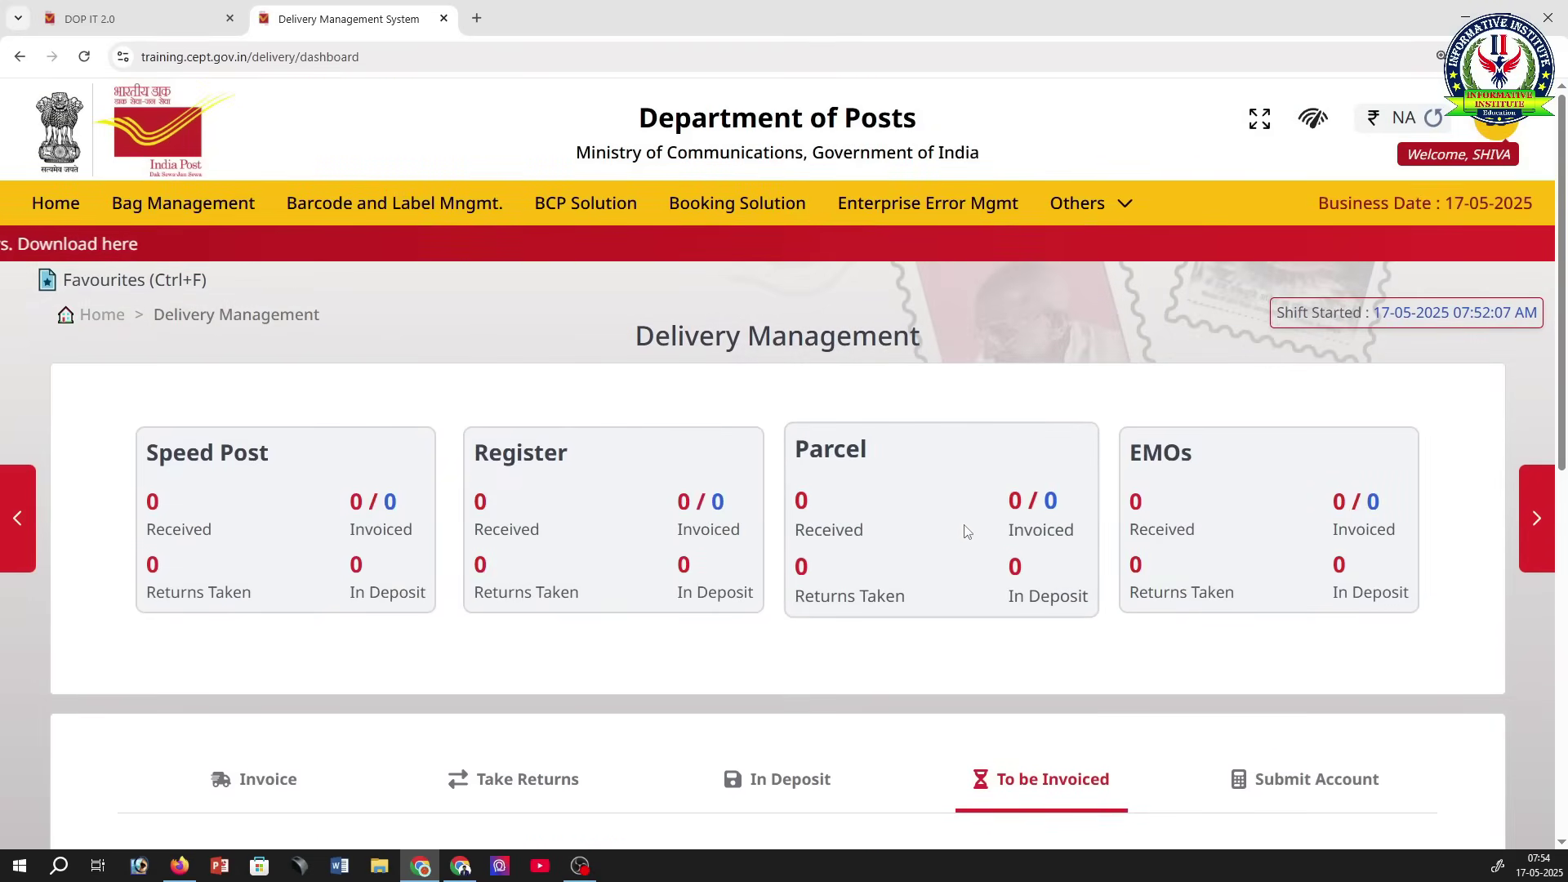
scroll(953, 412, down, 8)
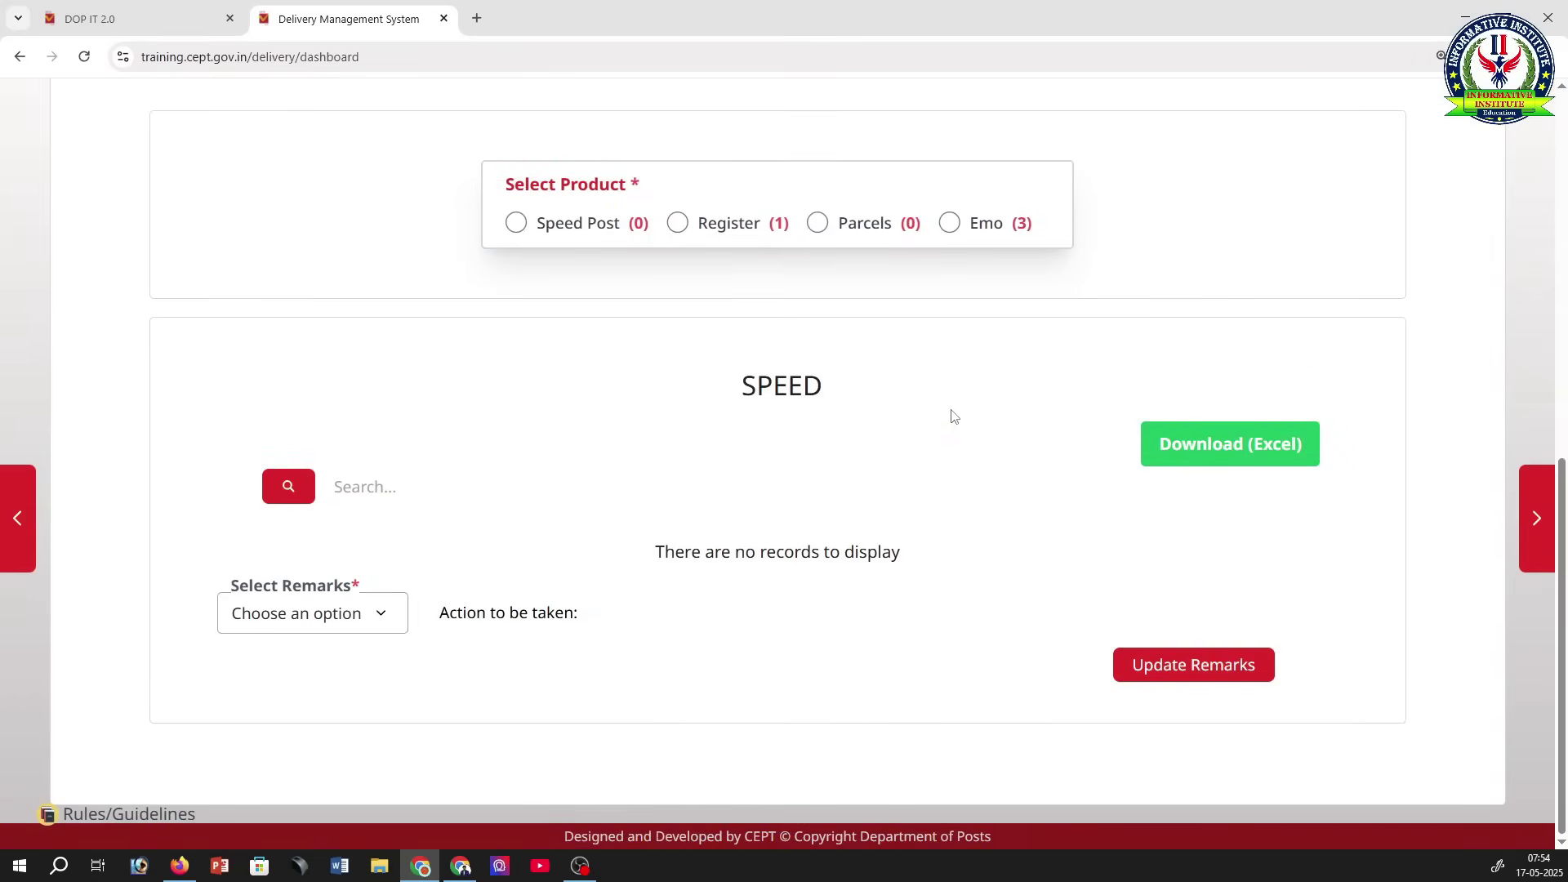
scroll(1009, 547, up, 8)
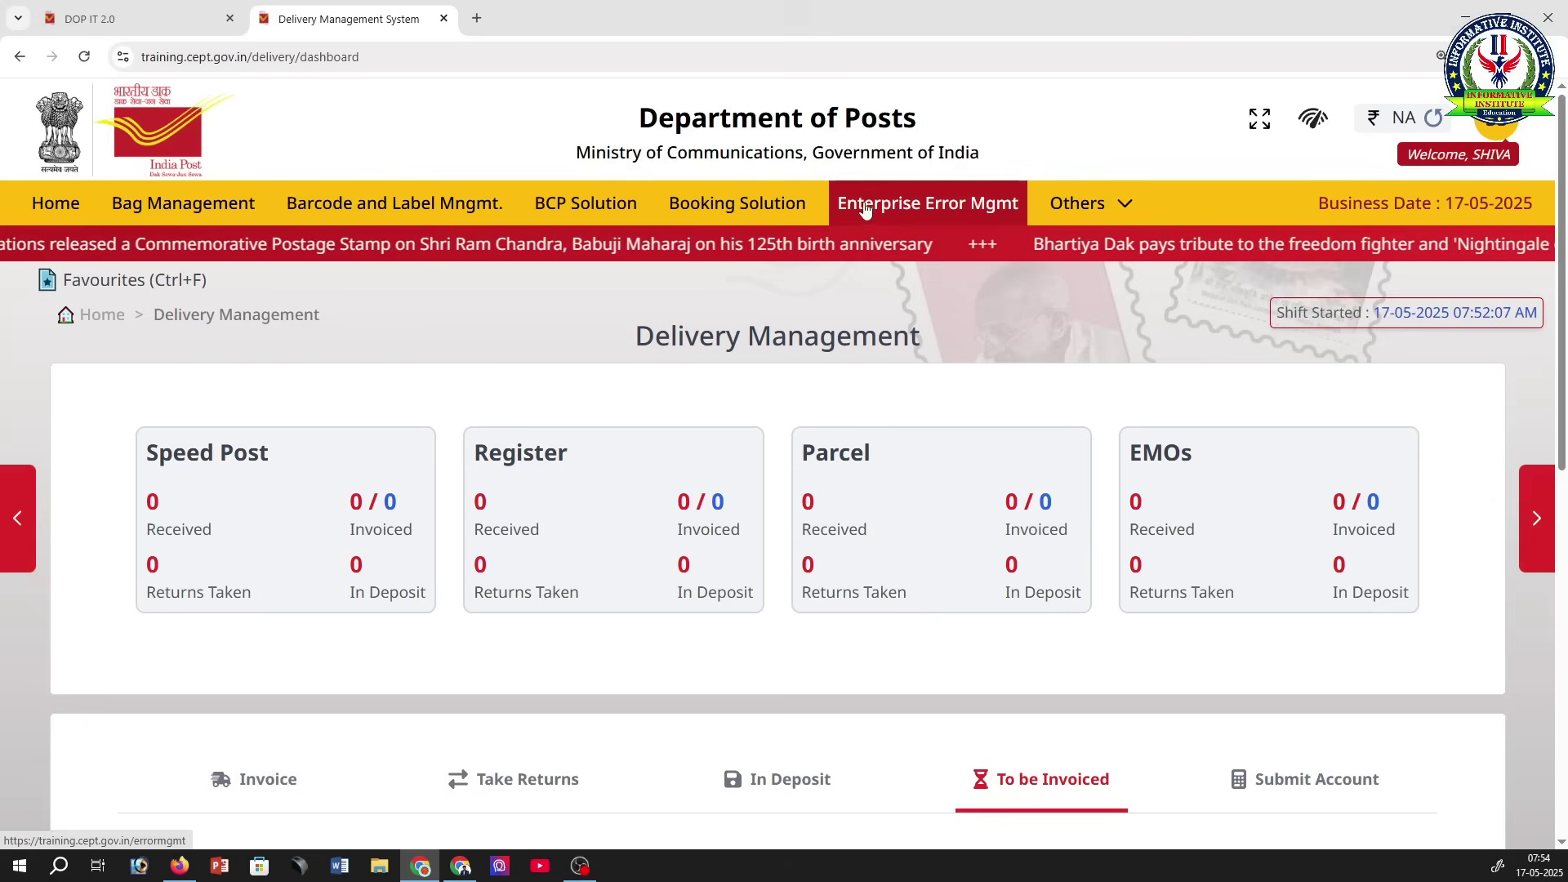
click(1088, 198)
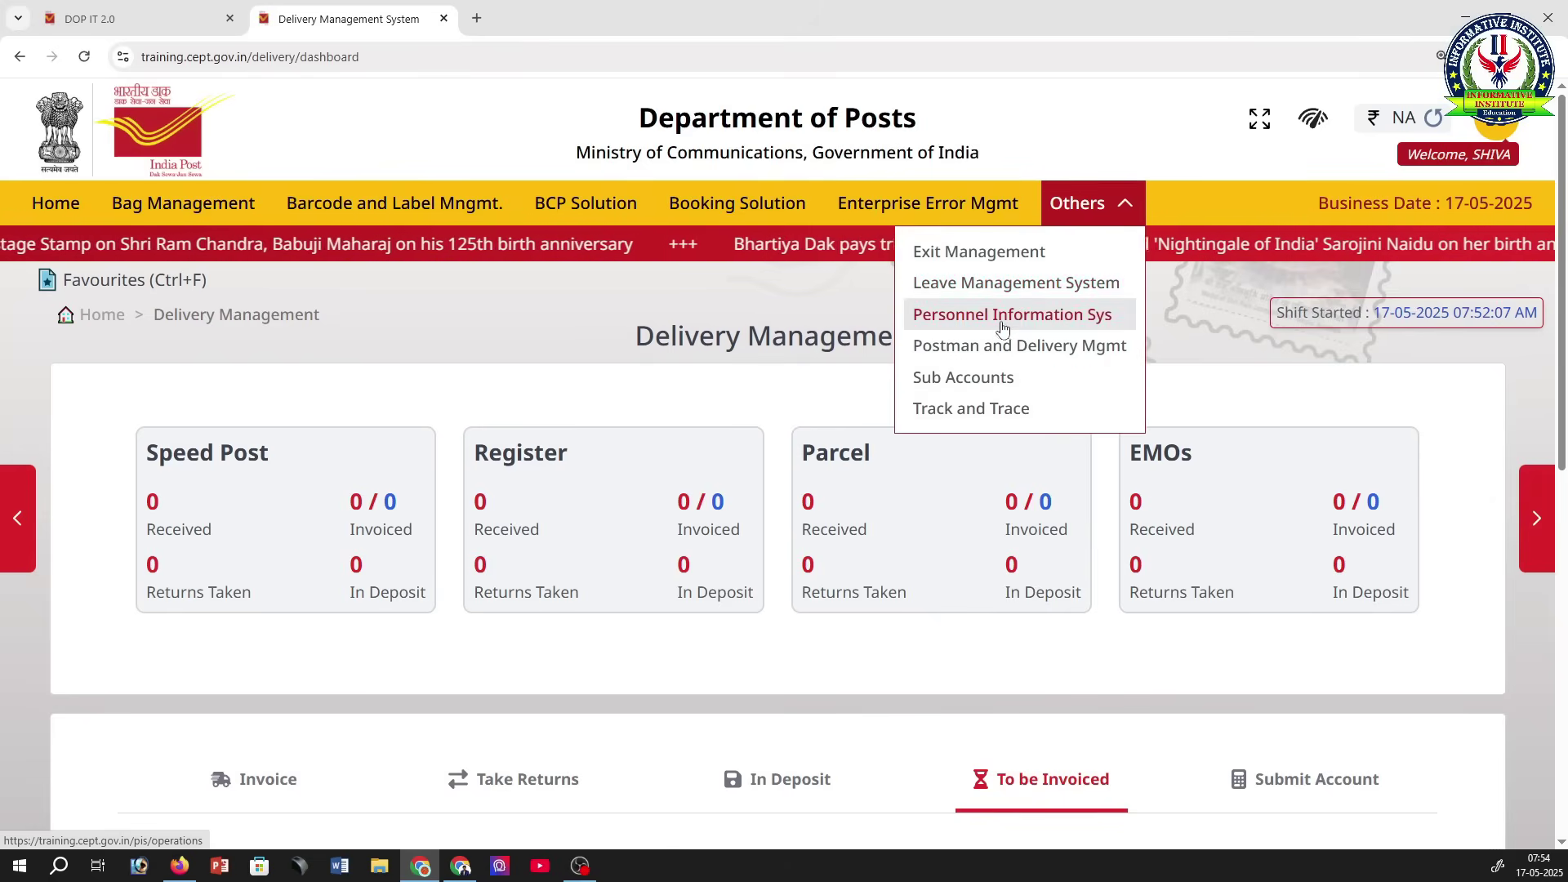
Step: Go to Track and Trace and open its Article Tracking page
click(972, 408)
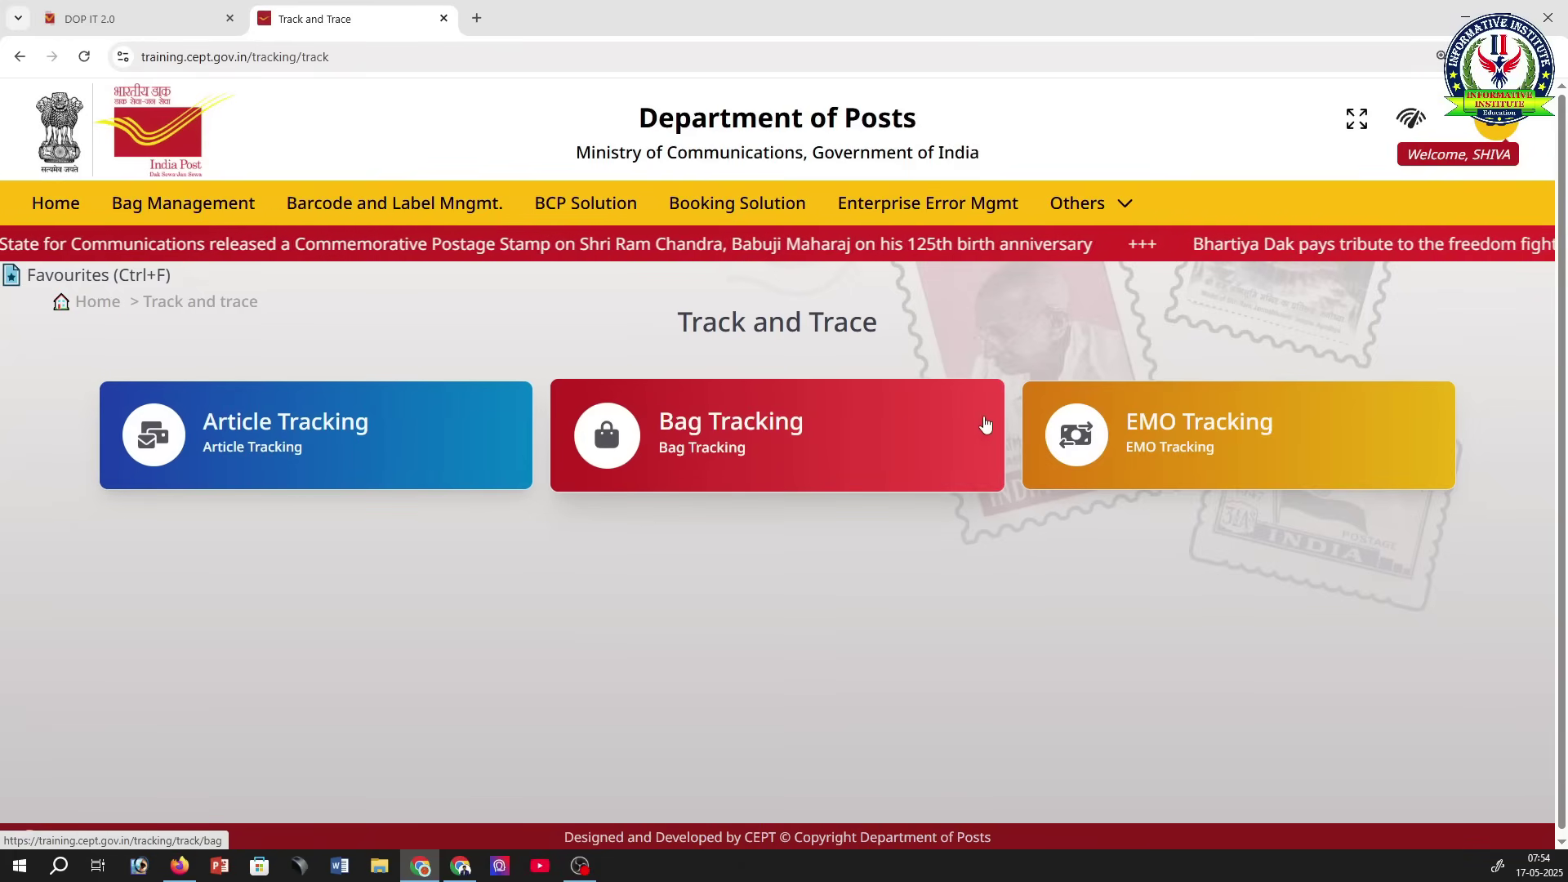
click(220, 421)
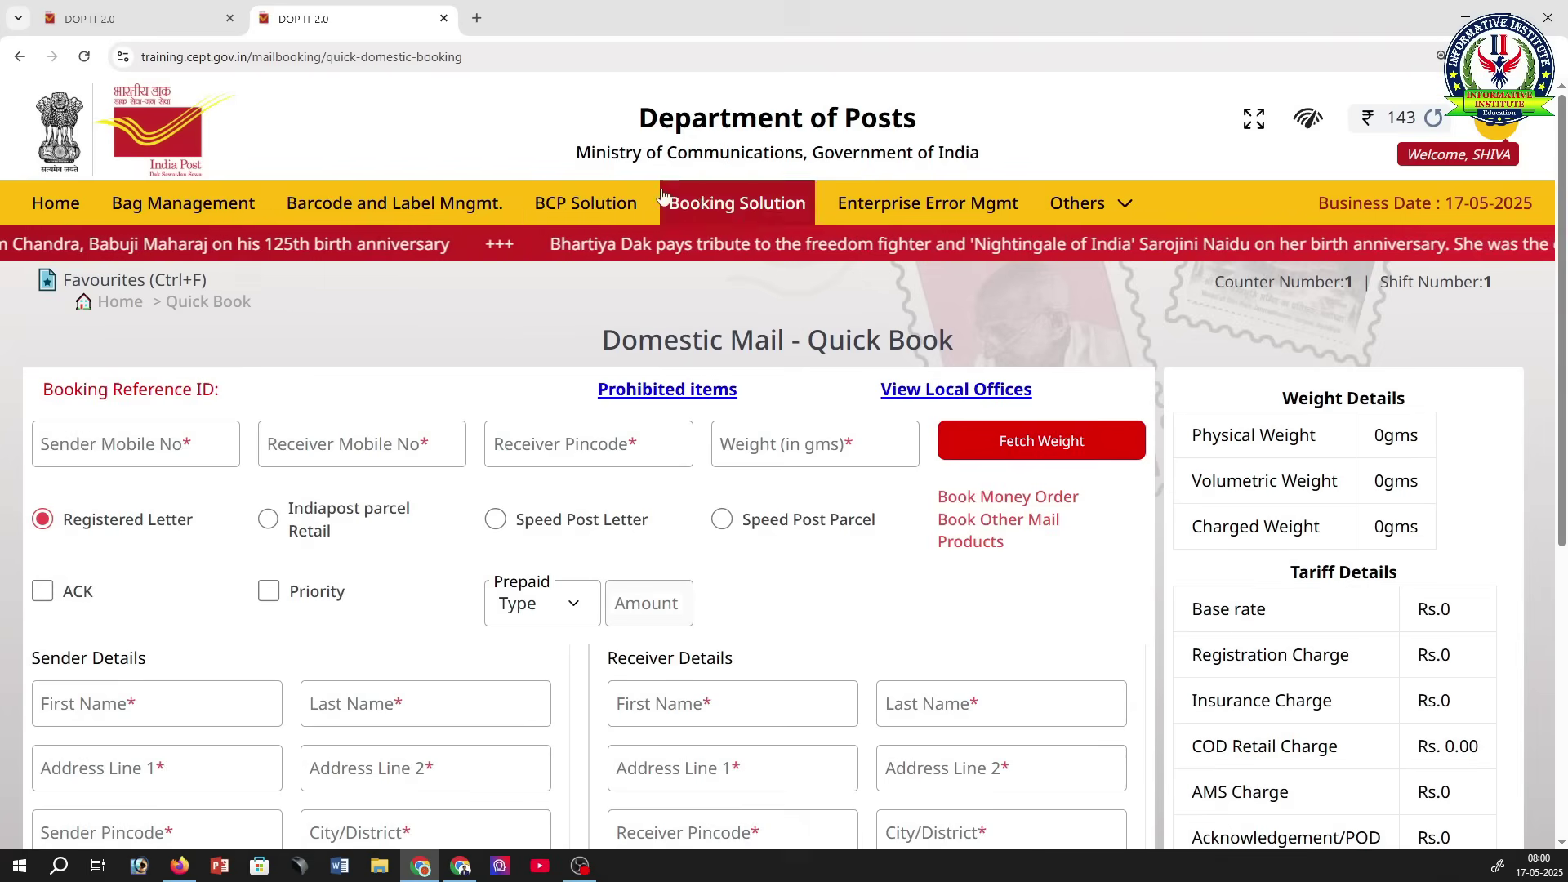
Step: Go back to the employee portal home page with its module tiles
click(47, 211)
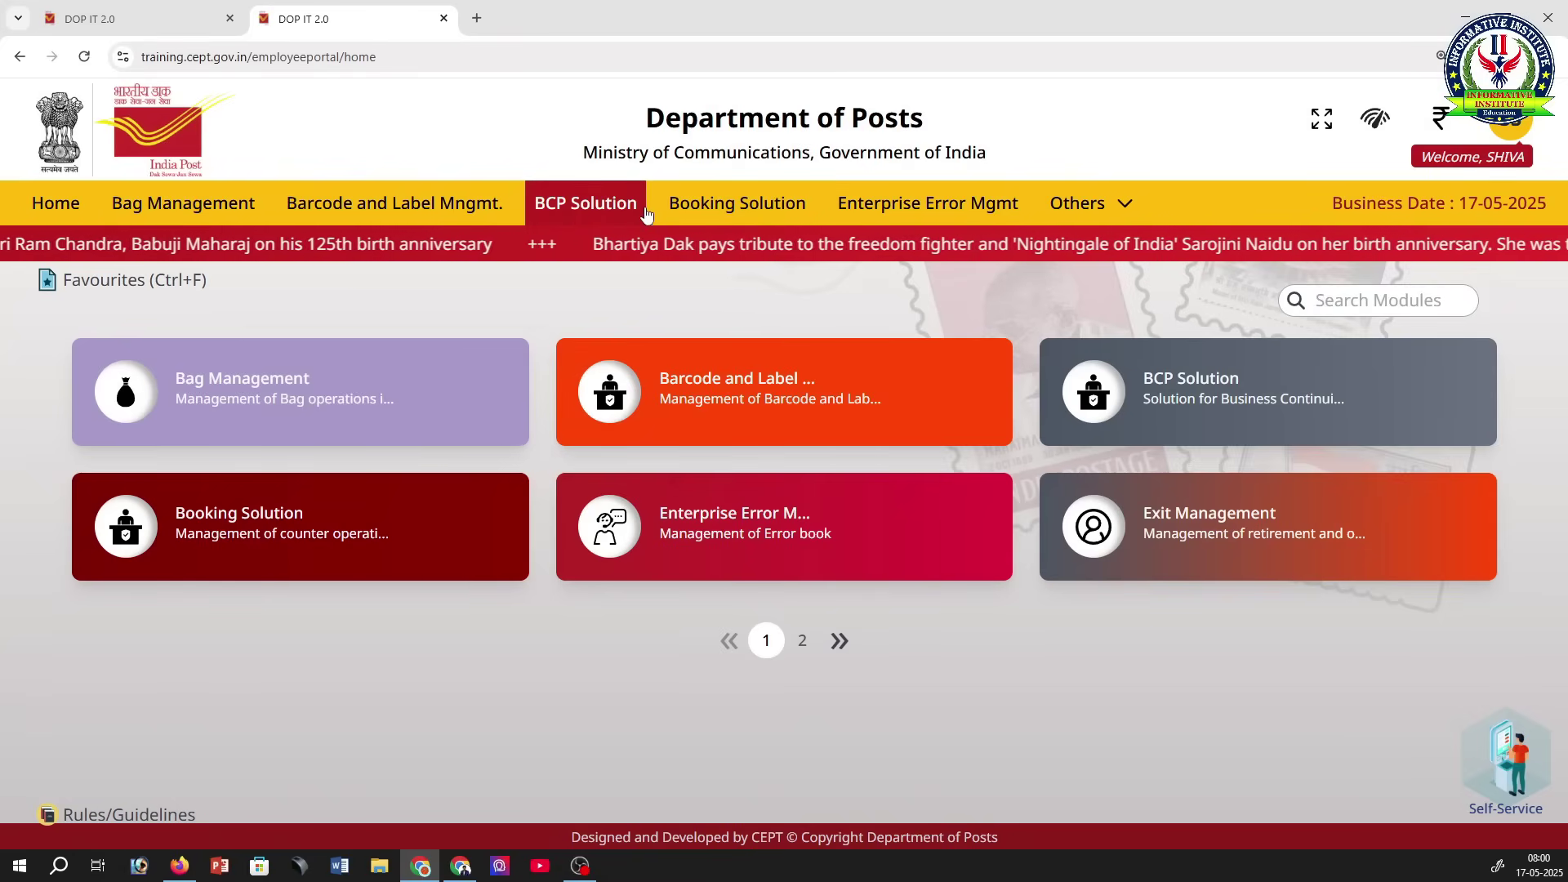
click(1086, 203)
click(984, 381)
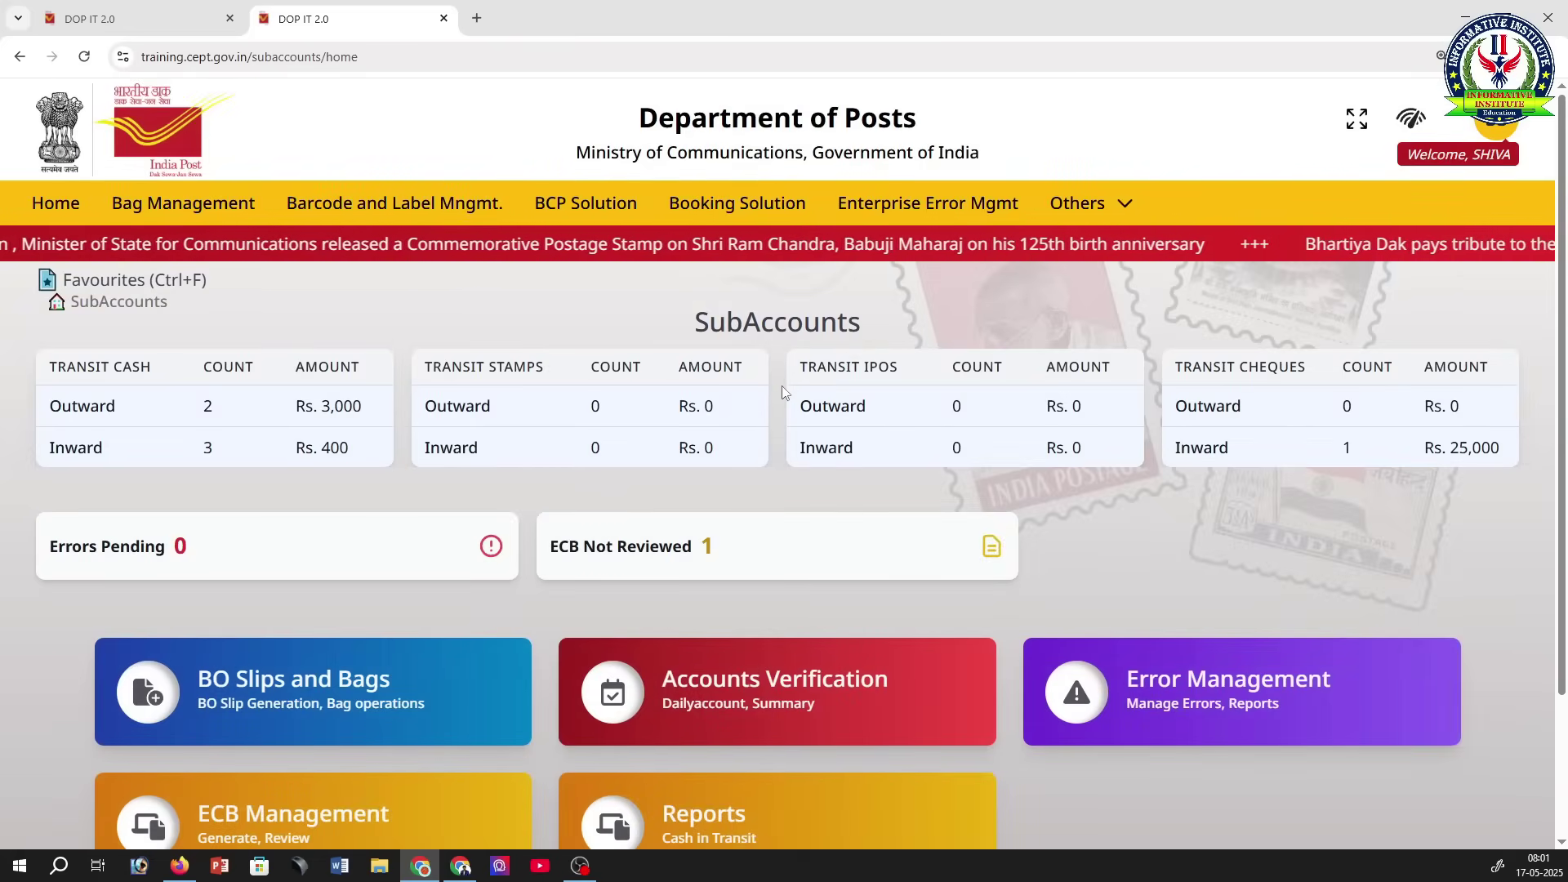
scroll(882, 388, down, 3)
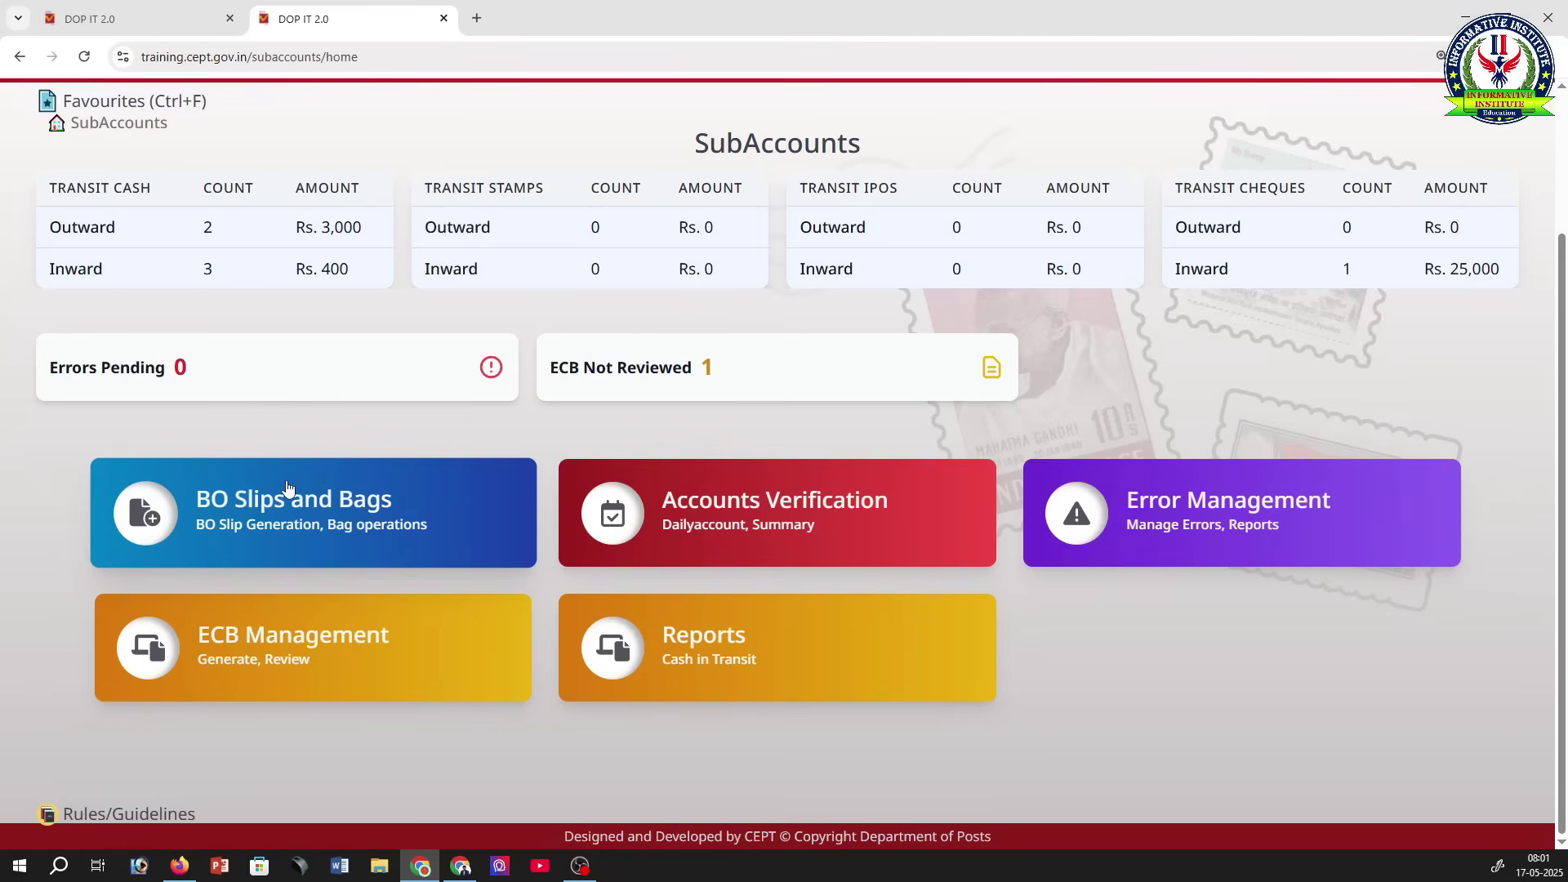
click(692, 516)
click(651, 517)
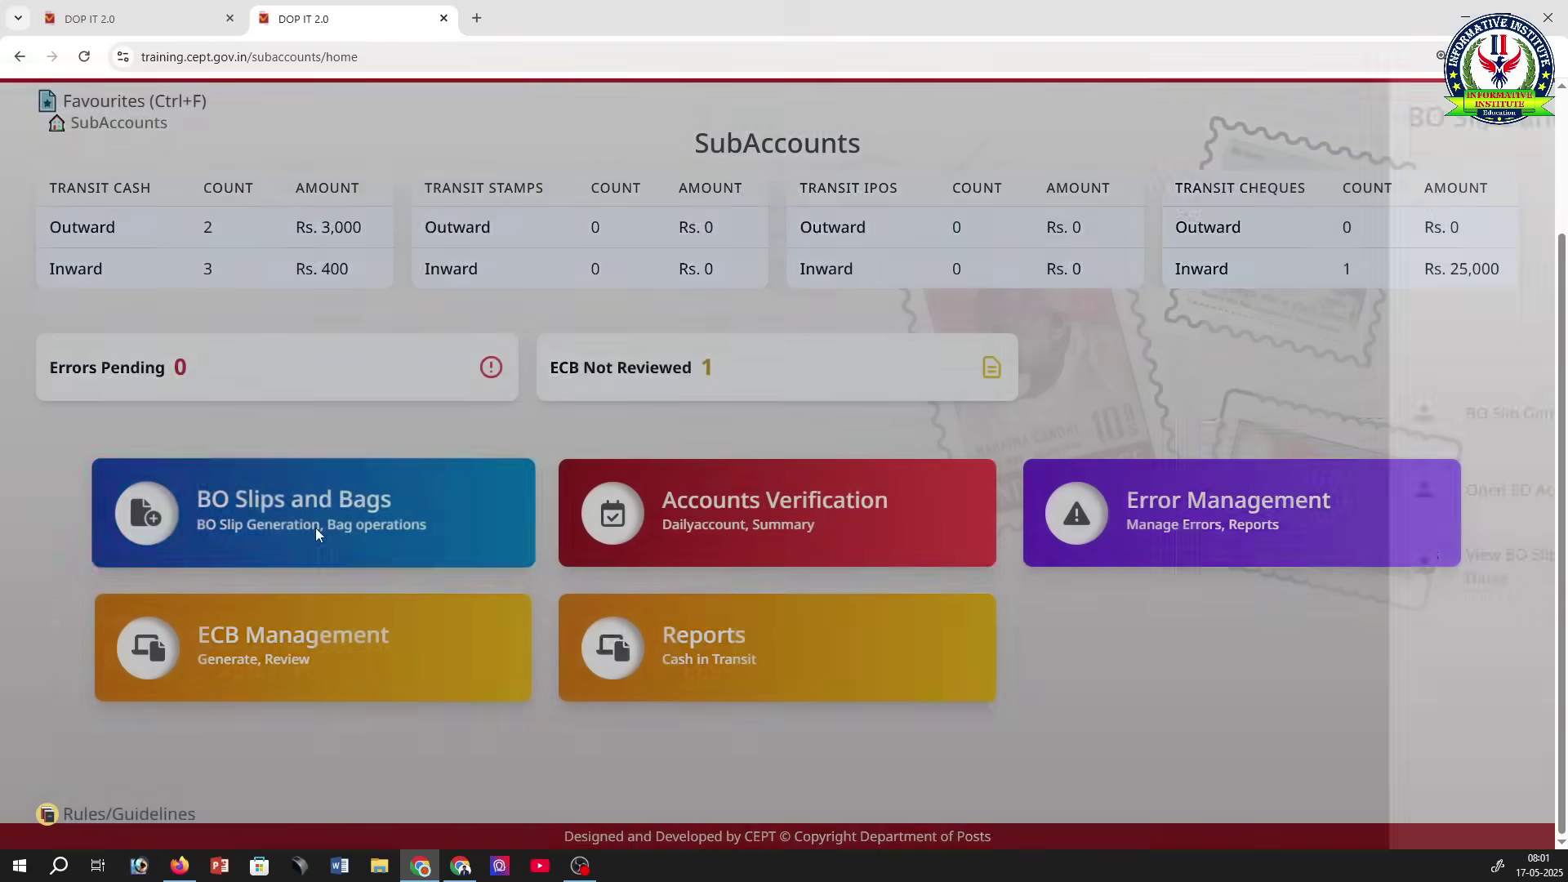
click(315, 528)
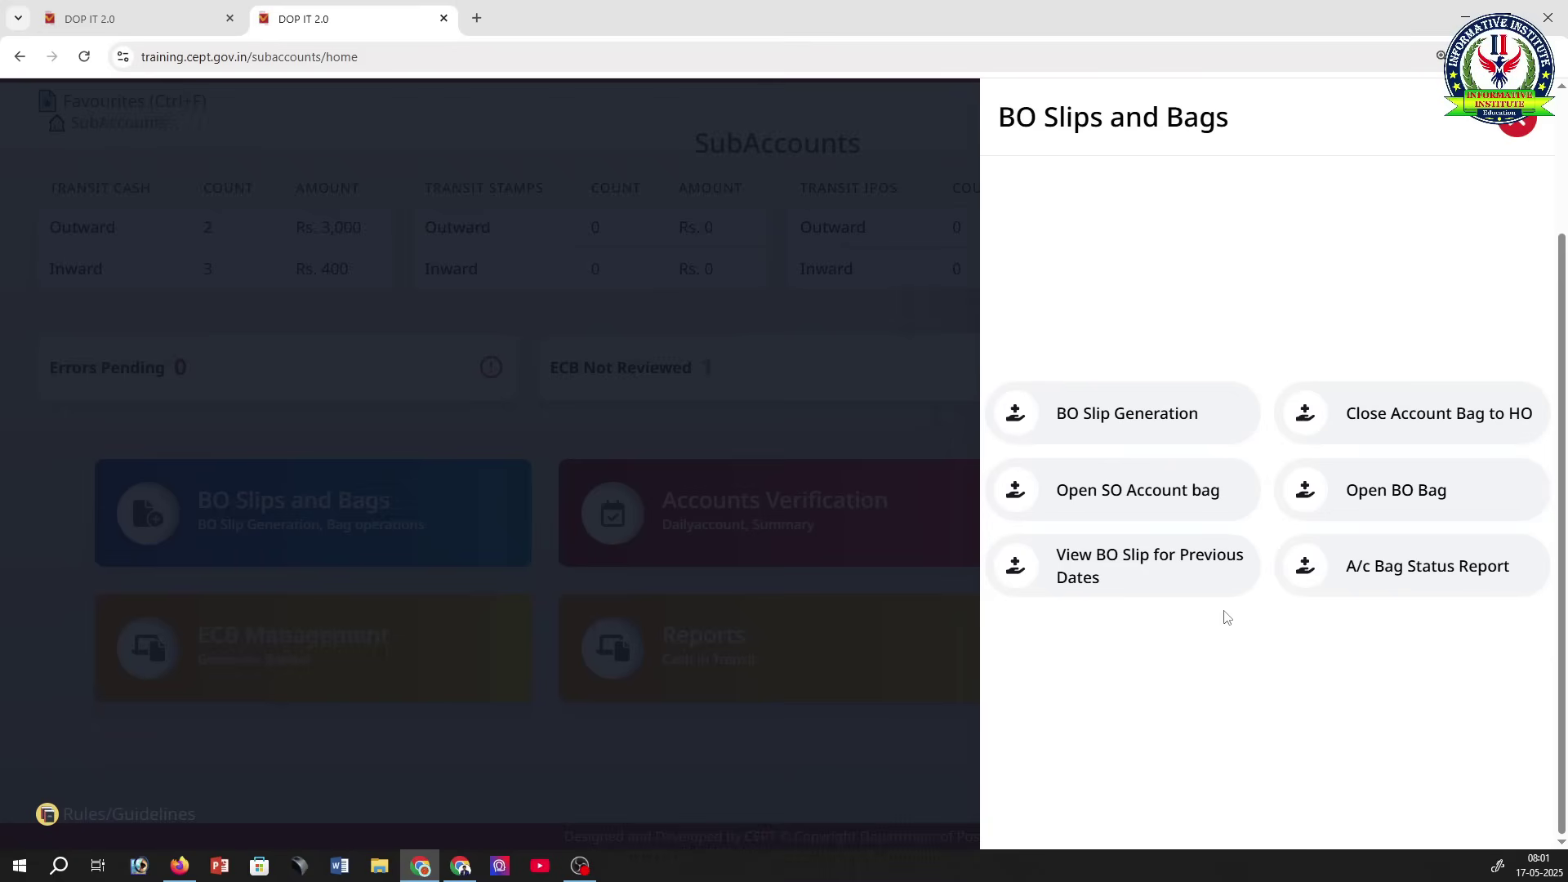
scroll(1052, 516, up, 3)
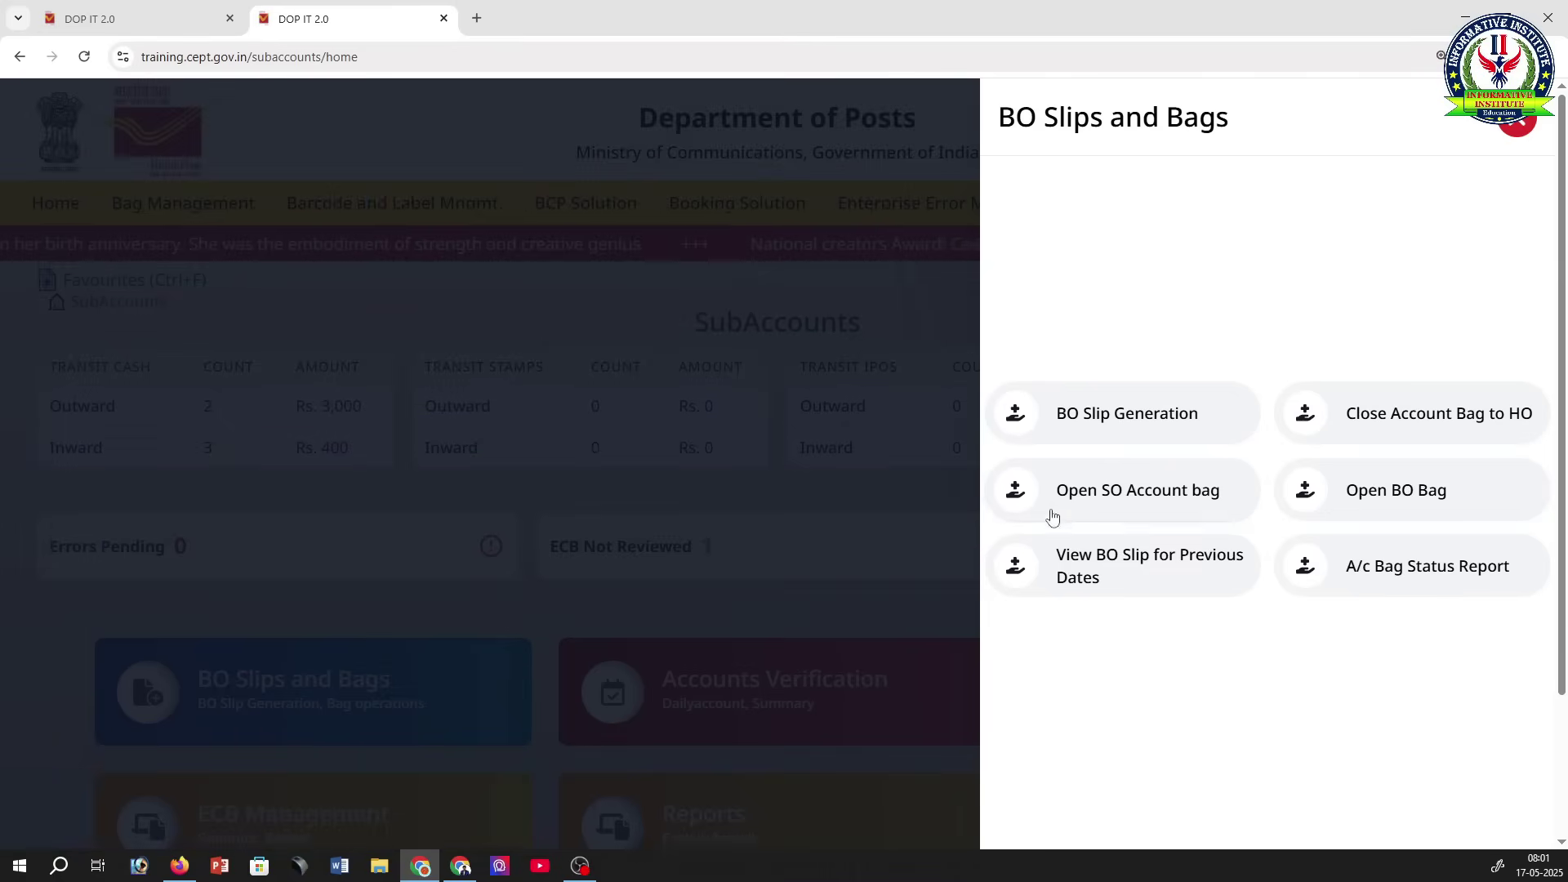
click(847, 521)
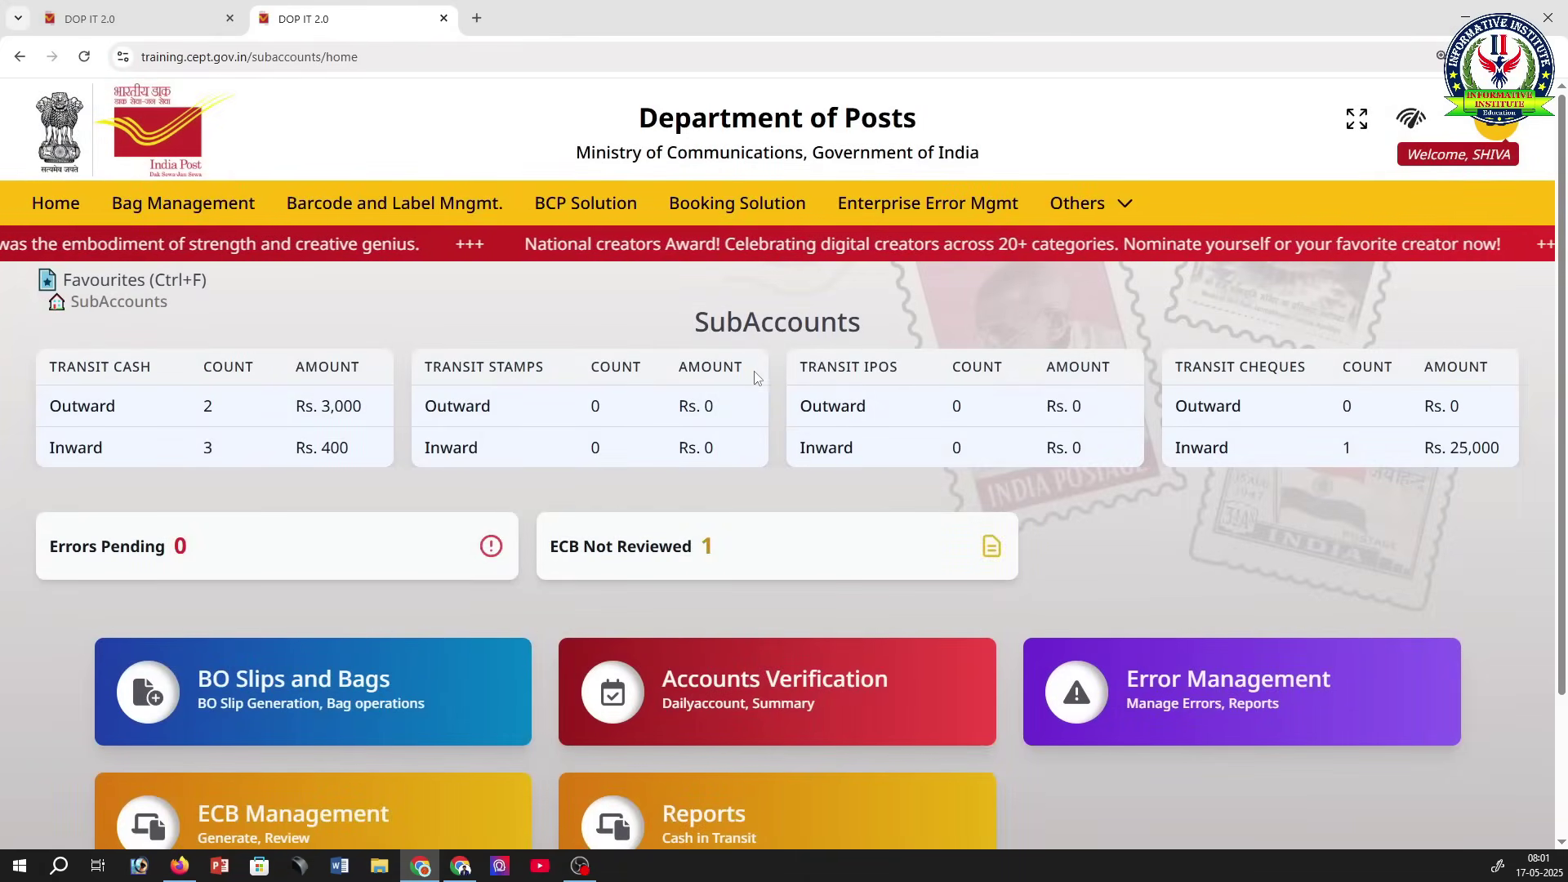
click(45, 210)
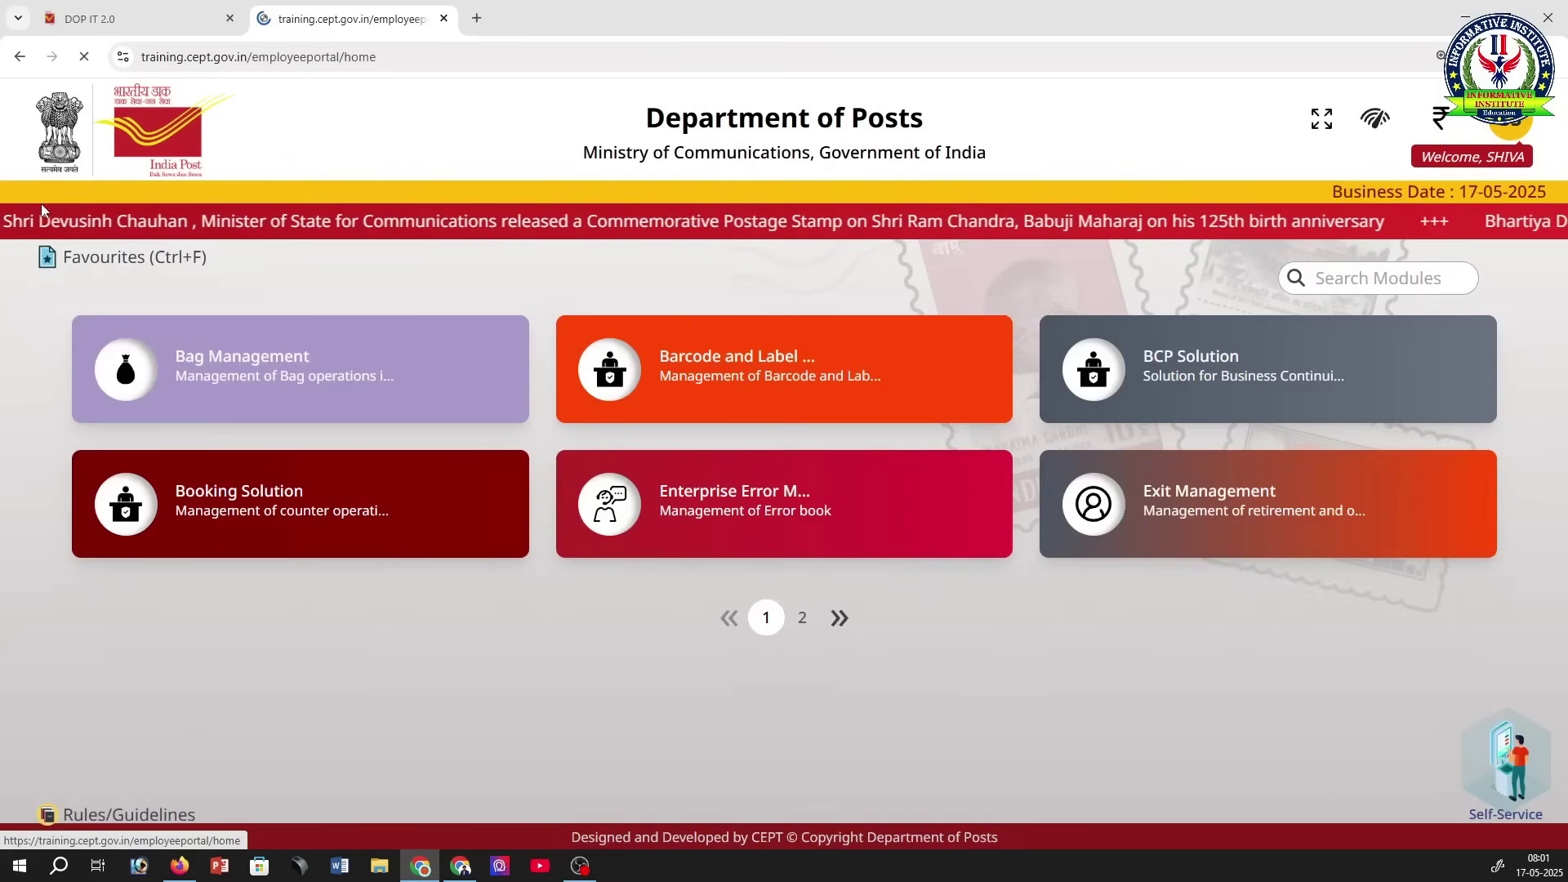